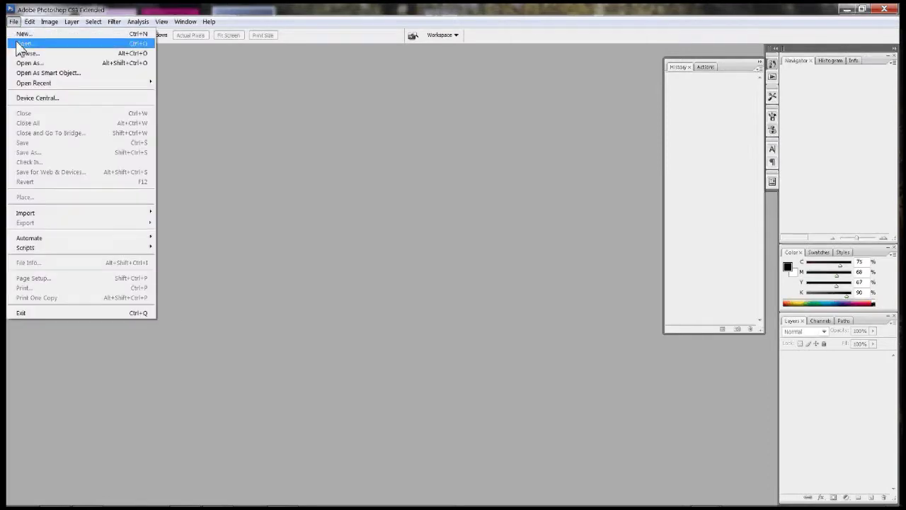
Open landscape.jpg and enlarge its document window to leave empty canvas space around the photo
{"action": "left_click", "coordinate": [21, 44]}
{"action": "double_click", "coordinate": [495, 221]}
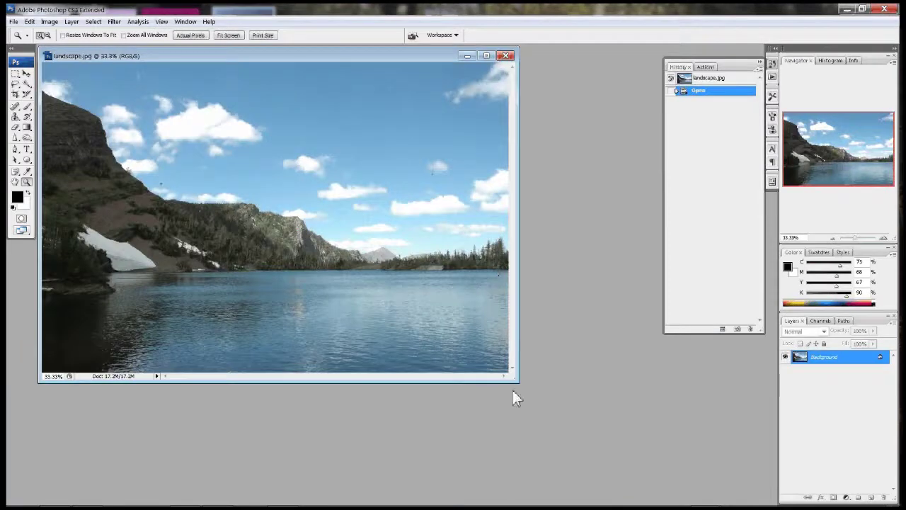
{"action": "left_click_drag", "start_coordinate": [514, 392], "coordinate": [699, 482]}
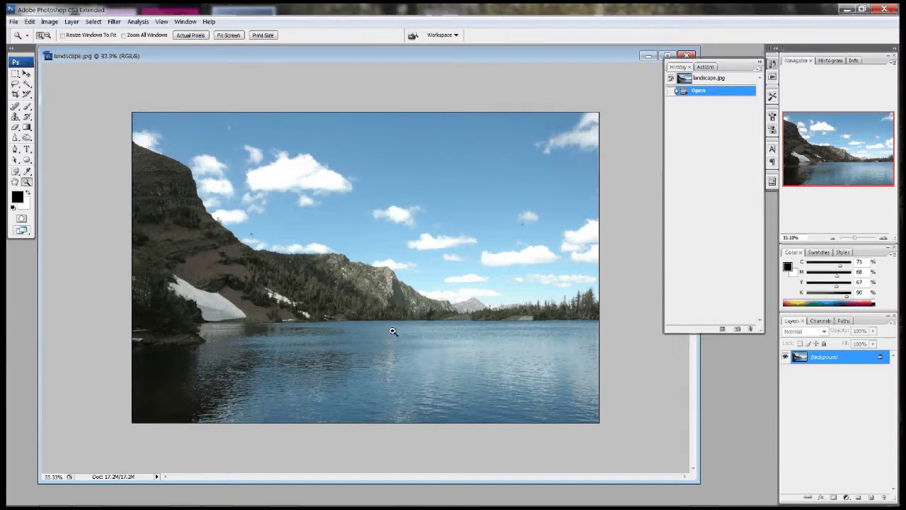
Cycle the document through the screen modes and settle on full screen mode with the menu bar
{"action": "key", "text": "f"}
{"action": "key", "text": "f"}
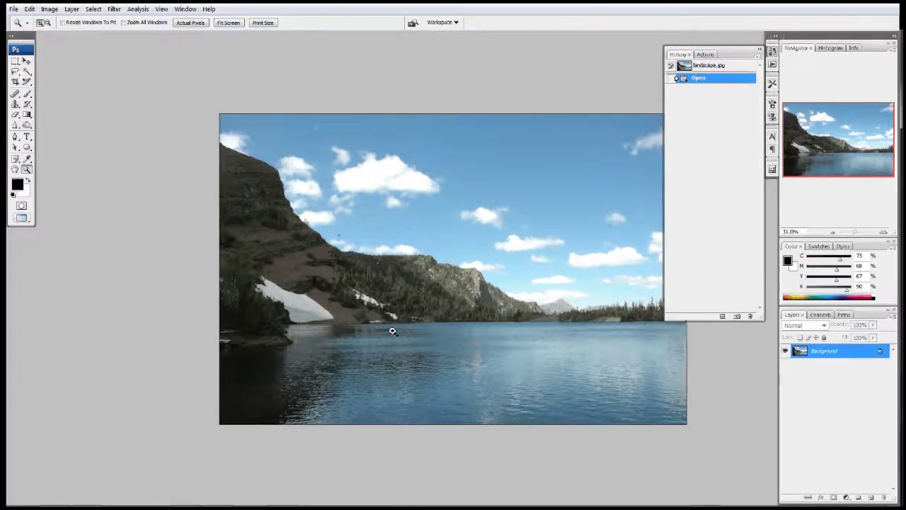
{"action": "key", "text": "f"}
{"action": "key", "text": "f"}
{"action": "key", "text": "f"}
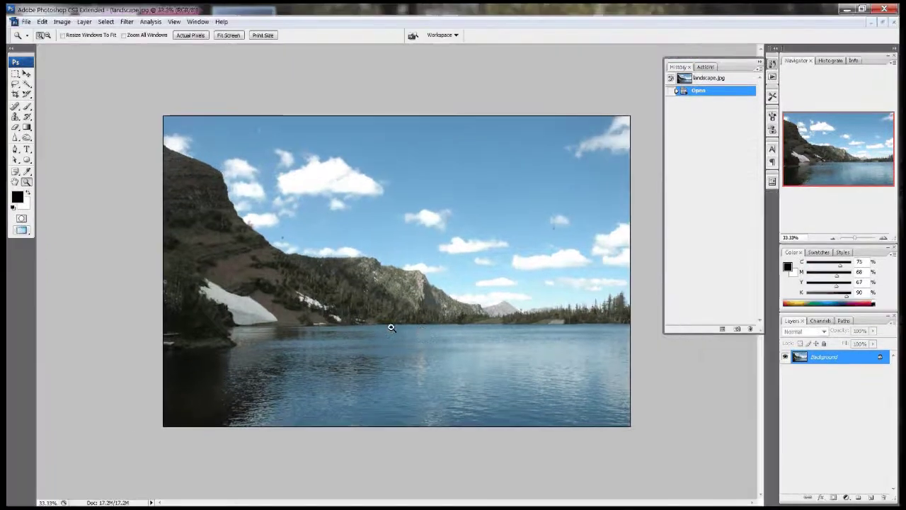
{"action": "key", "text": "f"}
{"action": "key", "text": "f"}
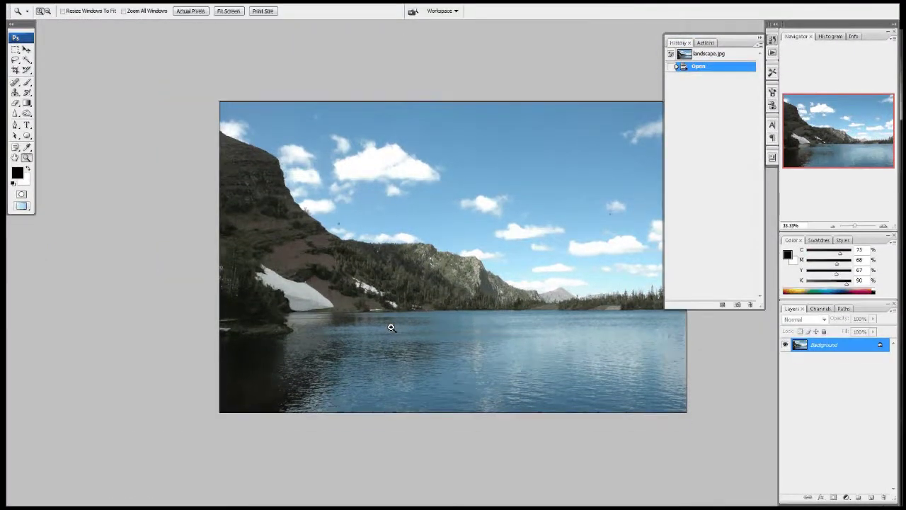
{"action": "key", "text": "f"}
{"action": "key", "text": "f"}
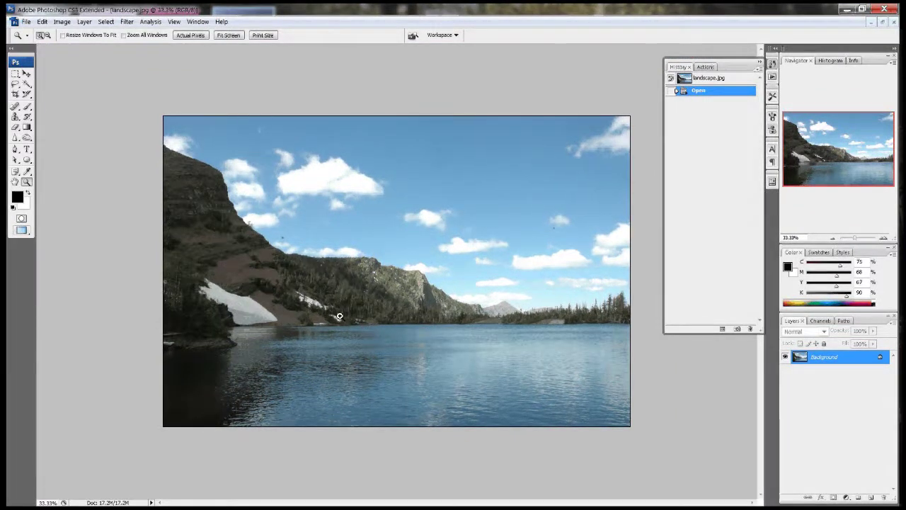
{"action": "key", "text": "h"}
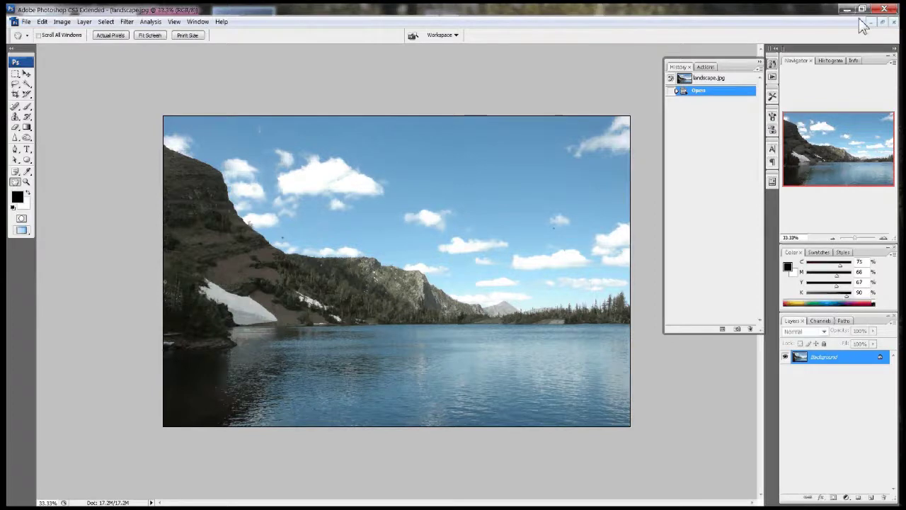
{"action": "key", "text": "f"}
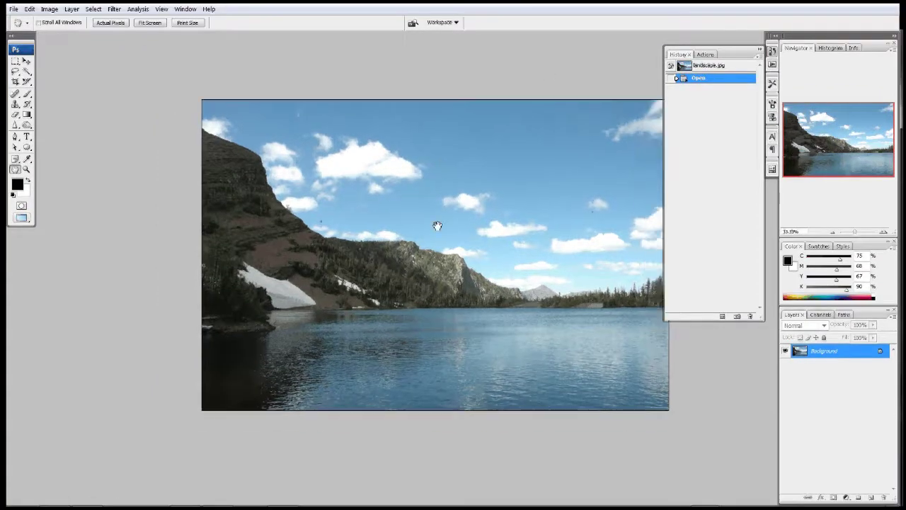
Reposition the photo in the workspace with the Hand tool and zoom in on the mountain ridge to 66.67%
{"action": "left_click_drag", "start_coordinate": [495, 280], "coordinate": [440, 283]}
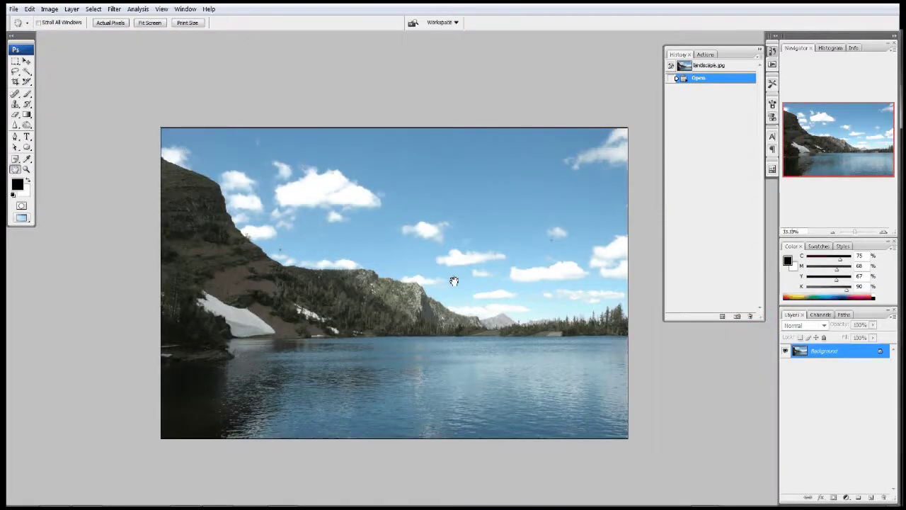
{"action": "key", "text": "z"}
{"action": "left_click", "coordinate": [519, 295]}
{"action": "left_click", "coordinate": [355, 331]}
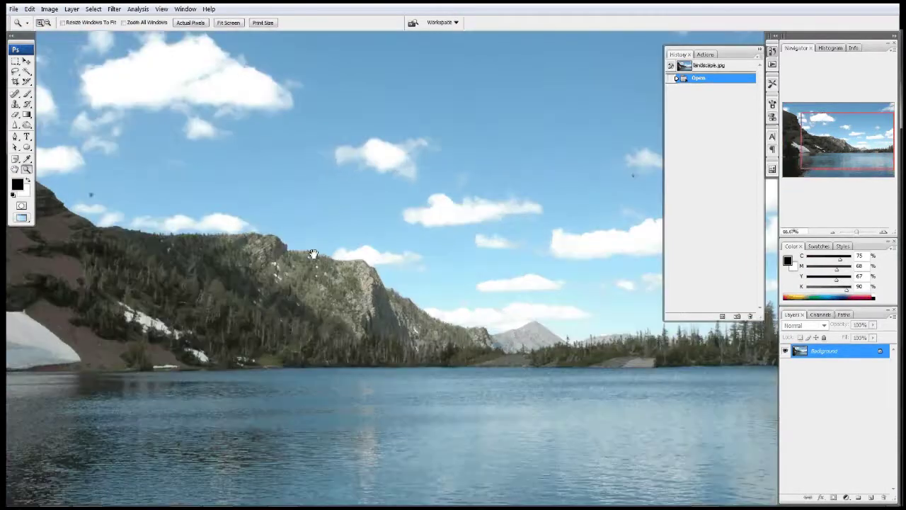
{"action": "left_click_drag", "start_coordinate": [269, 269], "coordinate": [409, 263]}
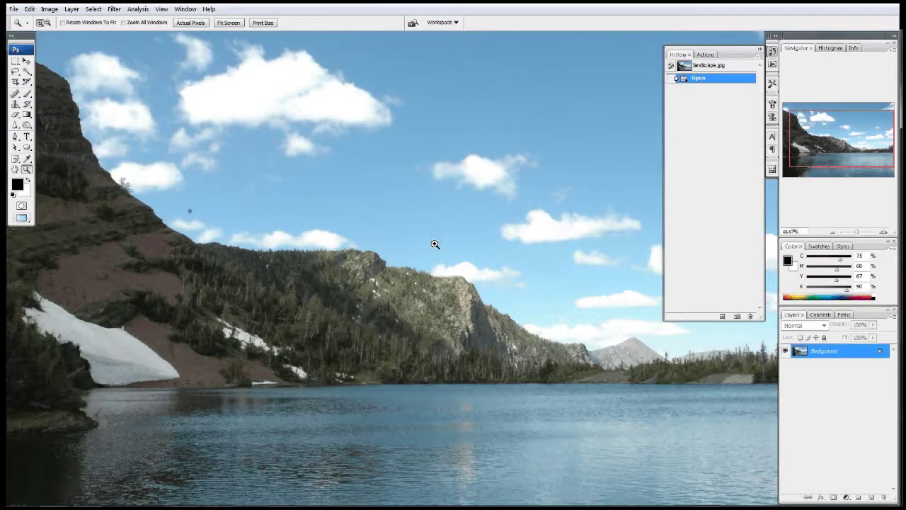
Switch the toolbox between its single-column and double-column layouts, returning to the double-column one
{"action": "left_click", "coordinate": [24, 37]}
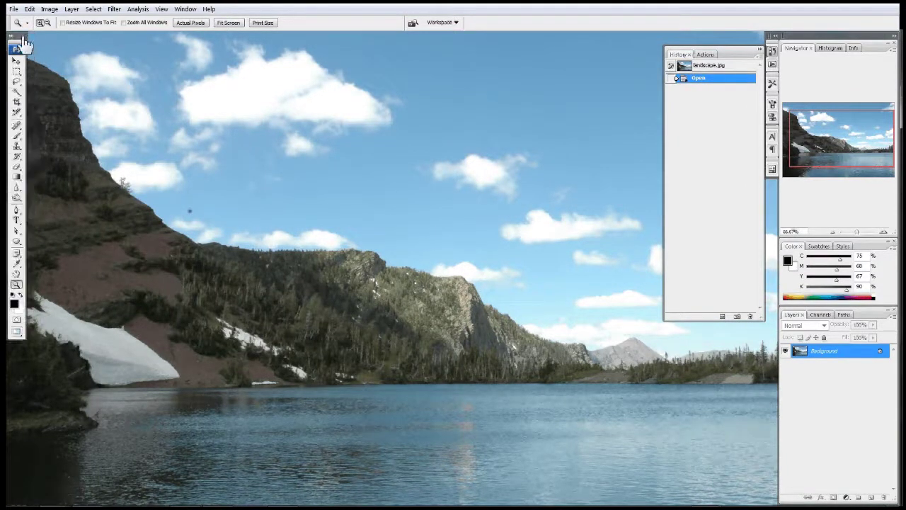
{"action": "left_click", "coordinate": [24, 37]}
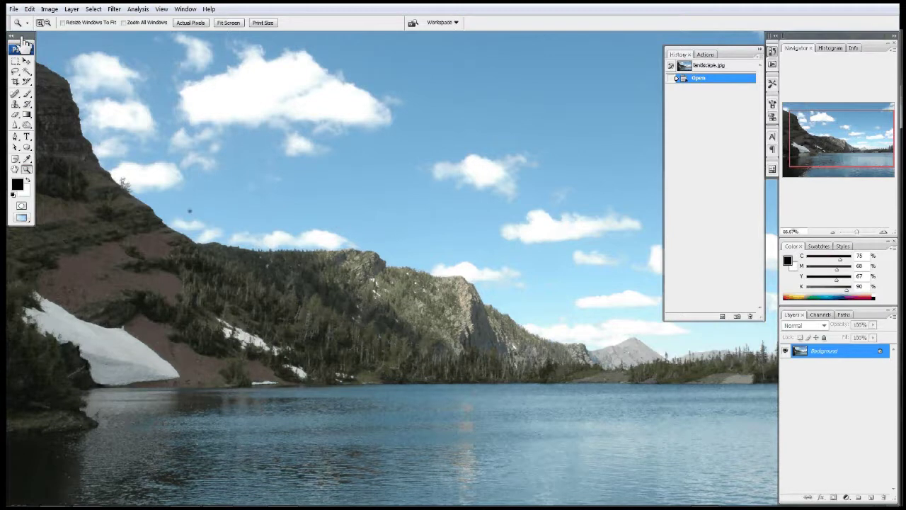
{"action": "left_click", "coordinate": [23, 36]}
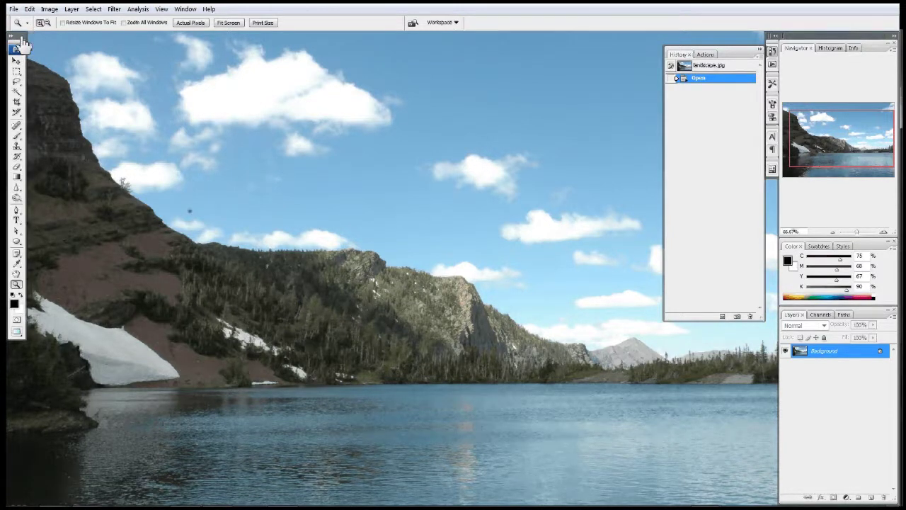
{"action": "left_click", "coordinate": [22, 38]}
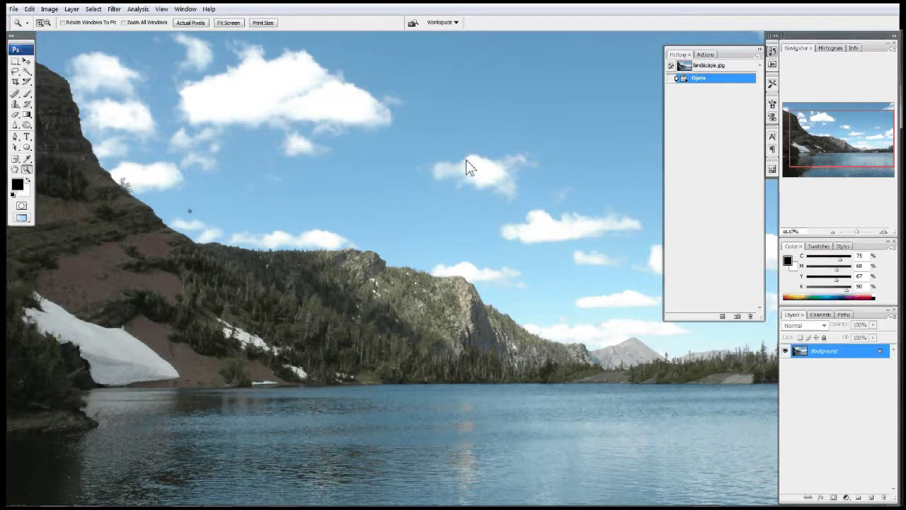
{"action": "left_click", "coordinate": [24, 38]}
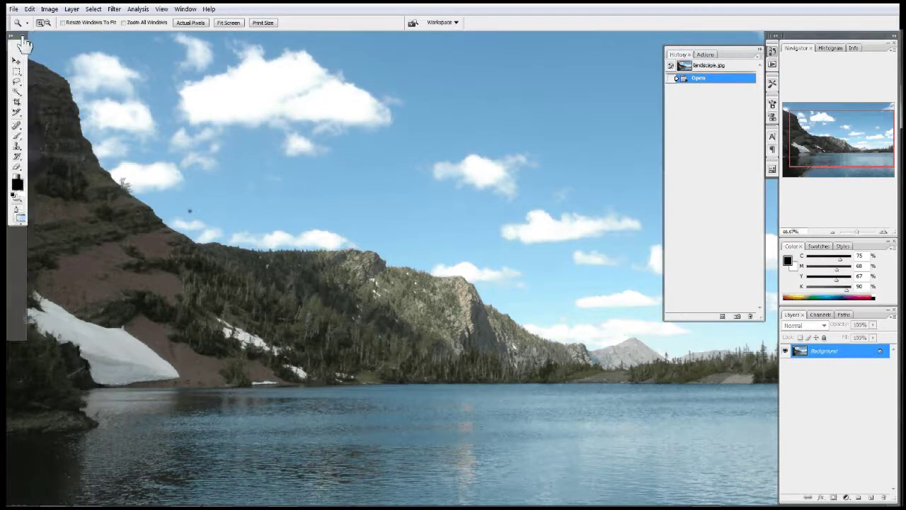
{"action": "left_click", "coordinate": [23, 39]}
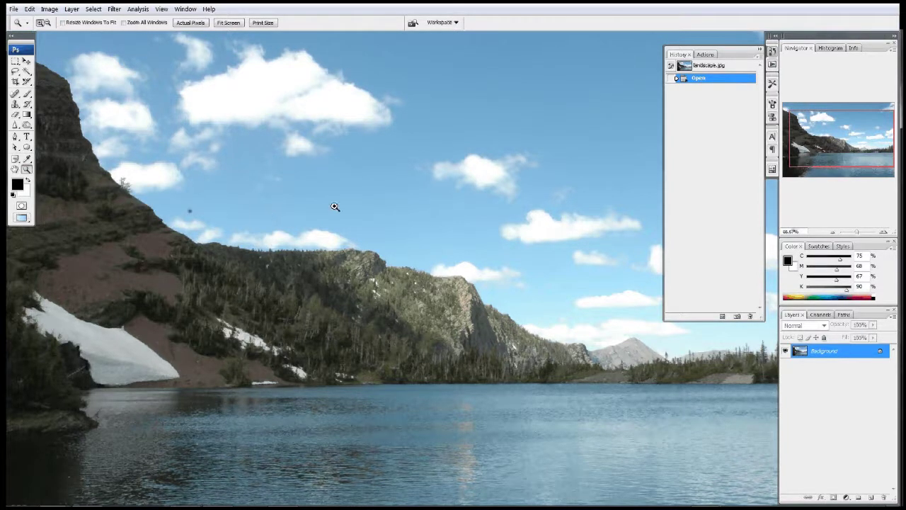
Zoom in to 200% on the sky above the ridge, around the dark spot near the mountain slope
{"action": "left_click_drag", "start_coordinate": [335, 206], "coordinate": [431, 325]}
{"action": "left_click", "coordinate": [431, 325], "text": "alt"}
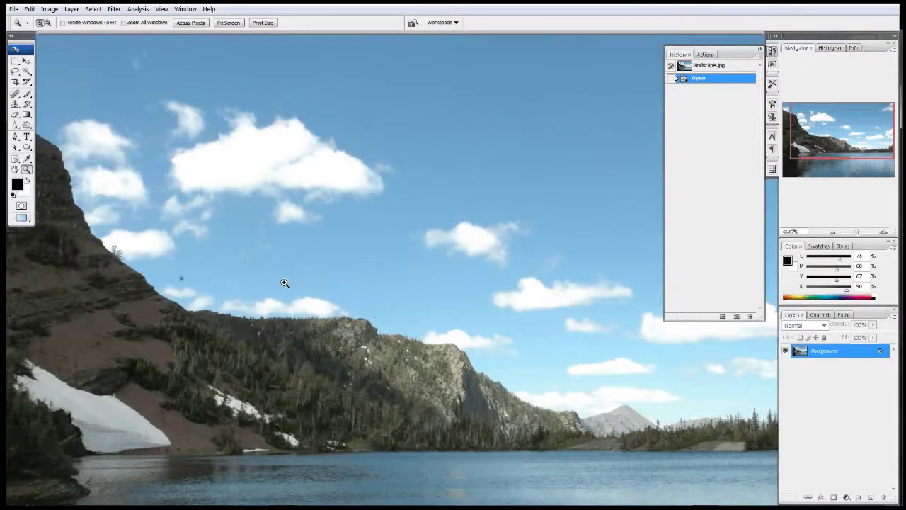
{"action": "left_click_drag", "start_coordinate": [284, 282], "coordinate": [315, 262]}
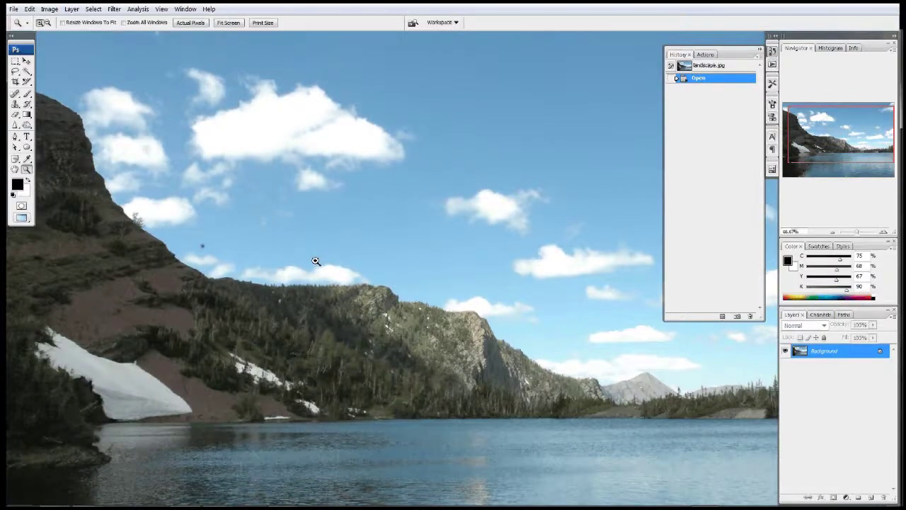
{"action": "left_click", "coordinate": [314, 259]}
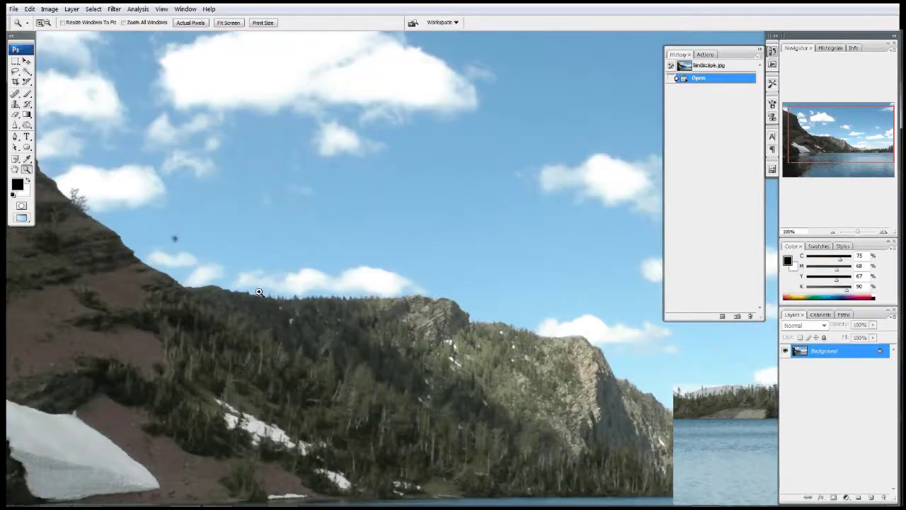
{"action": "left_click", "coordinate": [259, 292]}
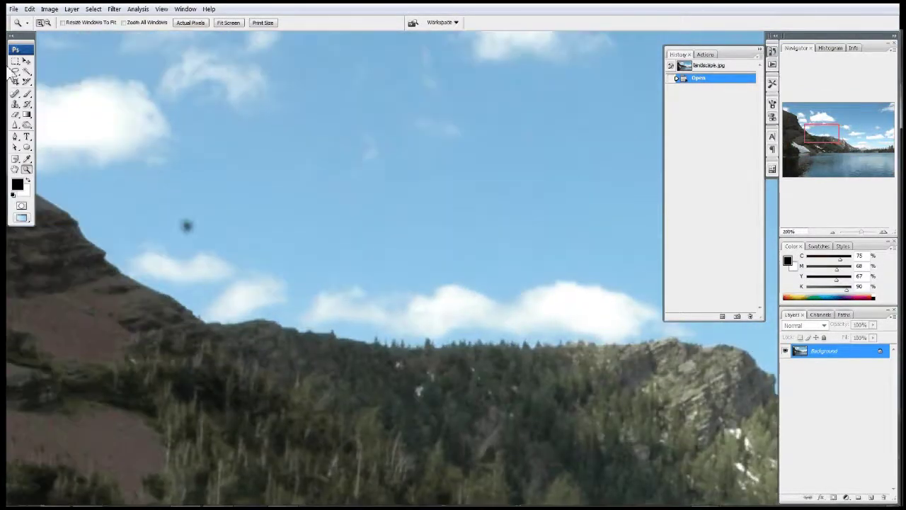
{"action": "left_click", "coordinate": [14, 96]}
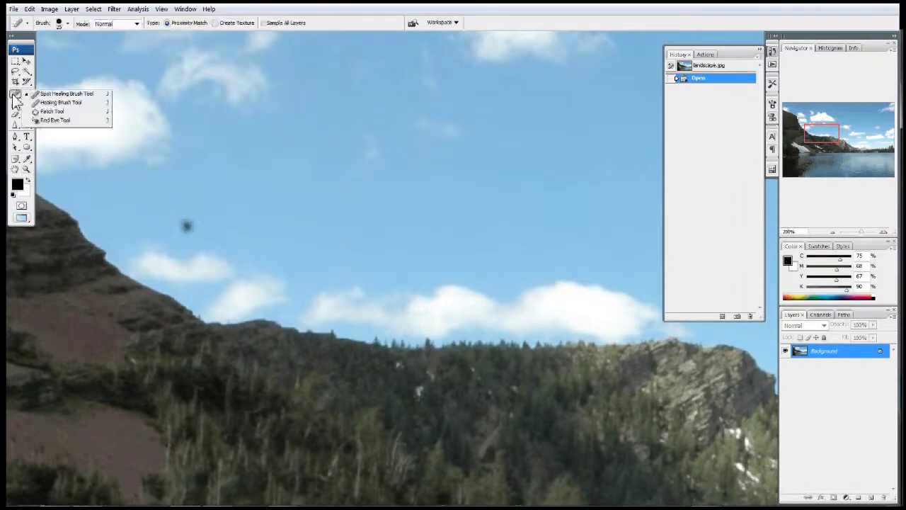
{"action": "left_click", "coordinate": [12, 41]}
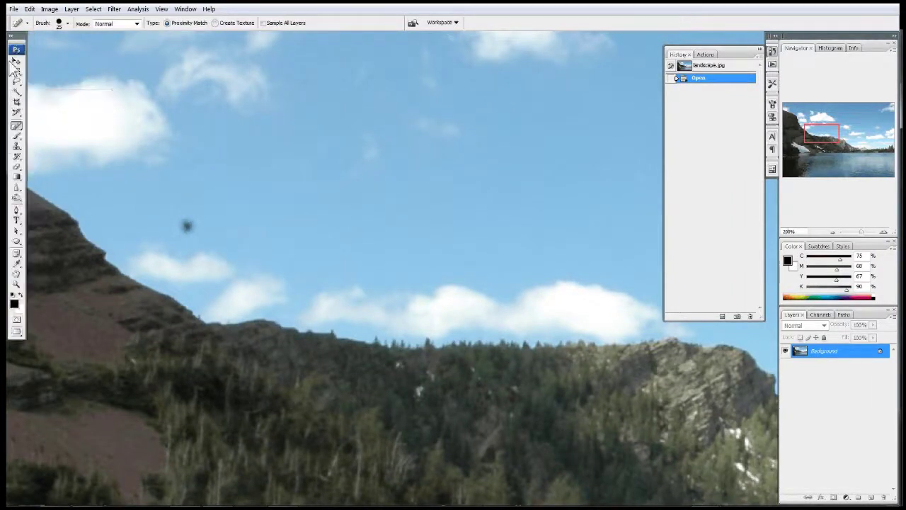
{"action": "left_click", "coordinate": [11, 34]}
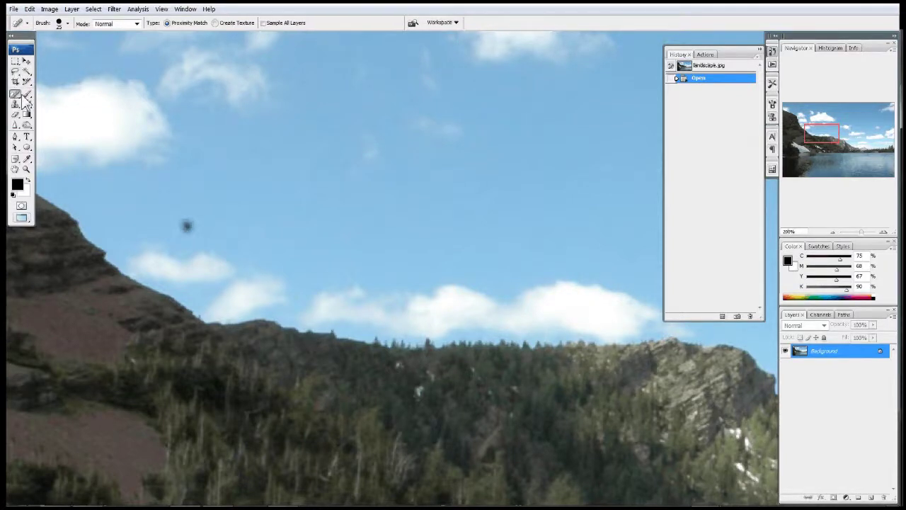
{"action": "left_click", "coordinate": [17, 96]}
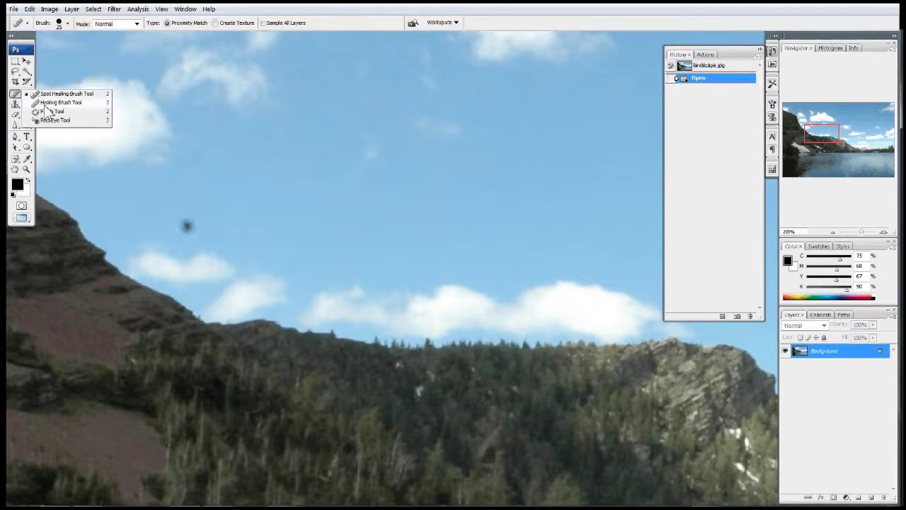
{"action": "left_click", "coordinate": [45, 103]}
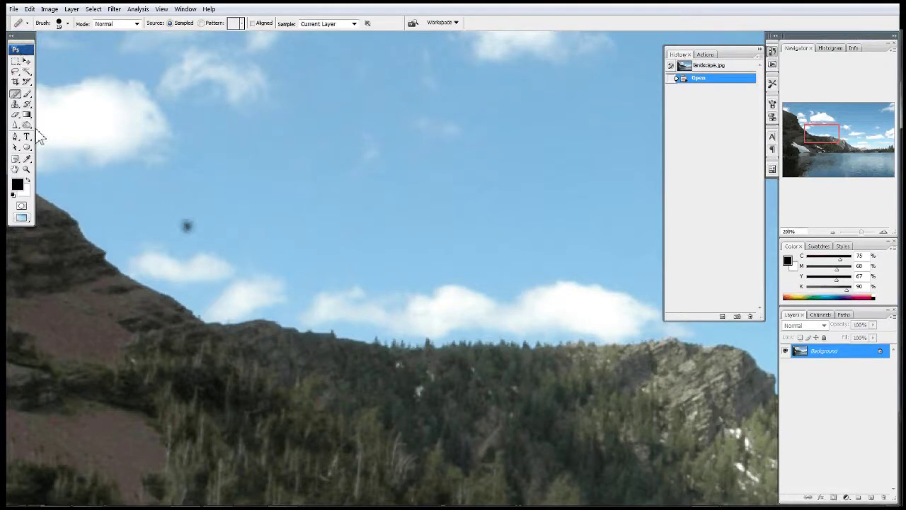
{"action": "left_click", "coordinate": [16, 81]}
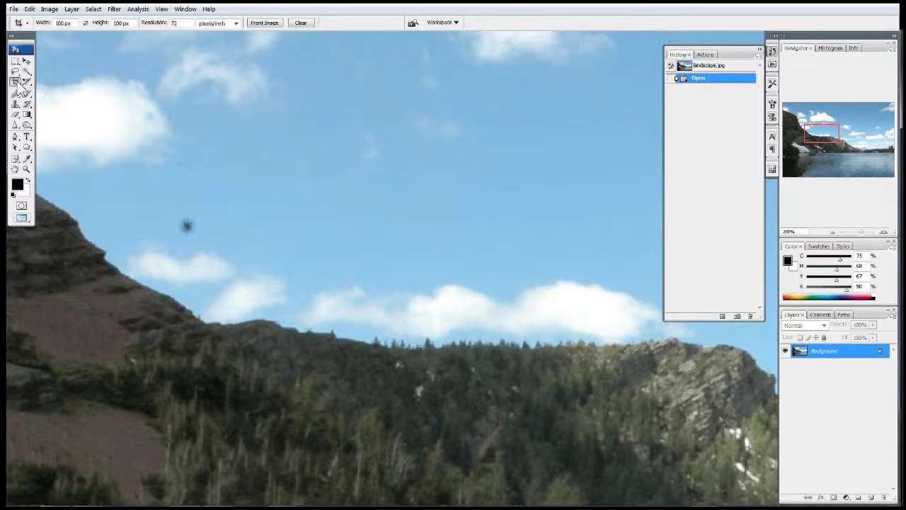
Remove the dark spot beside the mountain slope with the Patch tool, using the clear sky next to it, and deselect
{"action": "left_click", "coordinate": [18, 95]}
{"action": "mouse_move", "coordinate": [16, 95]}
{"action": "left_mouse_down"}
{"action": "mouse_move", "coordinate": [56, 121]}
{"action": "mouse_move", "coordinate": [53, 112]}
{"action": "left_mouse_up"}
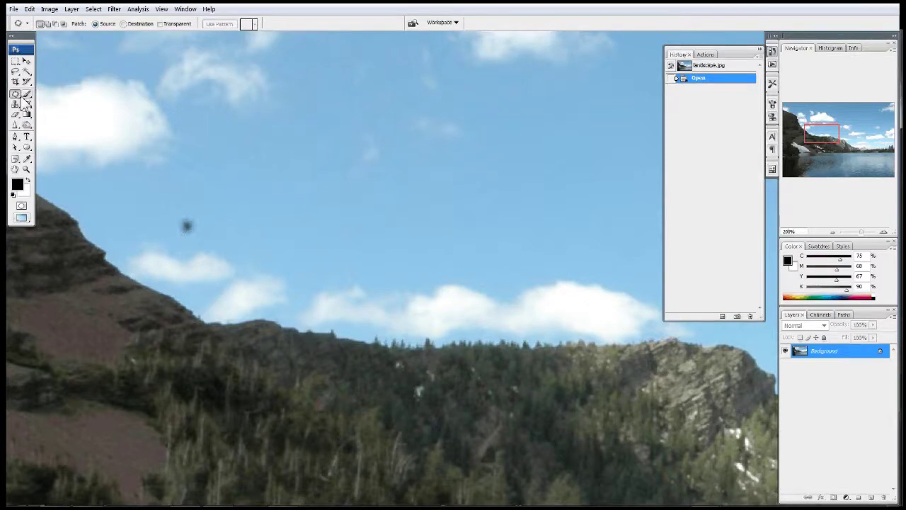
{"action": "mouse_move", "coordinate": [167, 226]}
{"action": "left_mouse_down"}
{"action": "mouse_move", "coordinate": [202, 232]}
{"action": "mouse_move", "coordinate": [199, 208]}
{"action": "mouse_move", "coordinate": [170, 211]}
{"action": "mouse_move", "coordinate": [167, 222]}
{"action": "left_mouse_up"}
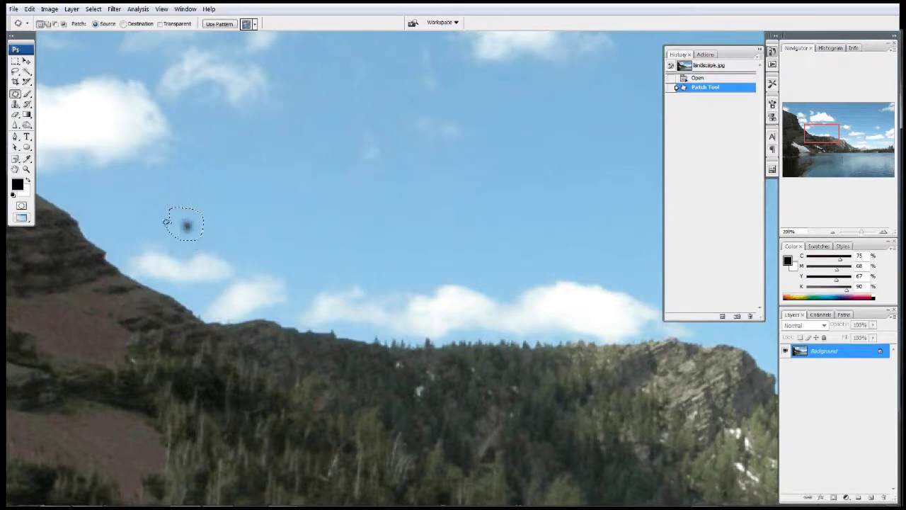
{"action": "left_click_drag", "start_coordinate": [179, 223], "coordinate": [276, 230]}
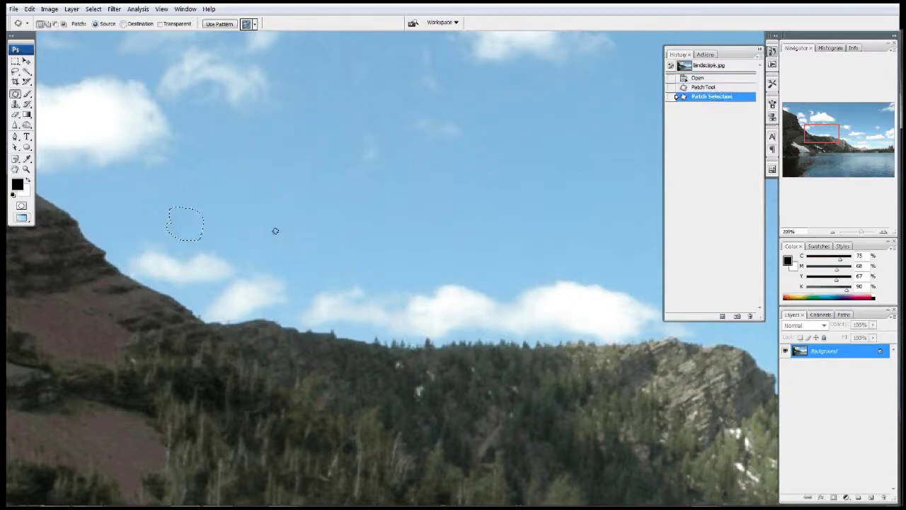
{"action": "key", "text": "ctrl+d"}
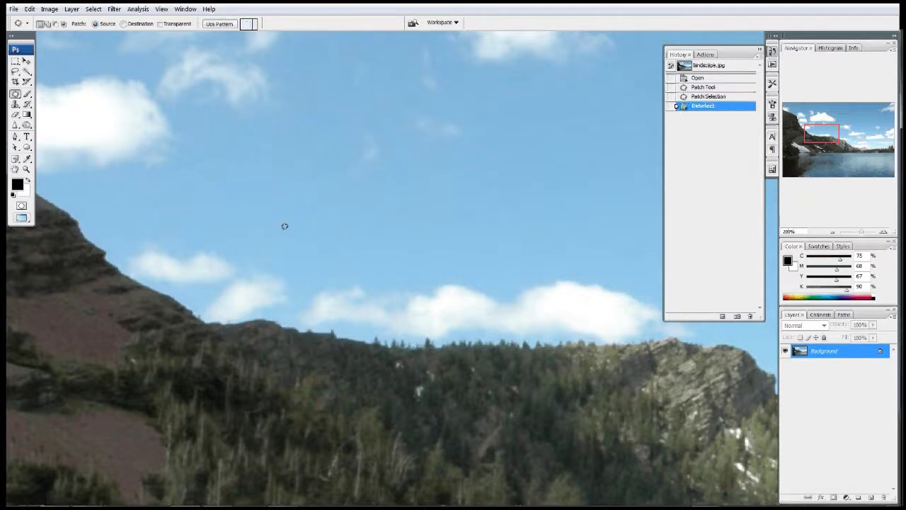
Patch the dark spot just below the small isolated cloud with clean sky and clear the selection
{"action": "mouse_move", "coordinate": [321, 219]}
{"action": "left_mouse_down"}
{"action": "mouse_move", "coordinate": [356, 244]}
{"action": "mouse_move", "coordinate": [219, 283]}
{"action": "mouse_move", "coordinate": [97, 300]}
{"action": "left_mouse_up"}
{"action": "left_click_drag", "start_coordinate": [512, 264], "coordinate": [297, 241]}
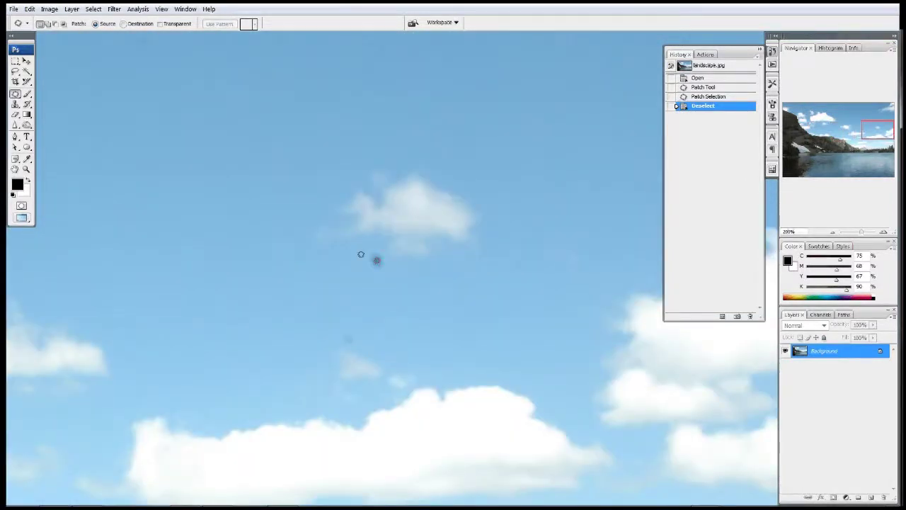
{"action": "mouse_move", "coordinate": [360, 254]}
{"action": "left_mouse_down"}
{"action": "mouse_move", "coordinate": [389, 260]}
{"action": "mouse_move", "coordinate": [314, 229]}
{"action": "left_mouse_up"}
{"action": "key", "text": "ctrl+d"}
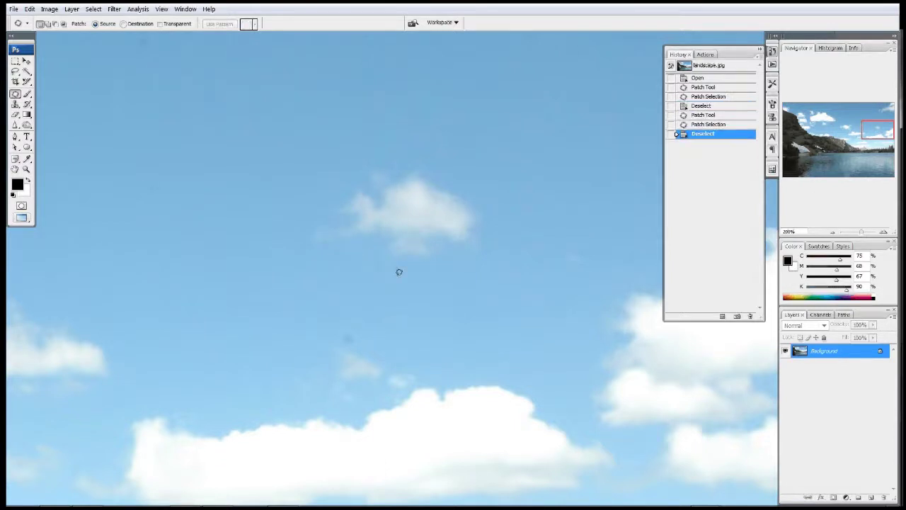
Outline the small isolated cloud with the Patch tool, replace it with clear blue sky, and deselect
{"action": "mouse_move", "coordinate": [318, 222]}
{"action": "left_mouse_down"}
{"action": "mouse_move", "coordinate": [429, 282]}
{"action": "mouse_move", "coordinate": [423, 153]}
{"action": "mouse_move", "coordinate": [336, 161]}
{"action": "left_mouse_up"}
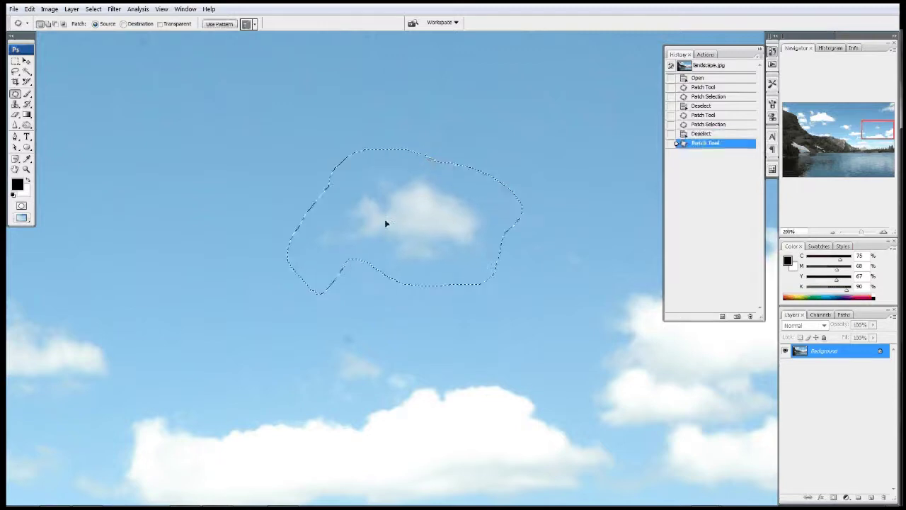
{"action": "left_click_drag", "start_coordinate": [386, 223], "coordinate": [221, 155]}
{"action": "key", "text": "ctrl+d"}
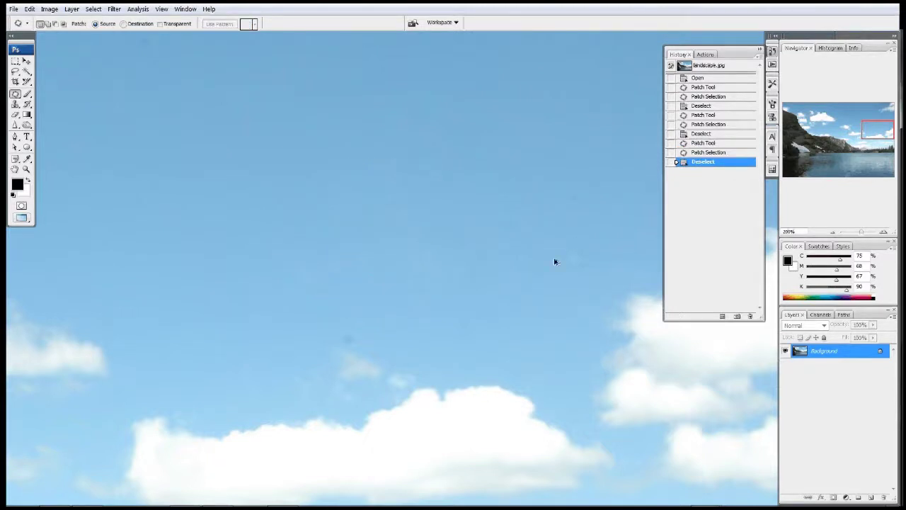
Undo the patch that removed the small isolated cloud and clear the restored selection around it
{"action": "key", "text": "ctrl+alt+z"}
{"action": "key", "text": "ctrl+alt+z"}
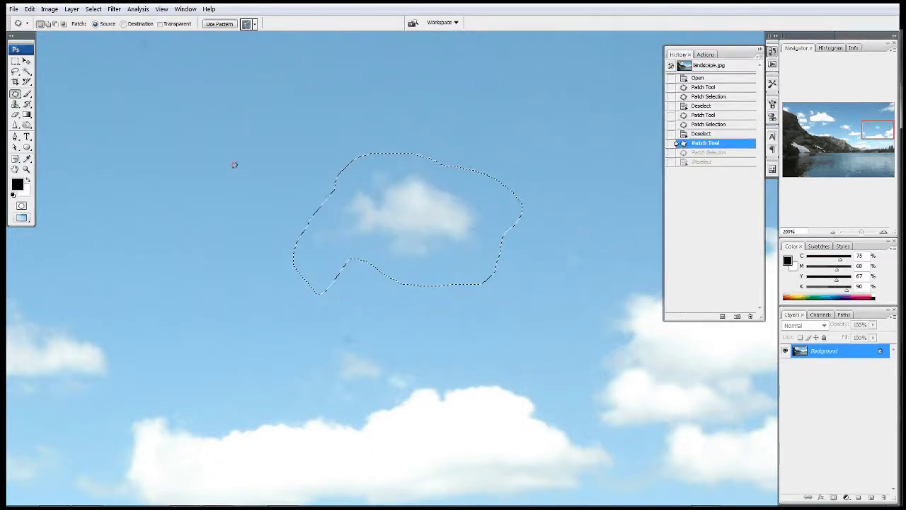
{"action": "left_click", "coordinate": [15, 71]}
{"action": "left_click", "coordinate": [221, 104]}
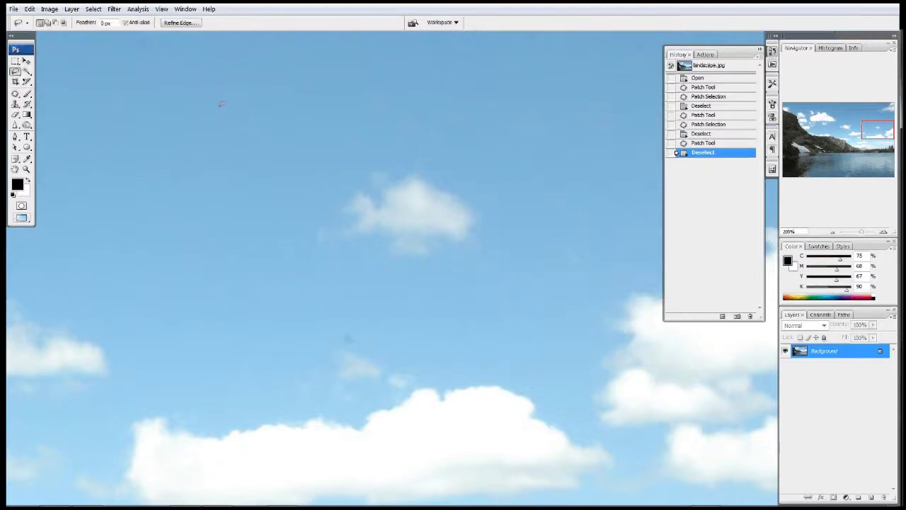
Remove the dark spot below the small isolated cloud with the Spot Healing Brush
{"action": "left_click", "coordinate": [16, 98]}
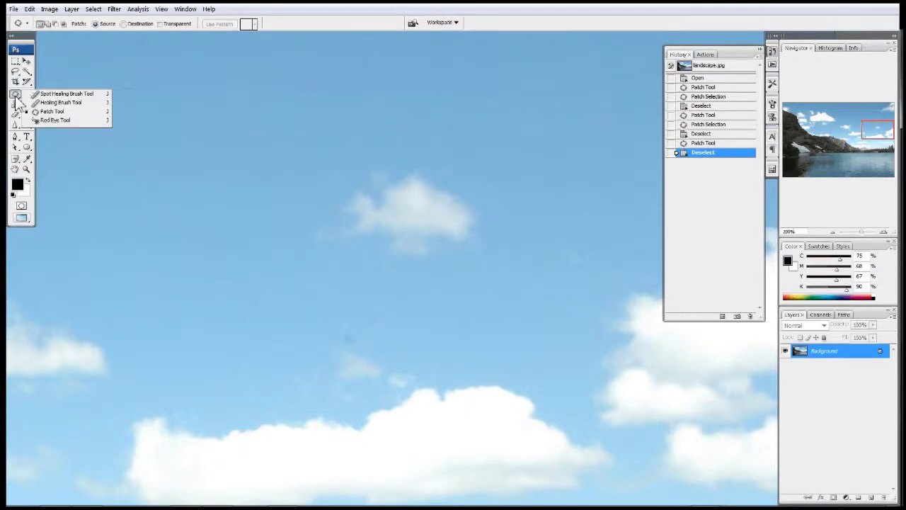
{"action": "left_click", "coordinate": [63, 103]}
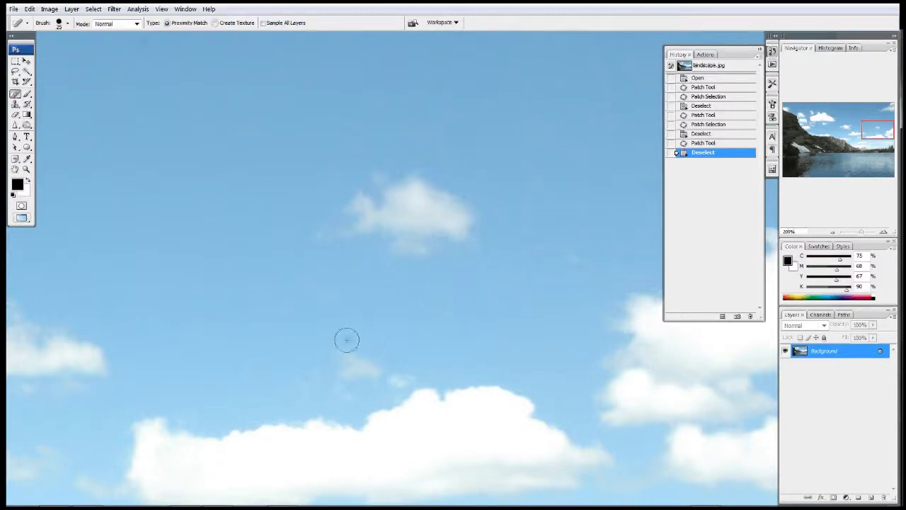
{"action": "left_click_drag", "start_coordinate": [347, 335], "coordinate": [373, 332]}
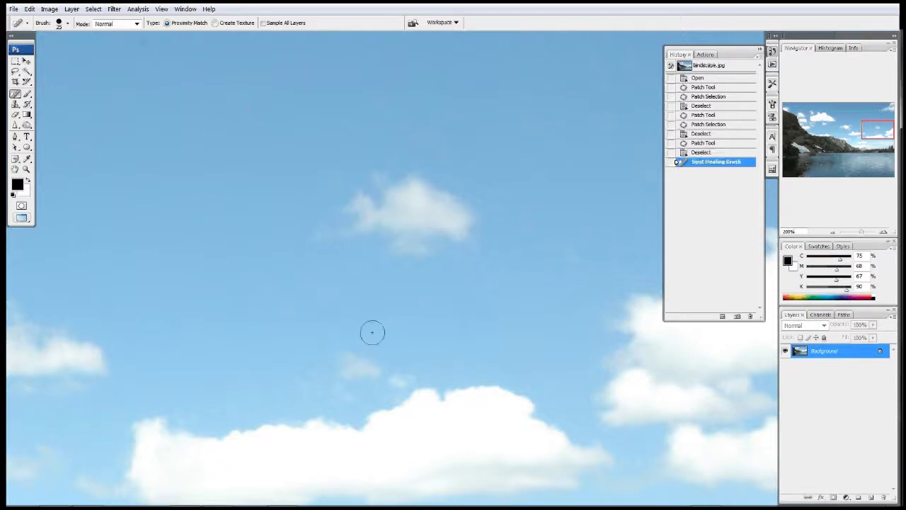
Heal the three remaining dark spots in the clear blue sky above the small cloud with the Spot Healing Brush
{"action": "scroll", "coordinate": [154, 218], "scroll_direction": "up", "scroll_amount": 3}
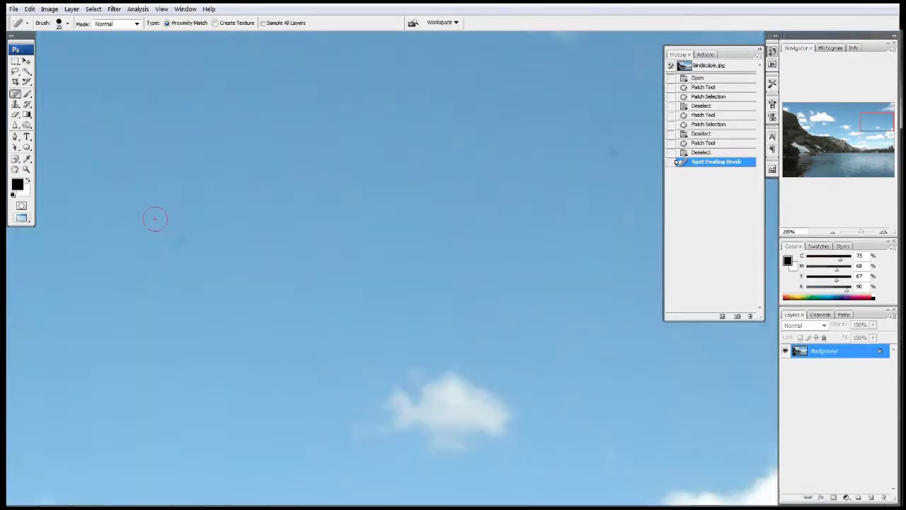
{"action": "left_click", "coordinate": [346, 204]}
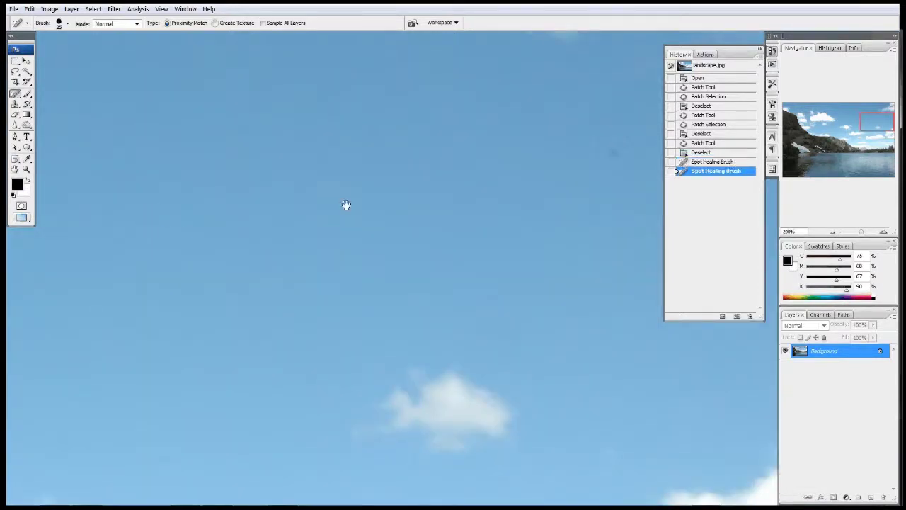
{"action": "scroll", "coordinate": [346, 205], "scroll_direction": "right", "scroll_amount": 3}
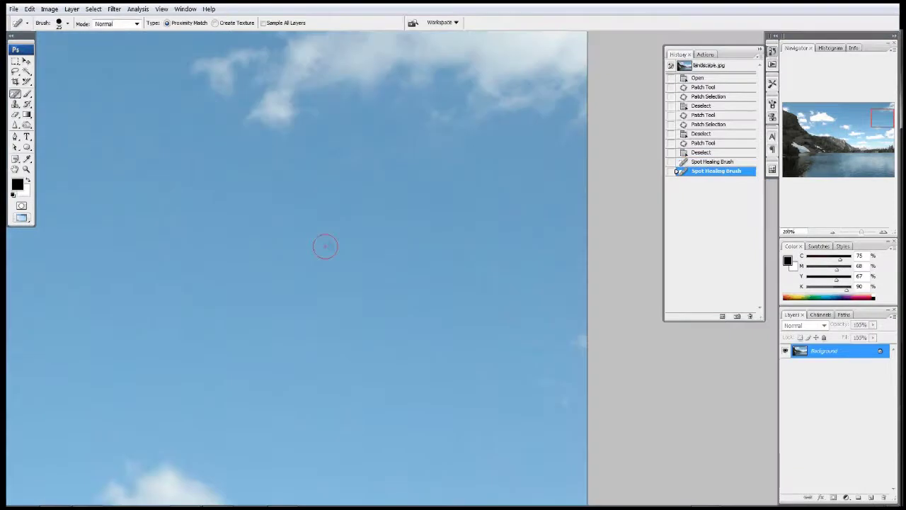
{"action": "left_click", "coordinate": [401, 333]}
{"action": "scroll", "coordinate": [401, 333], "scroll_direction": "left", "scroll_amount": 3}
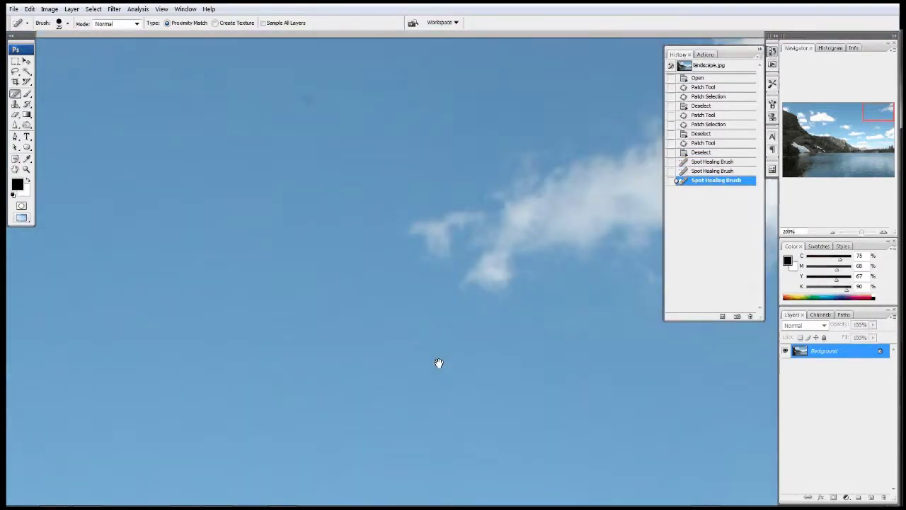
{"action": "scroll", "coordinate": [438, 364], "scroll_direction": "up", "scroll_amount": 2}
{"action": "left_click", "coordinate": [313, 175]}
Check the lake and snowy slope for blemishes, zoom in on the white speck on the wooded shore, and activate the Spot Healing Brush
{"action": "scroll", "coordinate": [334, 314], "scroll_direction": "down", "scroll_amount": 5}
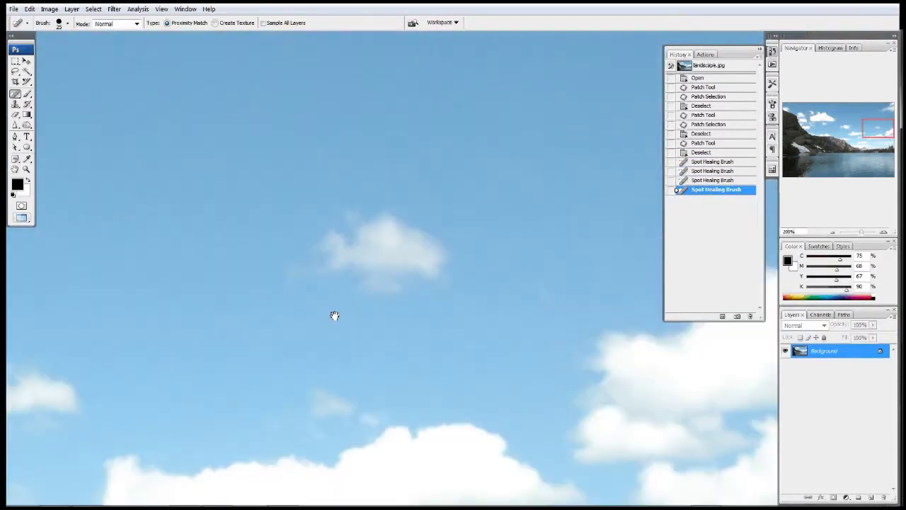
{"action": "scroll", "coordinate": [332, 148], "scroll_direction": "down", "scroll_amount": 10}
{"action": "scroll", "coordinate": [309, 298], "scroll_direction": "down", "scroll_amount": 5}
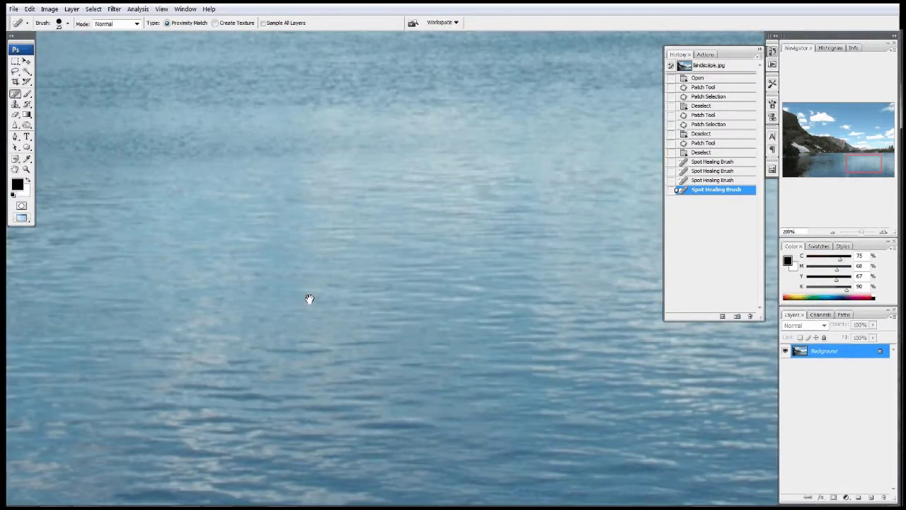
{"action": "scroll", "coordinate": [309, 298], "scroll_direction": "left", "scroll_amount": 10}
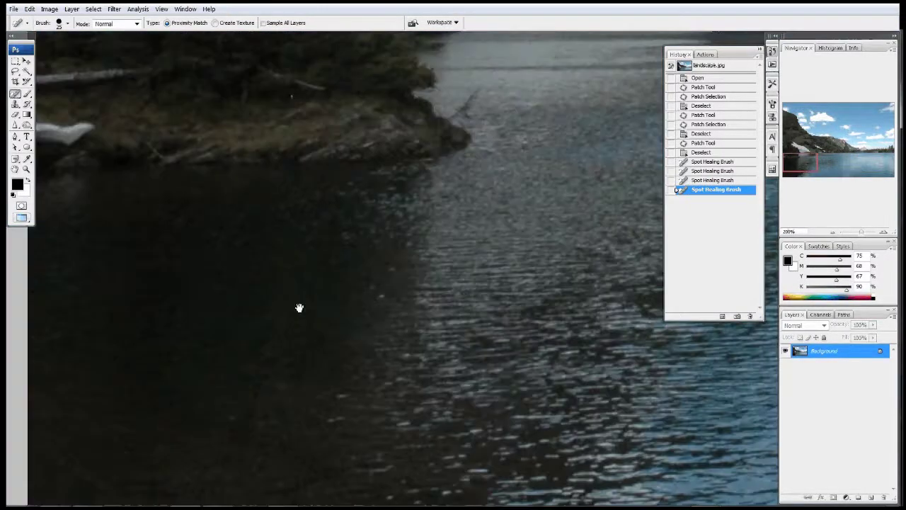
{"action": "scroll", "coordinate": [347, 274], "scroll_direction": "up", "scroll_amount": 5}
{"action": "scroll", "coordinate": [250, 432], "scroll_direction": "down", "scroll_amount": 2}
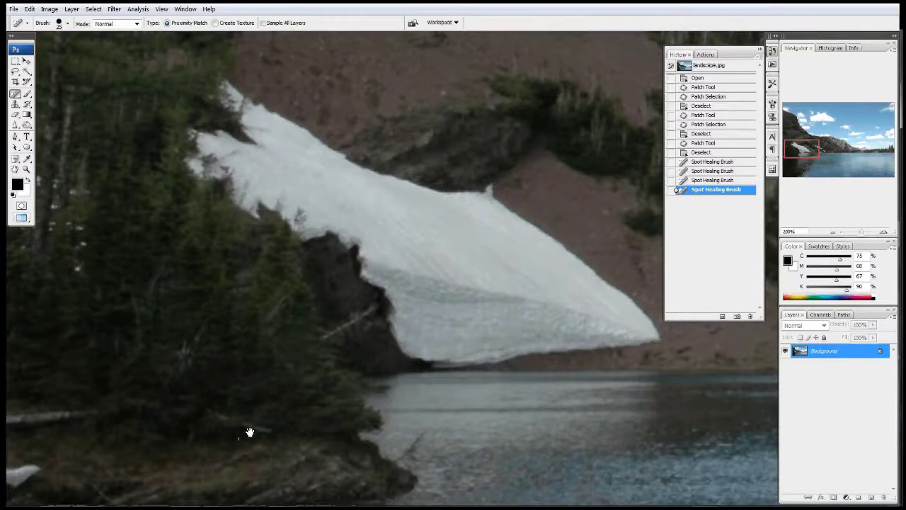
{"action": "scroll", "coordinate": [299, 371], "scroll_direction": "down", "scroll_amount": 4}
{"action": "key", "text": "z"}
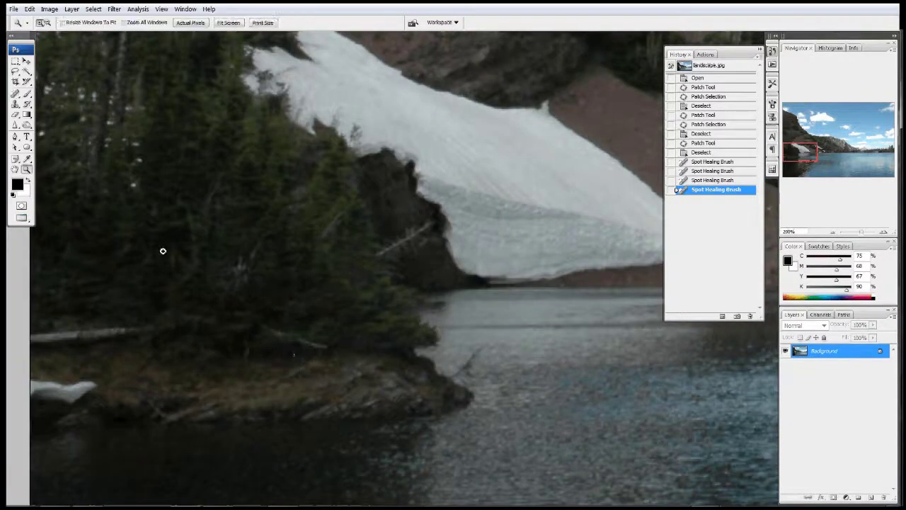
{"action": "left_click_drag", "start_coordinate": [162, 250], "coordinate": [430, 466]}
{"action": "scroll", "coordinate": [430, 465], "scroll_direction": "up", "scroll_amount": 2}
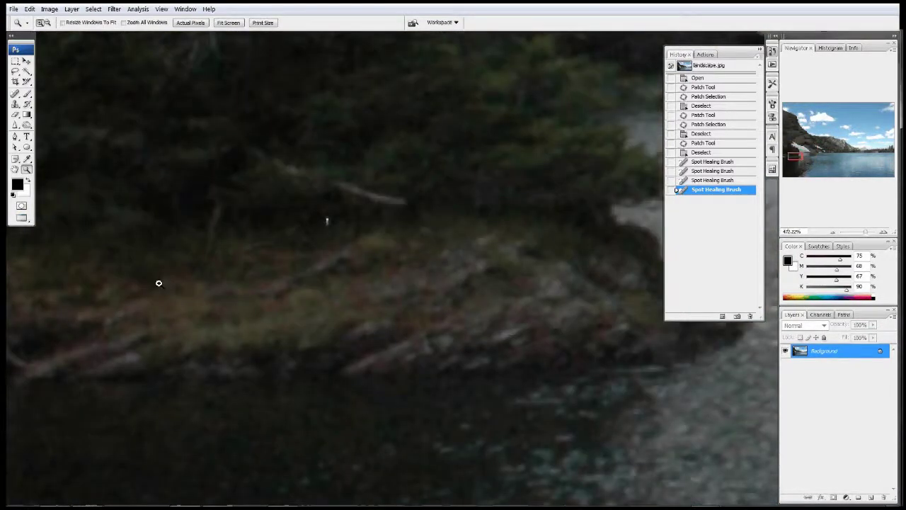
{"action": "left_click_drag", "start_coordinate": [16, 94], "coordinate": [63, 91]}
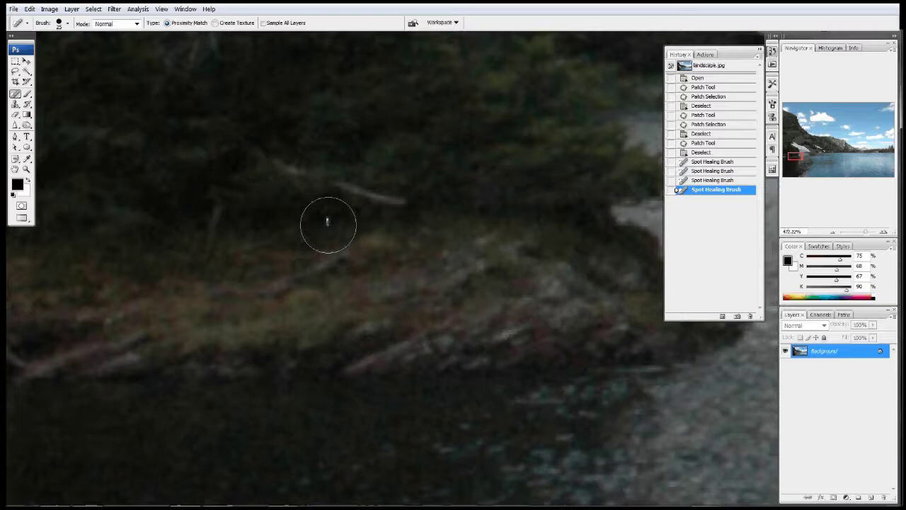
Try smaller and larger Spot Healing Brush sizes over the white speck, up to 50 px
{"action": "key", "text": "bracketleft"}
{"action": "key", "text": "bracketleft"}
{"action": "key", "text": "bracketright"}
{"action": "key", "text": "bracketright"}
{"action": "key", "text": "bracketright"}
{"action": "key", "text": "bracketright"}
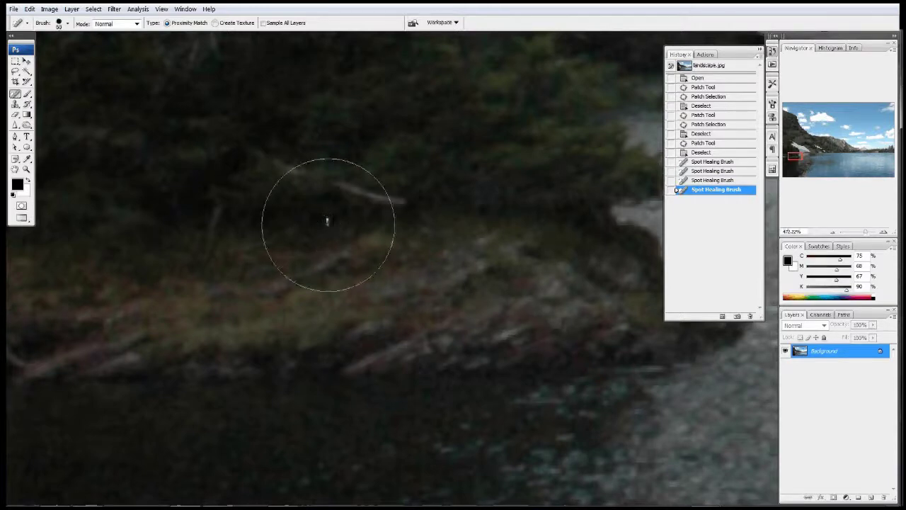
{"action": "key", "text": "bracketleft"}
{"action": "key", "text": "bracketleft"}
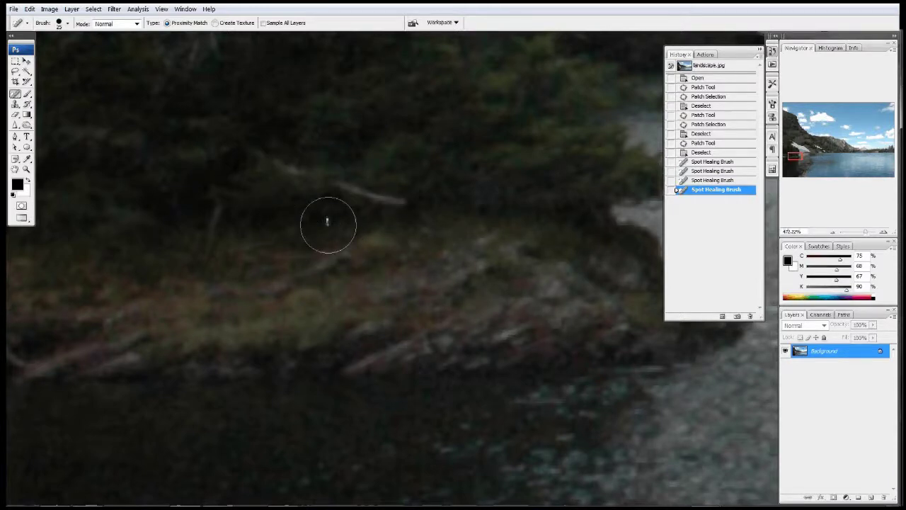
Set the Spot Healing Brush diameter to 13 px and remove the white speck on the wooded shore
{"action": "left_click", "coordinate": [67, 24]}
{"action": "mouse_move", "coordinate": [23, 59]}
{"action": "left_mouse_down"}
{"action": "mouse_move", "coordinate": [56, 58]}
{"action": "mouse_move", "coordinate": [29, 57]}
{"action": "left_mouse_up"}
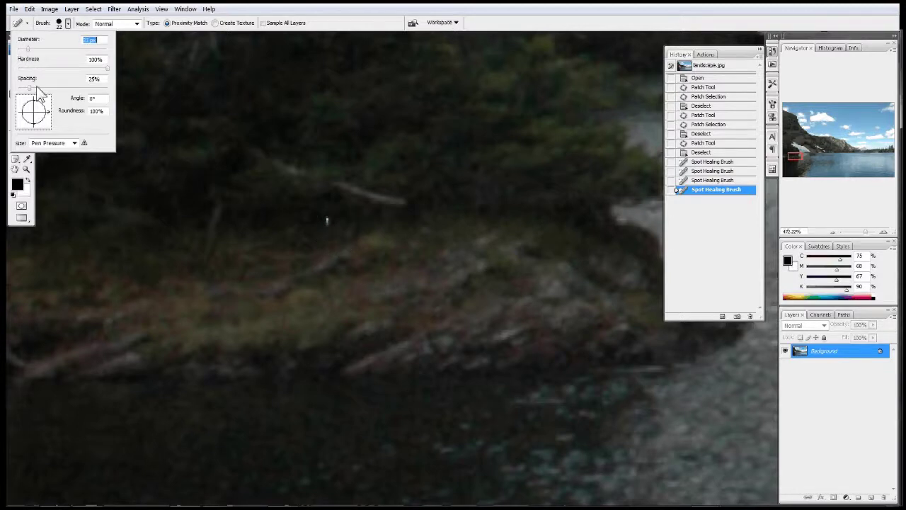
{"action": "left_click_drag", "start_coordinate": [30, 57], "coordinate": [25, 56]}
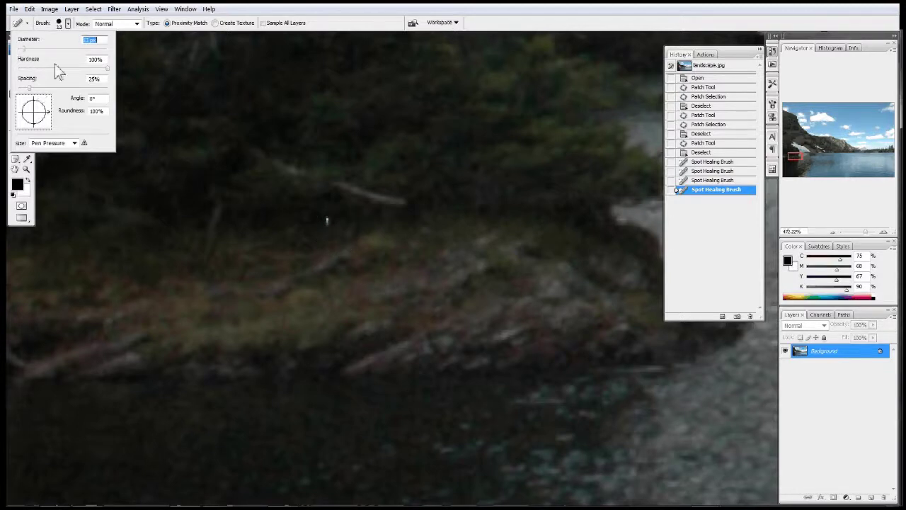
{"action": "left_click", "coordinate": [336, 224]}
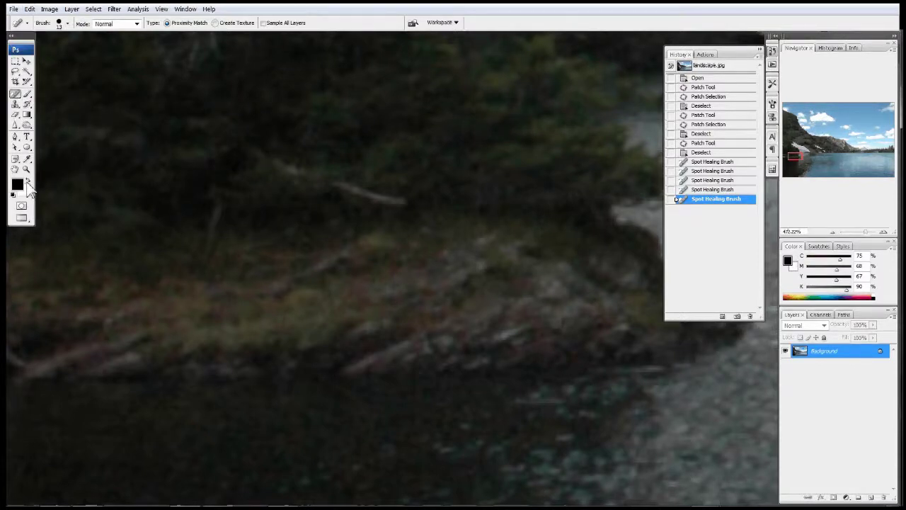
Zoom out to 33.33% to view the entire landscape photo
{"action": "key", "text": "z"}
{"action": "left_click", "coordinate": [233, 194], "text": "alt"}
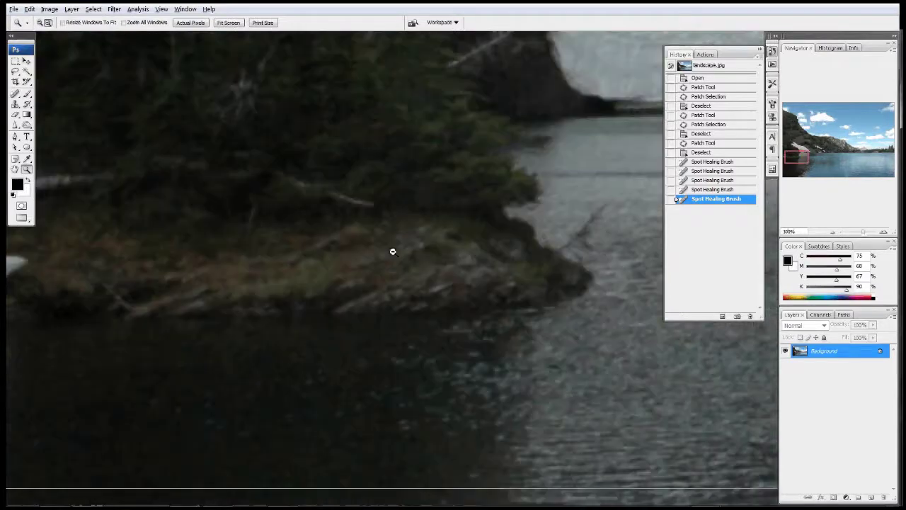
{"action": "left_click", "coordinate": [392, 251], "text": "alt"}
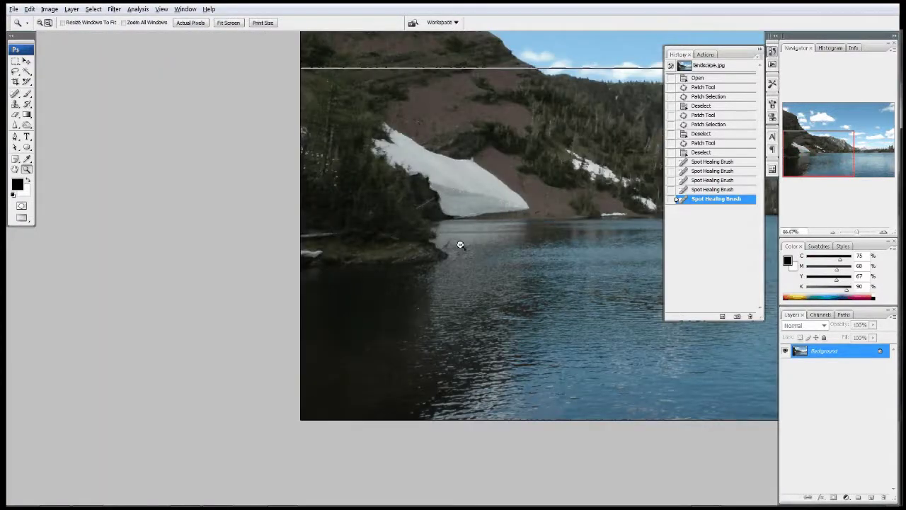
{"action": "left_click", "coordinate": [460, 245]}
{"action": "left_click", "coordinate": [546, 243]}
{"action": "left_click_drag", "start_coordinate": [547, 244], "coordinate": [401, 247]}
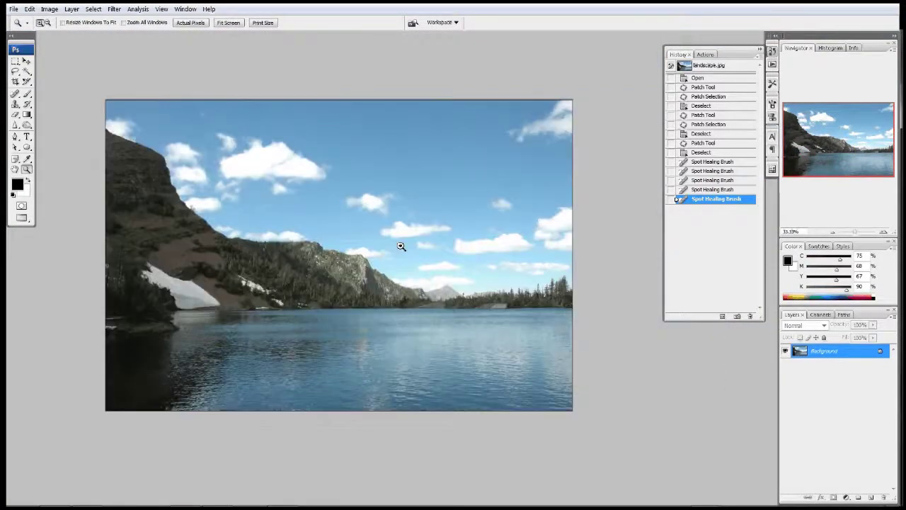
Try out two full-width Rectangular Marquee selections from the sky down to the lake, clearing each one
{"action": "key", "text": "m"}
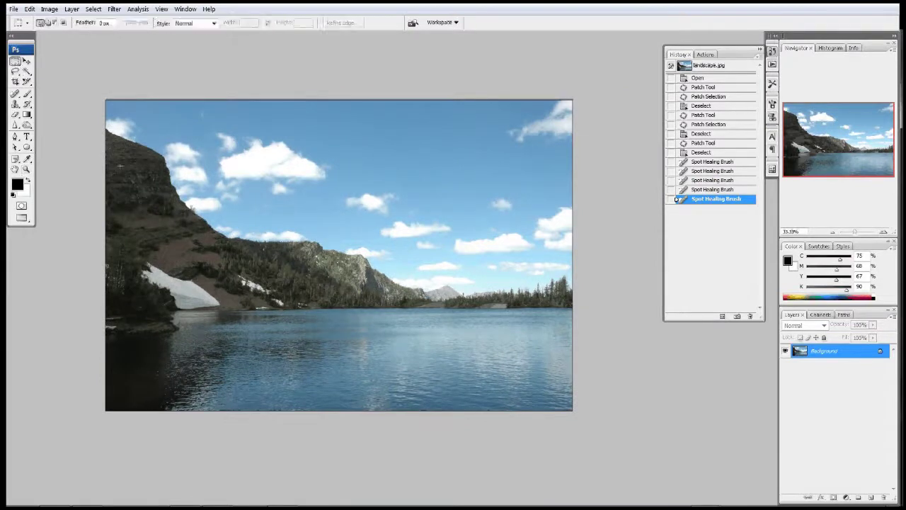
{"action": "left_click_drag", "start_coordinate": [86, 130], "coordinate": [576, 346]}
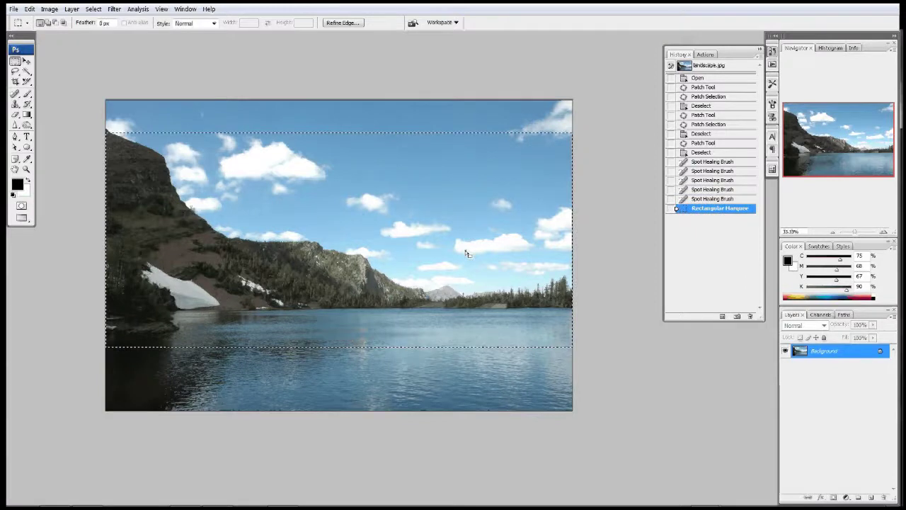
{"action": "key", "text": "ctrl+d"}
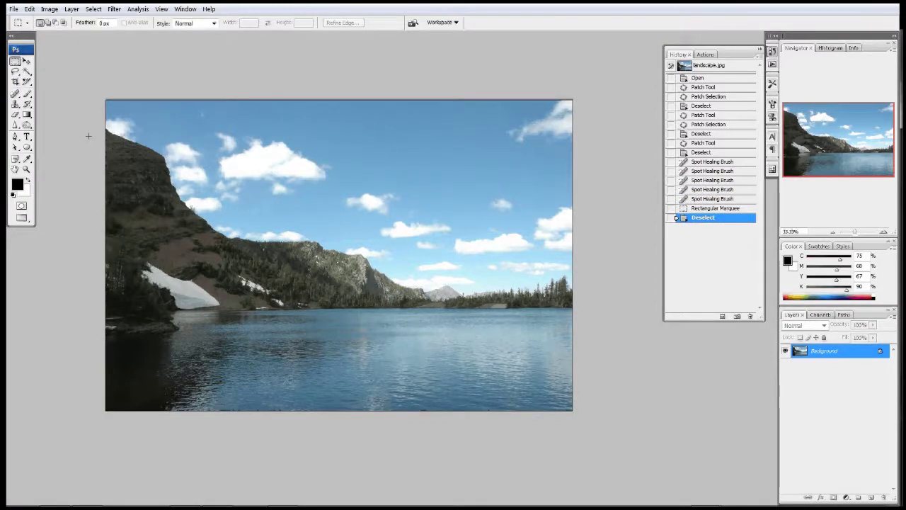
{"action": "left_click", "coordinate": [15, 61]}
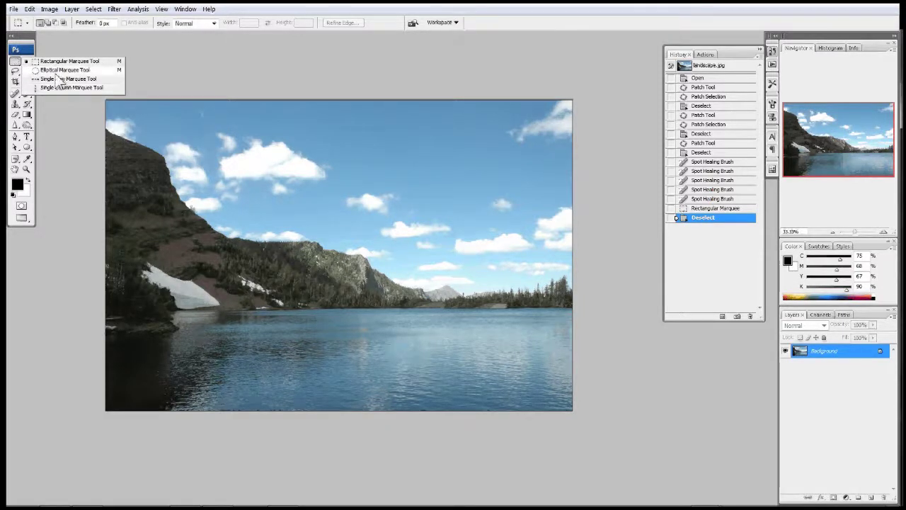
{"action": "left_click", "coordinate": [66, 68]}
{"action": "left_click_drag", "start_coordinate": [107, 118], "coordinate": [590, 339]}
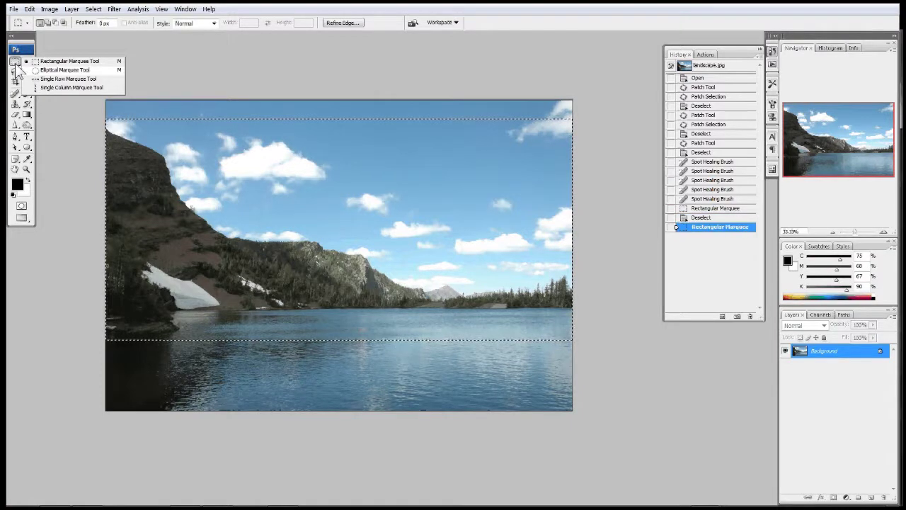
{"action": "left_click", "coordinate": [15, 71]}
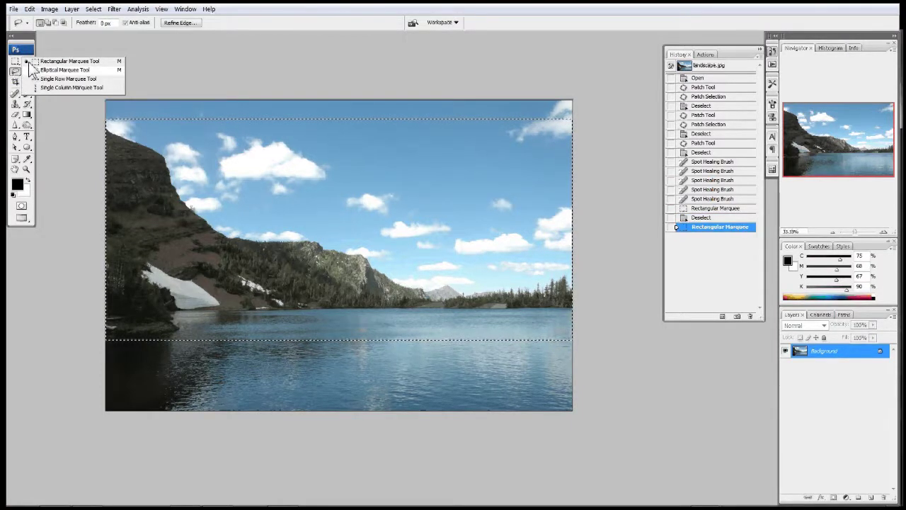
{"action": "left_click", "coordinate": [96, 115]}
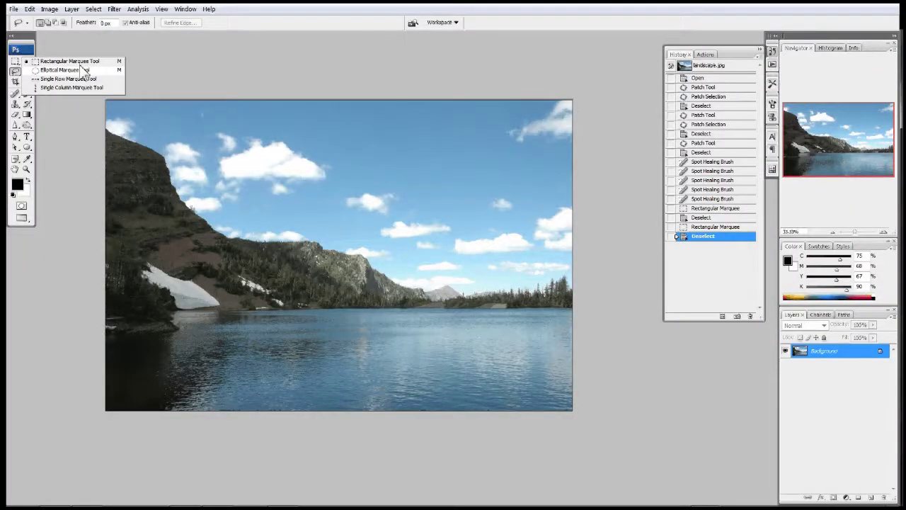
Select a full-width band from just above the mountain peak to the upper lake with the Rectangular Marquee and crop the image to it
{"action": "right_click", "coordinate": [14, 74]}
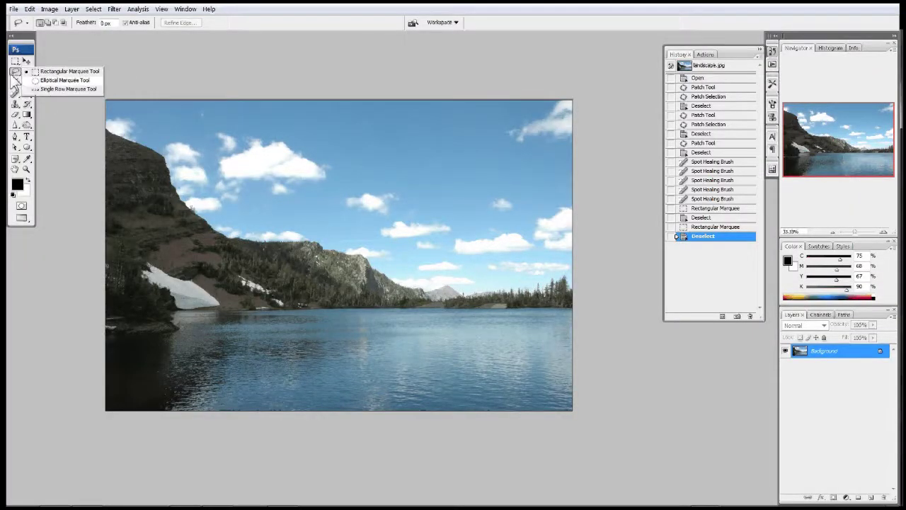
{"action": "left_click", "coordinate": [67, 72]}
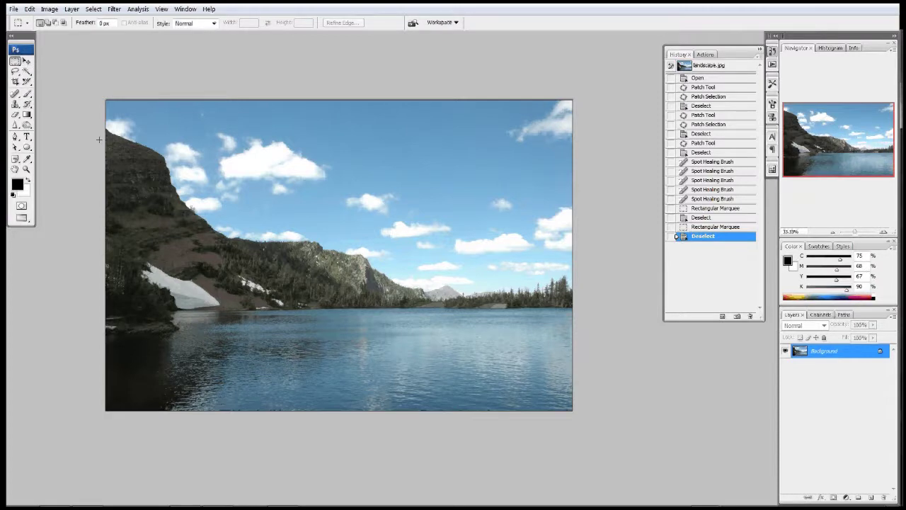
{"action": "left_click_drag", "start_coordinate": [82, 128], "coordinate": [614, 342]}
{"action": "left_click_drag", "start_coordinate": [319, 240], "coordinate": [320, 236]}
{"action": "key", "text": "Down"}
{"action": "key", "text": "Down"}
{"action": "key", "text": "Down"}
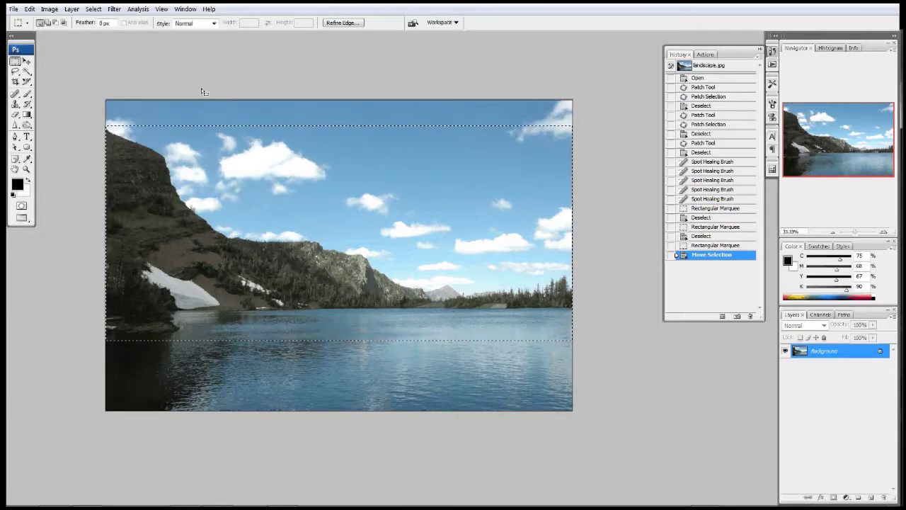
{"action": "left_click", "coordinate": [49, 9]}
{"action": "left_click", "coordinate": [55, 125]}
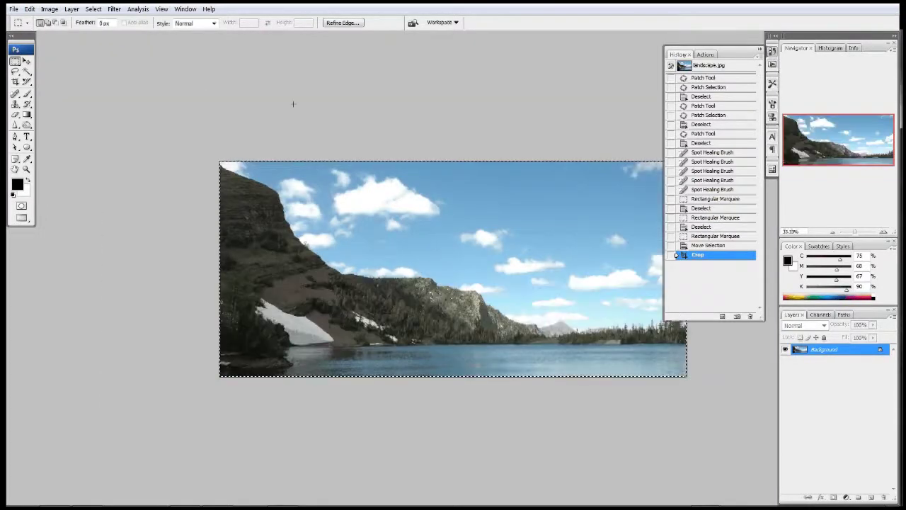
Clear the selection around the cropped landscape and convert the Background into the regular layer Layer 0
{"action": "key", "text": "ctrl+d"}
{"action": "left_click_drag", "start_coordinate": [443, 255], "coordinate": [420, 247]}
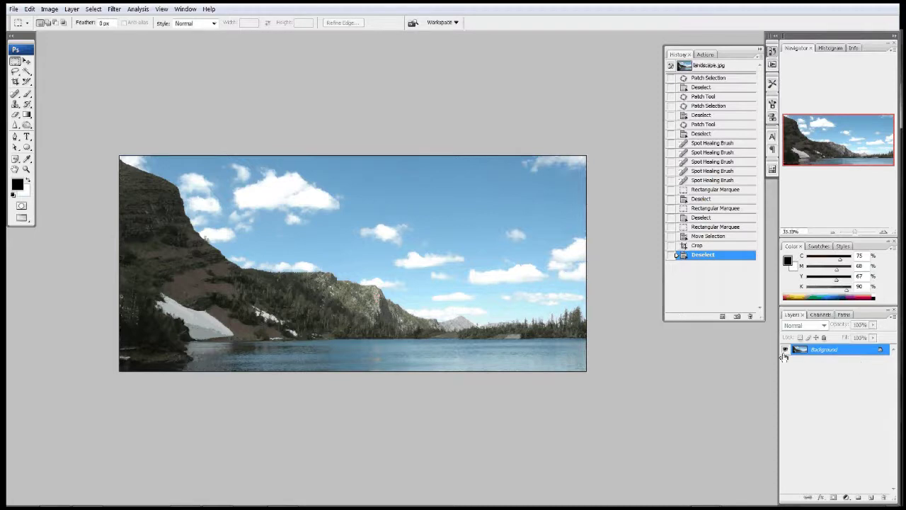
{"action": "double_click", "coordinate": [881, 352]}
{"action": "left_click", "coordinate": [545, 165]}
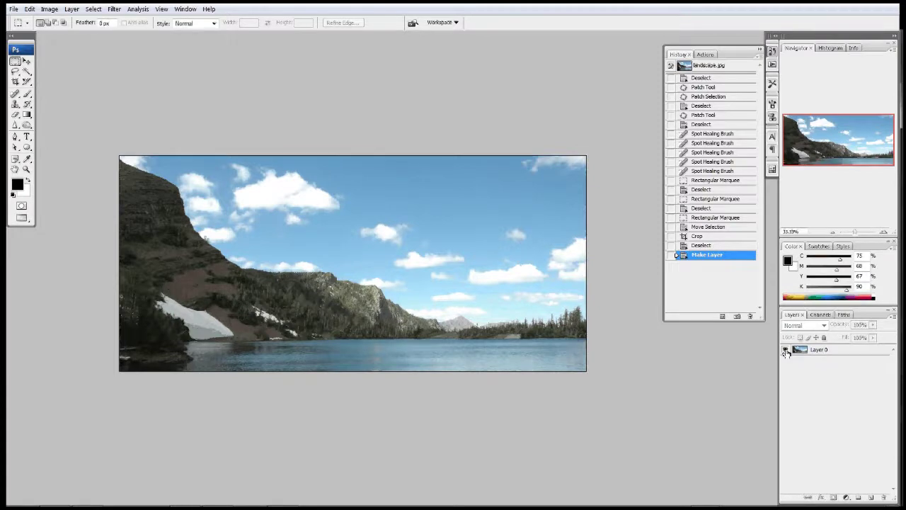
Toggle the visibility of Layer 0 off and on to check that the layer can be hidden
{"action": "left_click", "coordinate": [786, 350]}
{"action": "left_click", "coordinate": [786, 350]}
{"action": "left_click", "coordinate": [786, 351]}
{"action": "left_click", "coordinate": [786, 351]}
{"action": "left_click", "coordinate": [858, 355]}
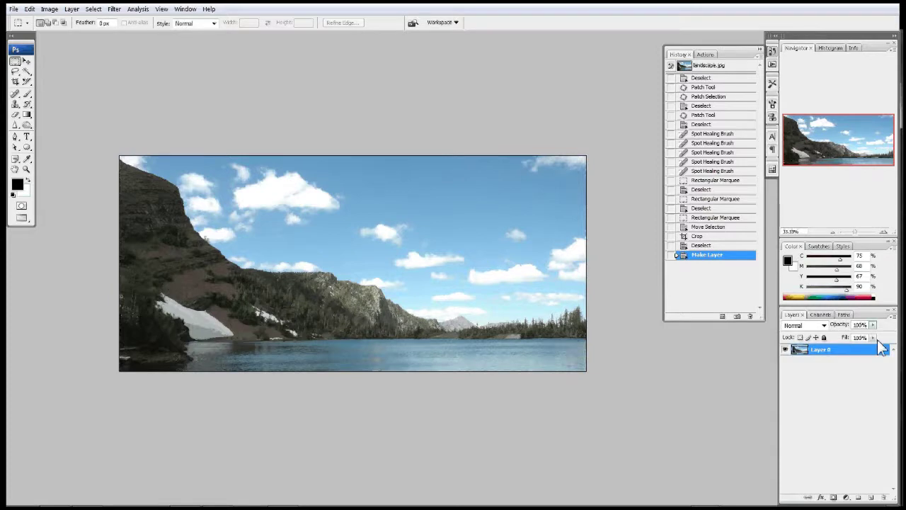
Duplicate Layer 0 under the name Layer 1 and delete that duplicate
{"action": "right_click", "coordinate": [871, 356]}
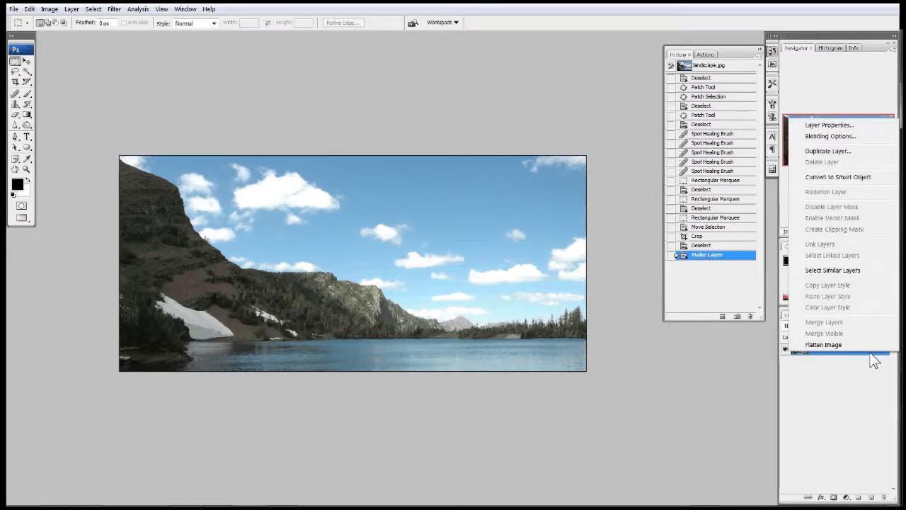
{"action": "left_click", "coordinate": [846, 361]}
{"action": "right_click", "coordinate": [848, 352]}
{"action": "left_click", "coordinate": [853, 152]}
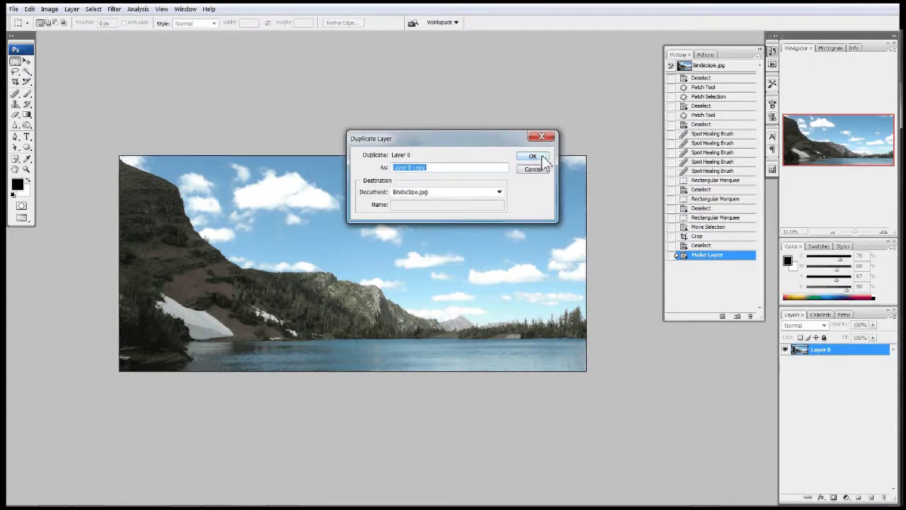
{"action": "left_click", "coordinate": [431, 168]}
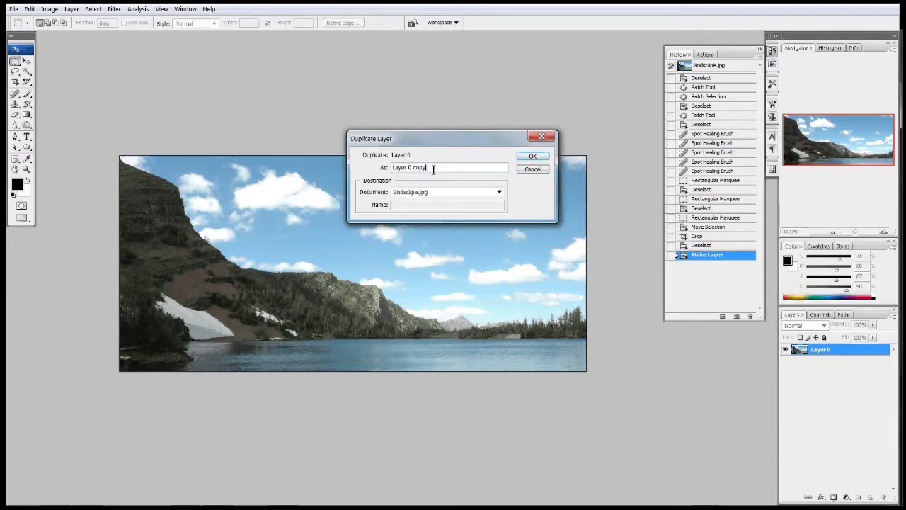
{"action": "key", "text": "BackSpace"}
{"action": "key", "text": "BackSpace"}
{"action": "key", "text": "BackSpace"}
{"action": "key", "text": "BackSpace"}
{"action": "key", "text": "BackSpace"}
{"action": "key", "text": "BackSpace"}
{"action": "type", "text": "1"}
{"action": "left_click", "coordinate": [535, 156]}
{"action": "left_click", "coordinate": [851, 418]}
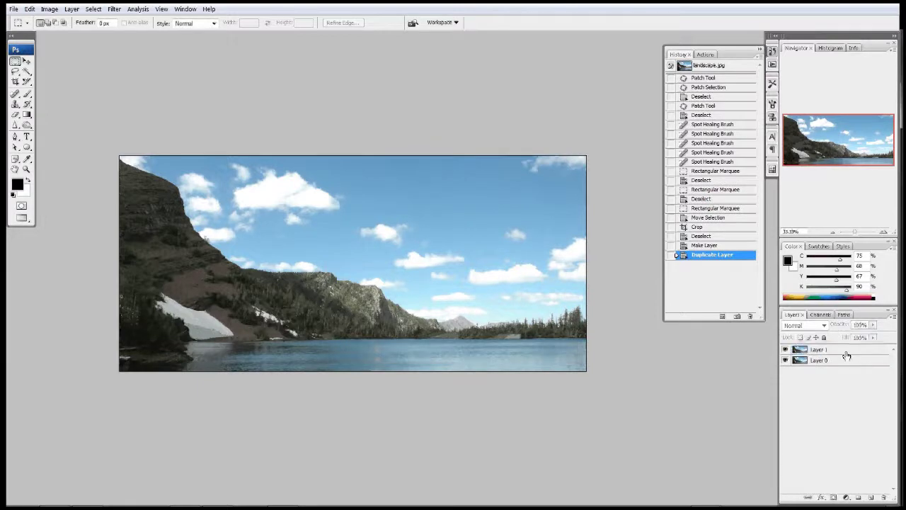
{"action": "left_click_drag", "start_coordinate": [885, 503], "coordinate": [884, 498]}
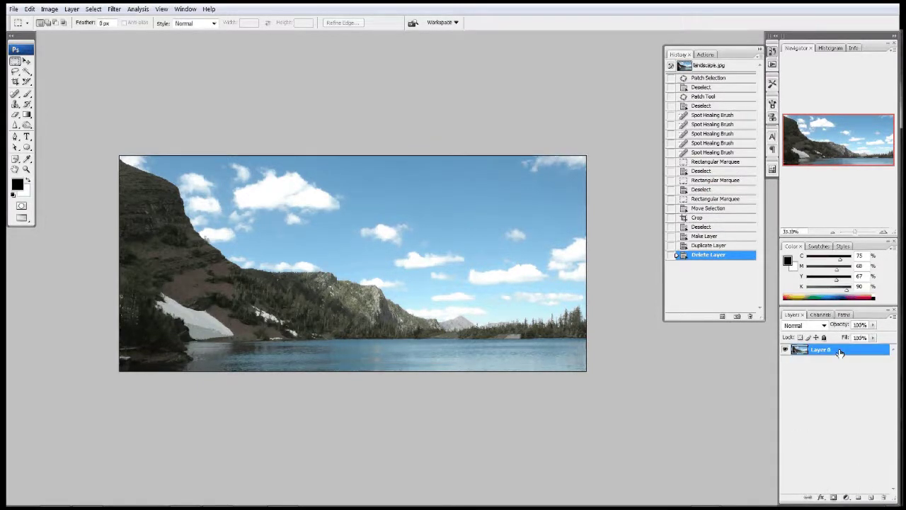
Copy Layer 0 to a new layer and add a Levels adjustment layer above it with RGB input levels 39, 0.79 and 241
{"action": "key", "text": "ctrl+j"}
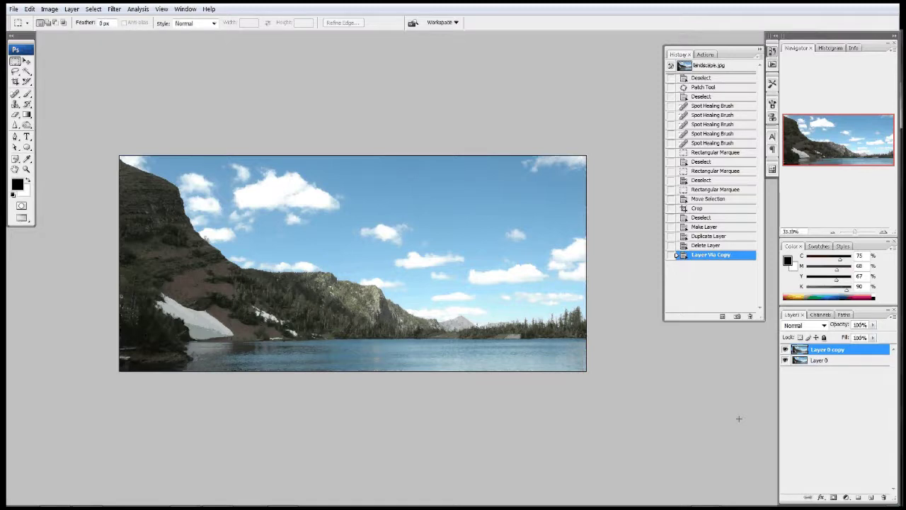
{"action": "left_click", "coordinate": [846, 498]}
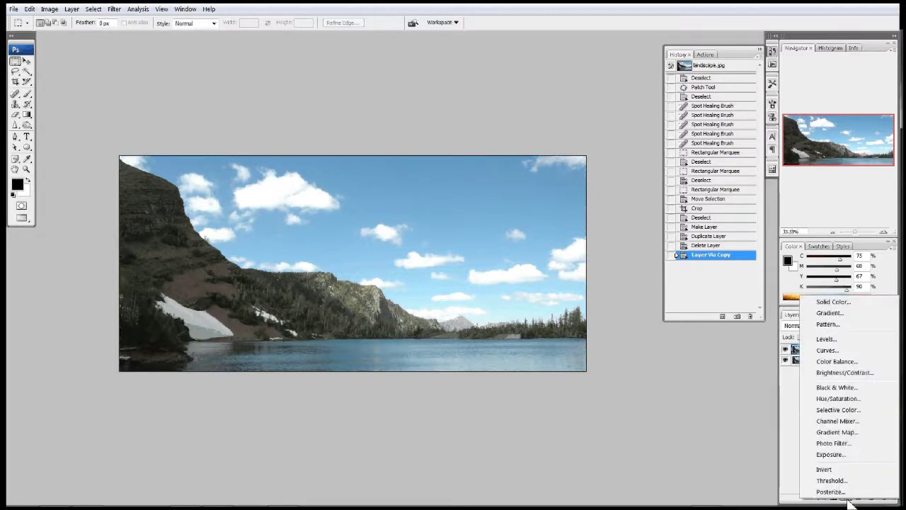
{"action": "left_click", "coordinate": [856, 339]}
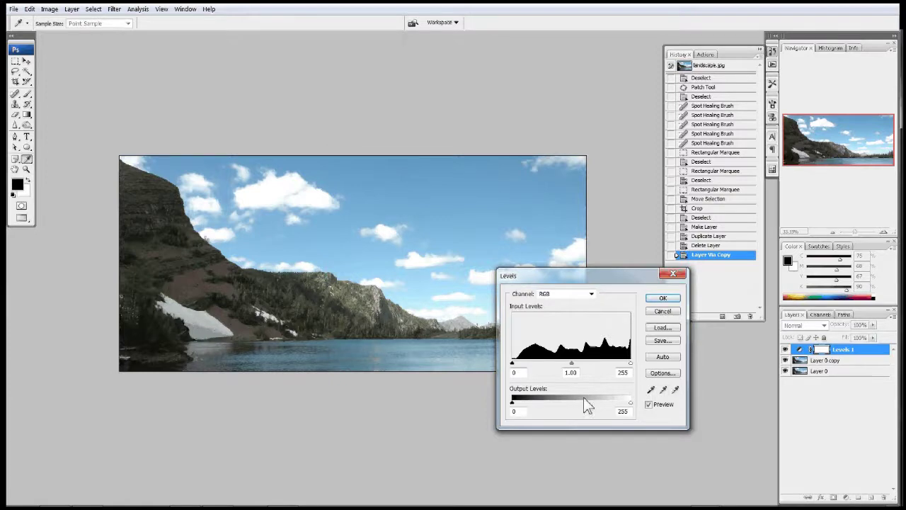
{"action": "mouse_move", "coordinate": [512, 363]}
{"action": "left_mouse_down"}
{"action": "mouse_move", "coordinate": [540, 370]}
{"action": "mouse_move", "coordinate": [508, 368]}
{"action": "left_mouse_up"}
{"action": "left_click_drag", "start_coordinate": [572, 364], "coordinate": [584, 364]}
{"action": "left_click_drag", "start_coordinate": [513, 363], "coordinate": [529, 363]}
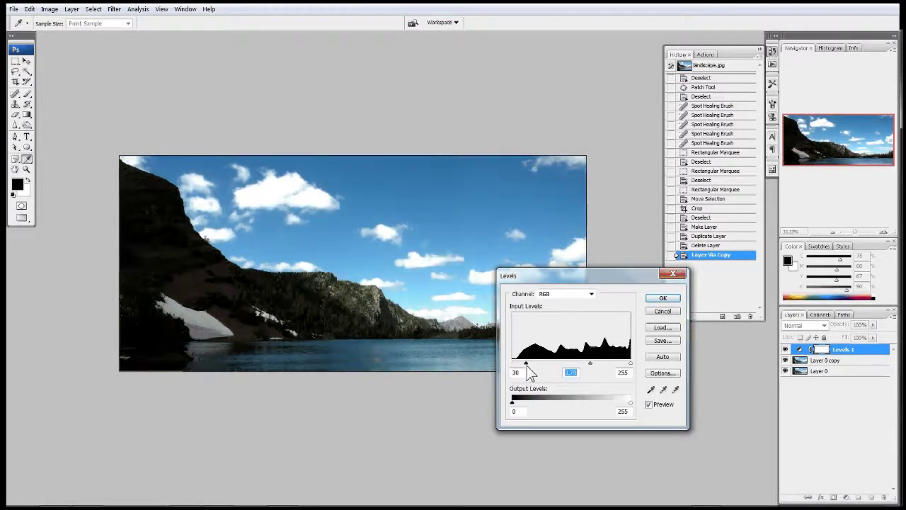
{"action": "left_click_drag", "start_coordinate": [630, 364], "coordinate": [586, 364]}
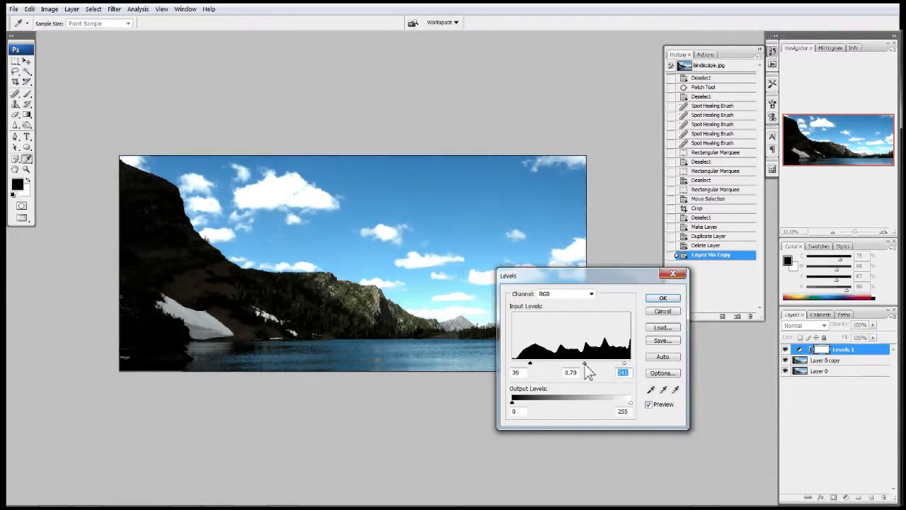
{"action": "left_click", "coordinate": [664, 298]}
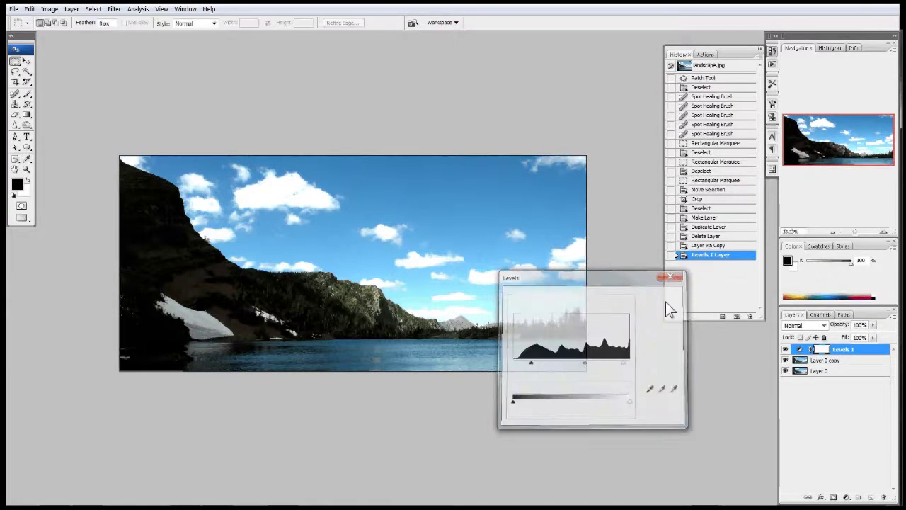
Compare the image with individual layers shown and hidden, leaving the Levels adjustment hidden and both photo layers visible
{"action": "left_click", "coordinate": [840, 362]}
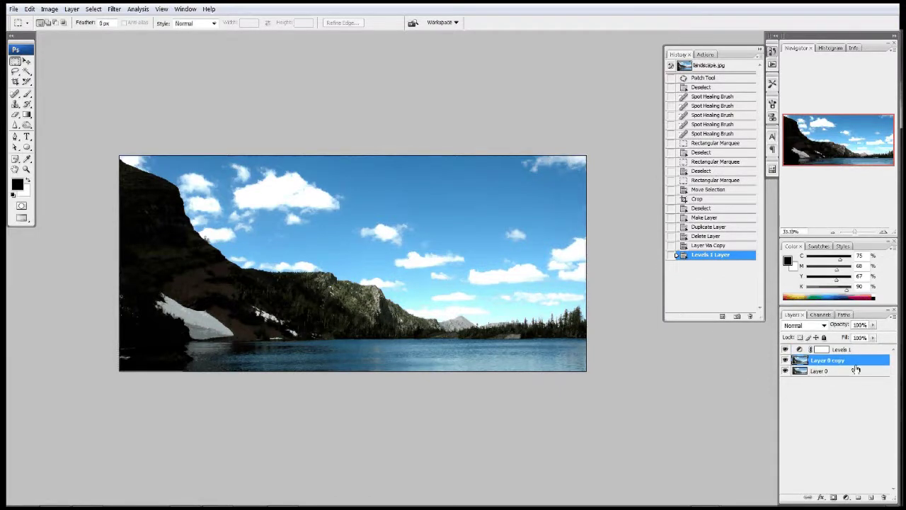
{"action": "left_click", "coordinate": [784, 349]}
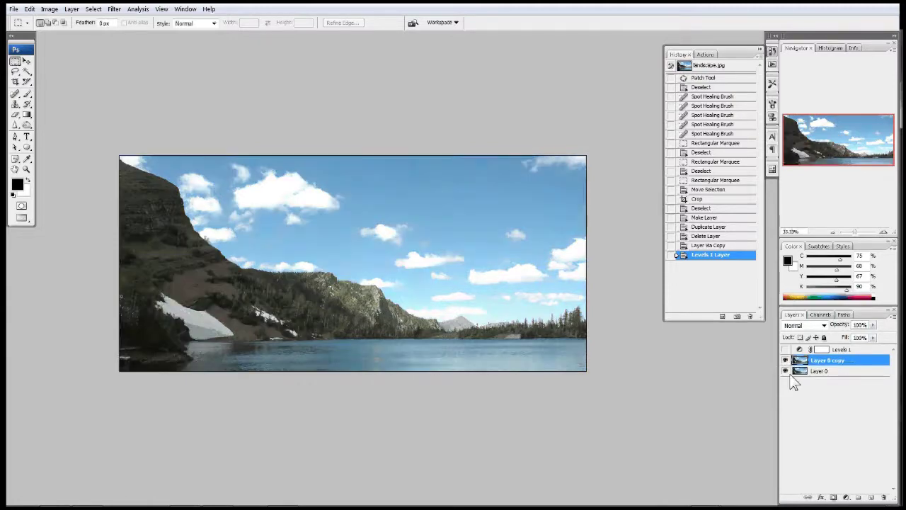
{"action": "left_click", "coordinate": [785, 350]}
{"action": "left_click", "coordinate": [784, 350]}
{"action": "left_click", "coordinate": [785, 360]}
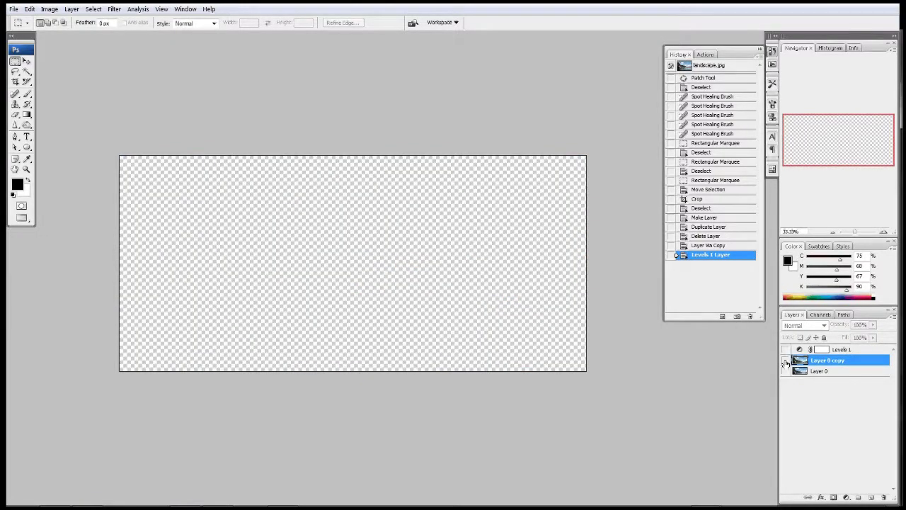
{"action": "left_click", "coordinate": [786, 360]}
{"action": "left_click", "coordinate": [784, 371]}
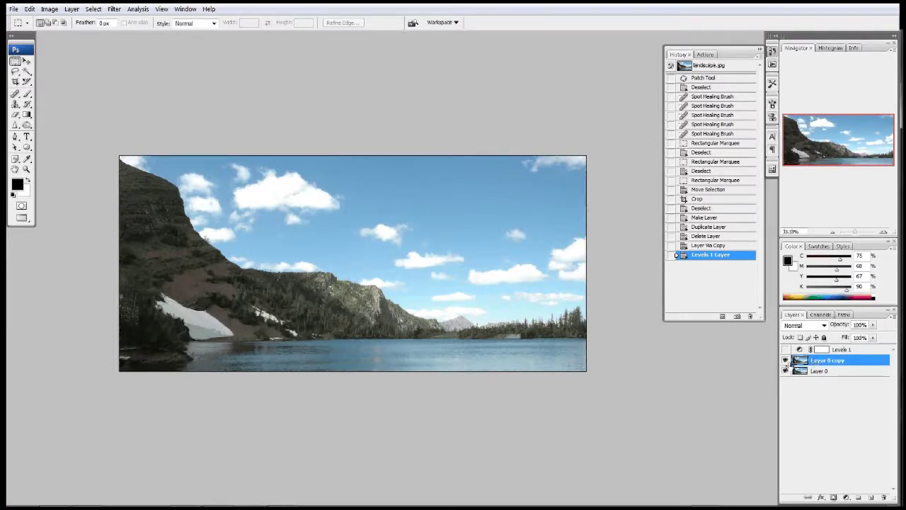
Rename the Layer 0 copy layer as poo, cancelling the layer style settings
{"action": "double_click", "coordinate": [840, 365]}
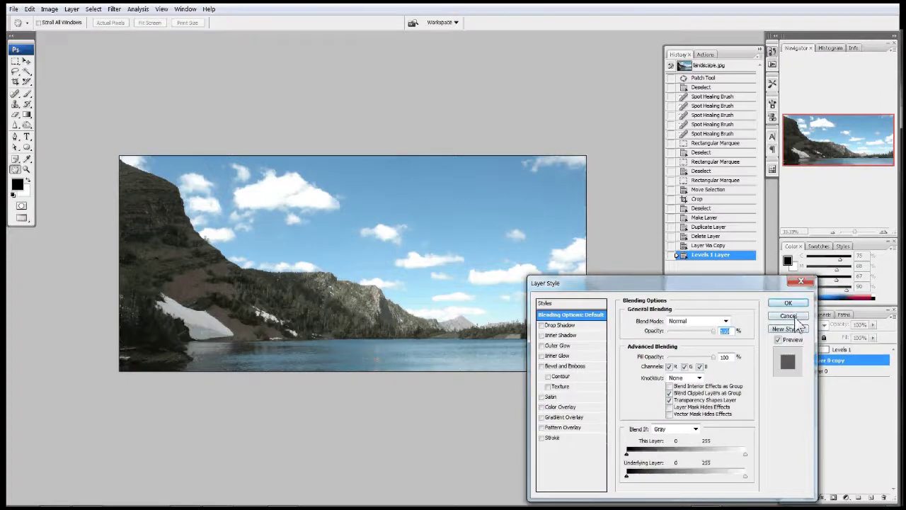
{"action": "left_click", "coordinate": [797, 319]}
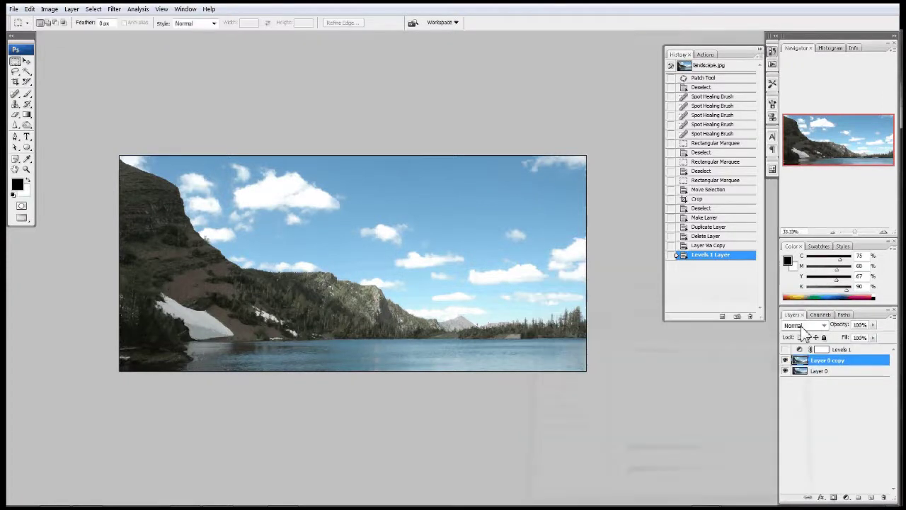
{"action": "double_click", "coordinate": [834, 361]}
{"action": "type", "text": "poo"}
{"action": "left_click", "coordinate": [810, 458]}
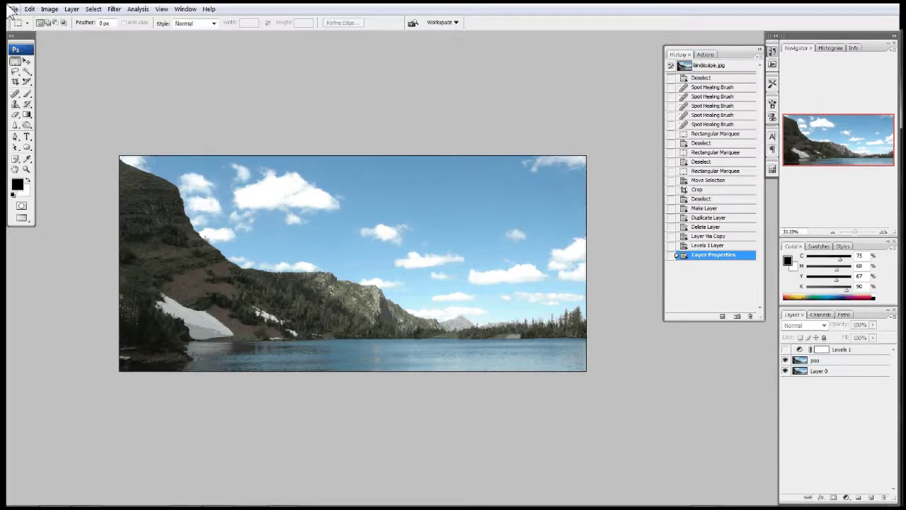
Start the Shadow/Highlight adjustment on the poo layer and reduce its settings to the basic options
{"action": "left_click", "coordinate": [49, 8]}
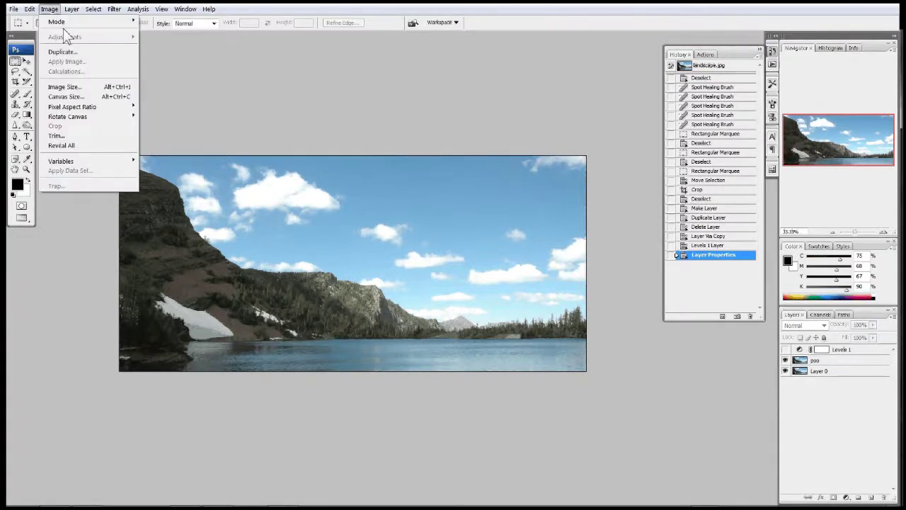
{"action": "left_click", "coordinate": [825, 362]}
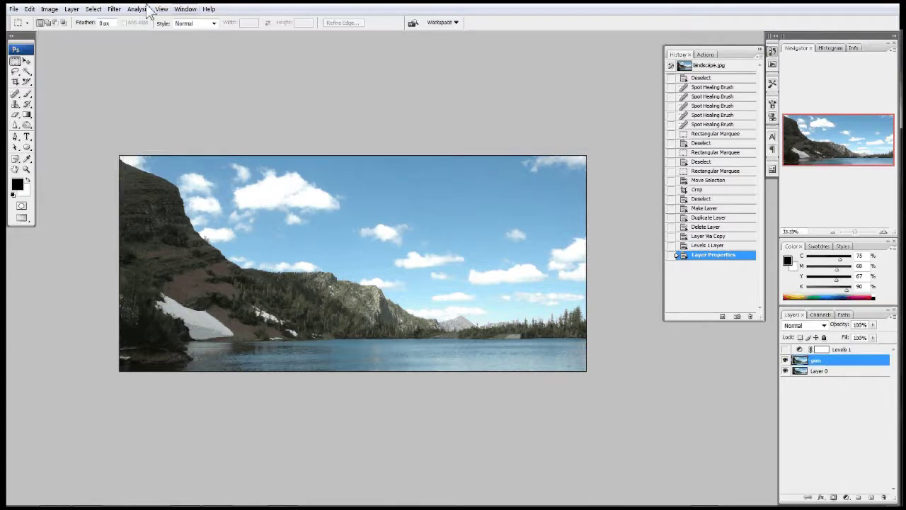
{"action": "left_click", "coordinate": [49, 9]}
{"action": "mouse_move", "coordinate": [63, 36]}
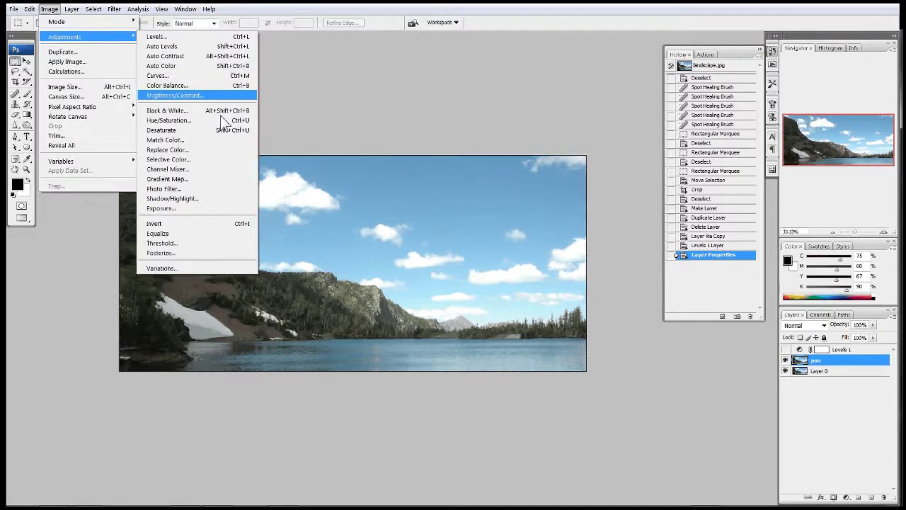
{"action": "left_click", "coordinate": [218, 200]}
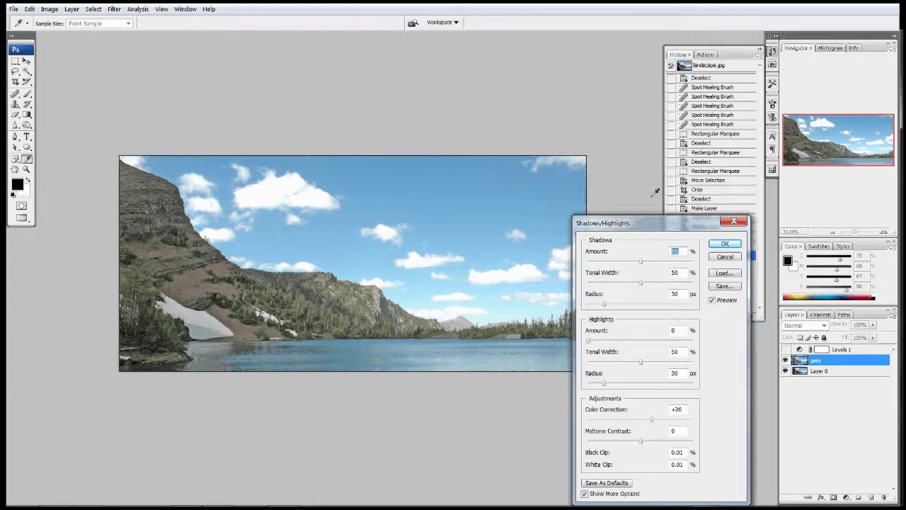
{"action": "left_click_drag", "start_coordinate": [652, 225], "coordinate": [560, 129]}
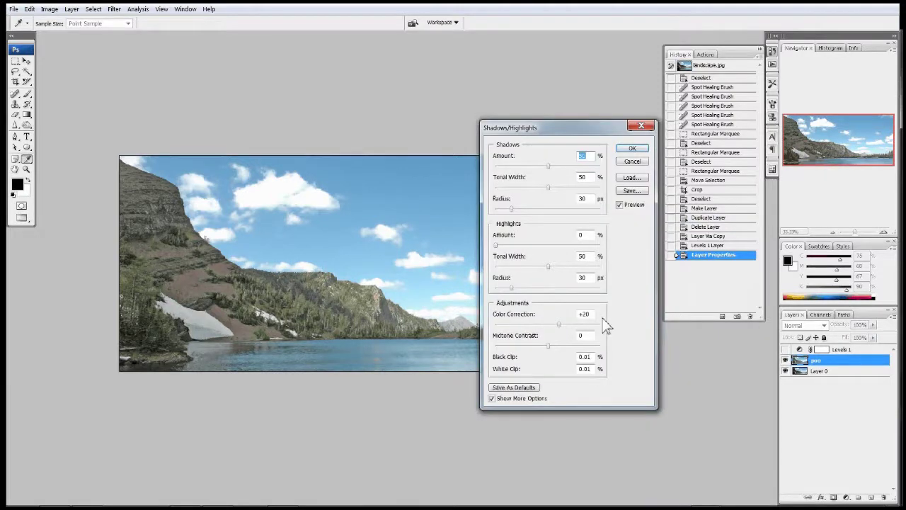
{"action": "left_click", "coordinate": [530, 399]}
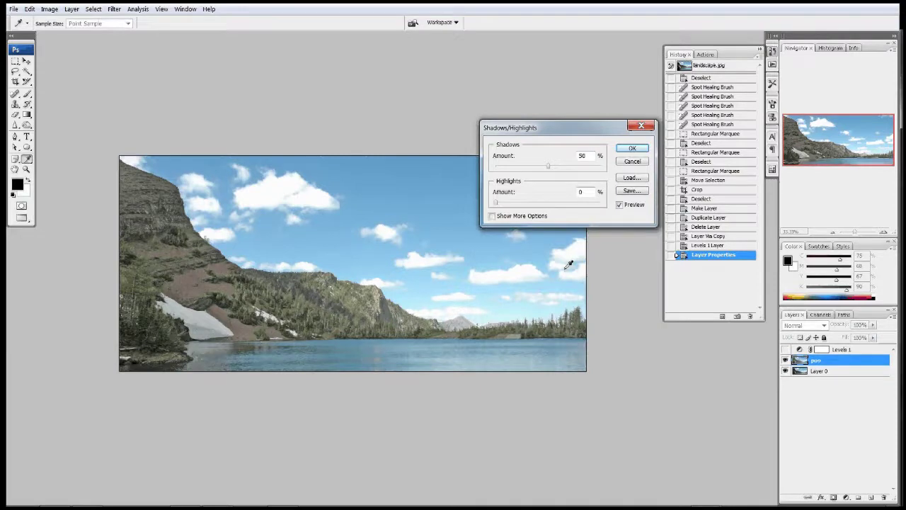
{"action": "left_click_drag", "start_coordinate": [566, 132], "coordinate": [668, 307]}
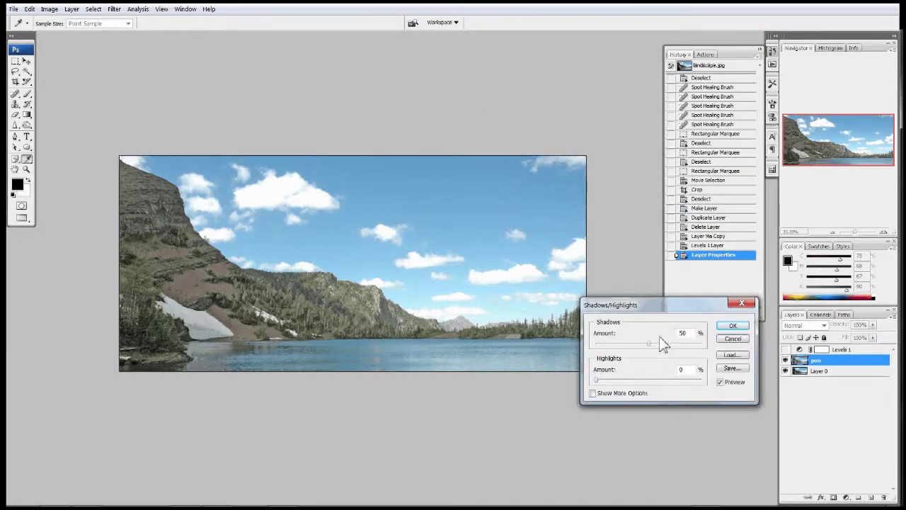
Try a shadows amount of 15% and compare the landscape with the preview off and on
{"action": "left_click_drag", "start_coordinate": [647, 344], "coordinate": [616, 359]}
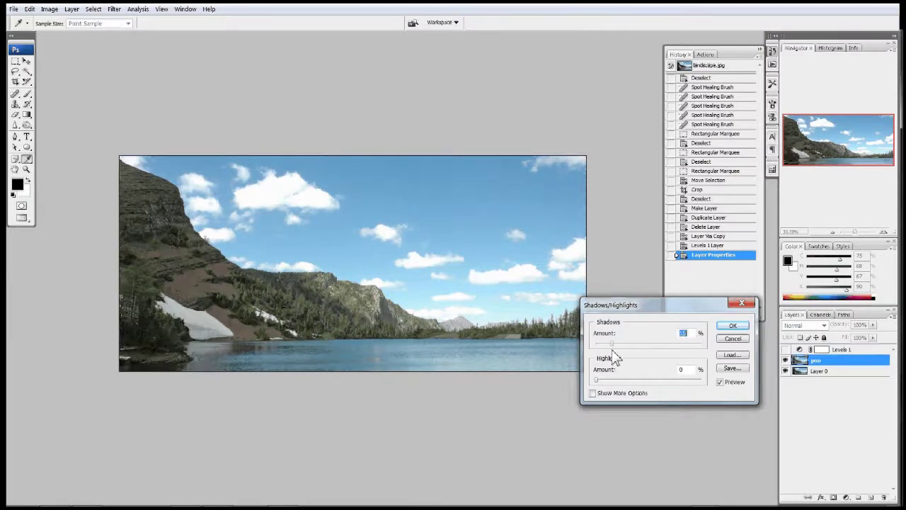
{"action": "left_click", "coordinate": [725, 383]}
{"action": "left_click", "coordinate": [725, 387]}
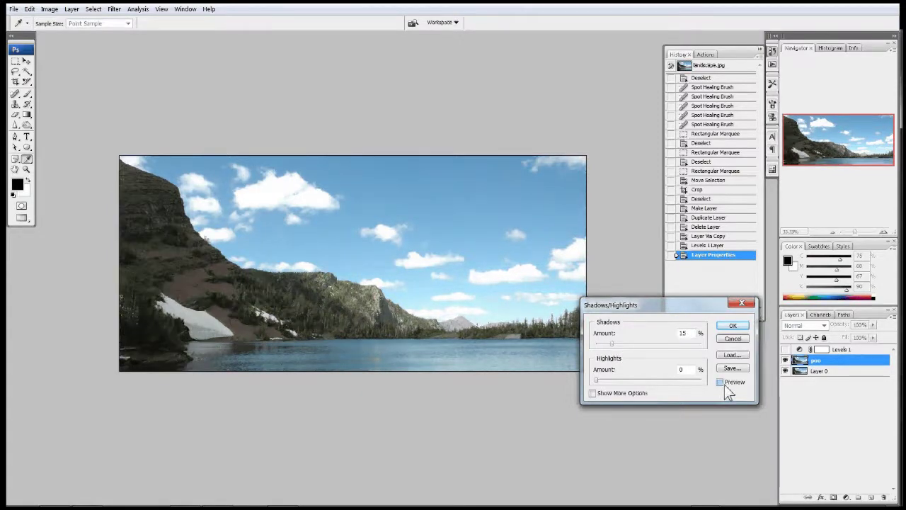
{"action": "left_click", "coordinate": [725, 387]}
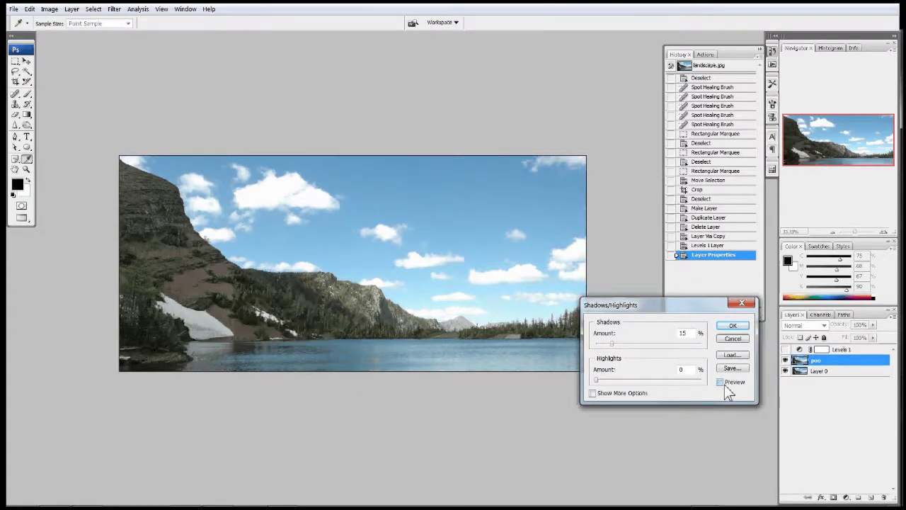
{"action": "left_click", "coordinate": [720, 382]}
Set the shadows amount to 44% and the highlights amount to 30%, and show the additional adjustment options
{"action": "left_click", "coordinate": [615, 343]}
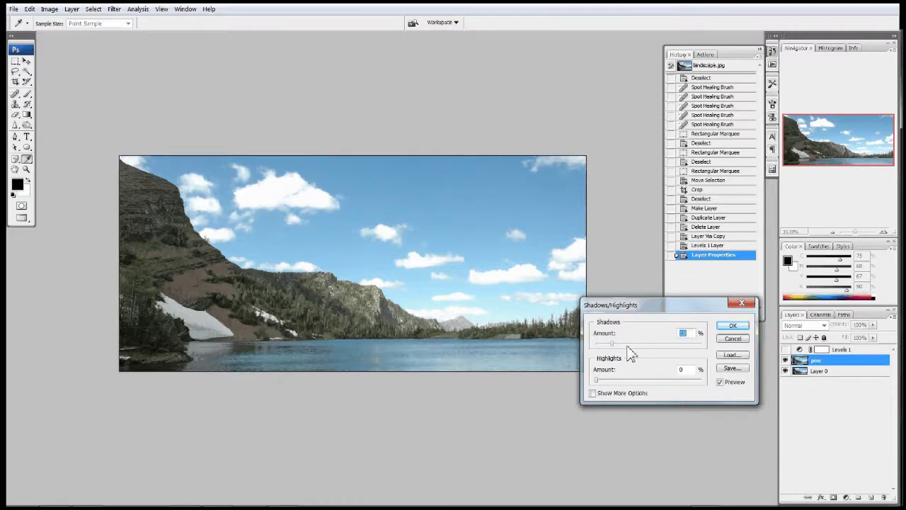
{"action": "left_click_drag", "start_coordinate": [613, 343], "coordinate": [638, 344]}
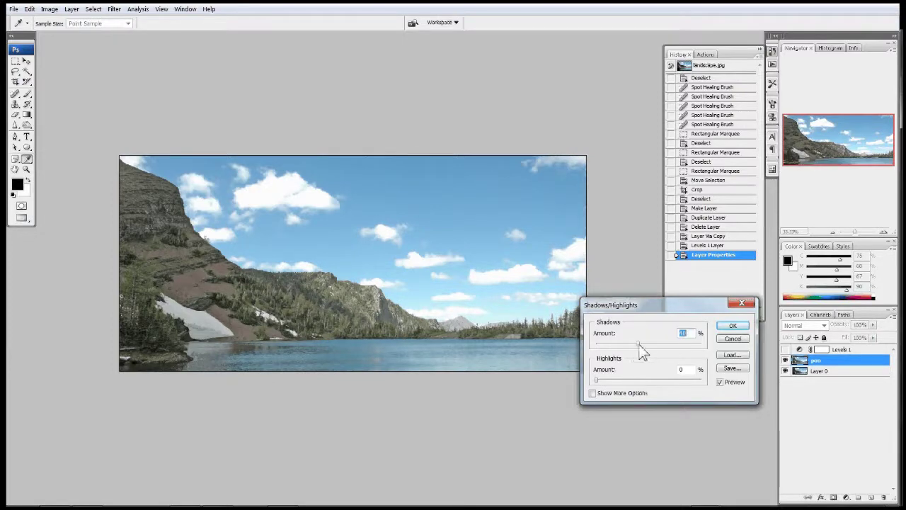
{"action": "left_click_drag", "start_coordinate": [640, 346], "coordinate": [649, 346]}
{"action": "left_click_drag", "start_coordinate": [596, 380], "coordinate": [630, 380]}
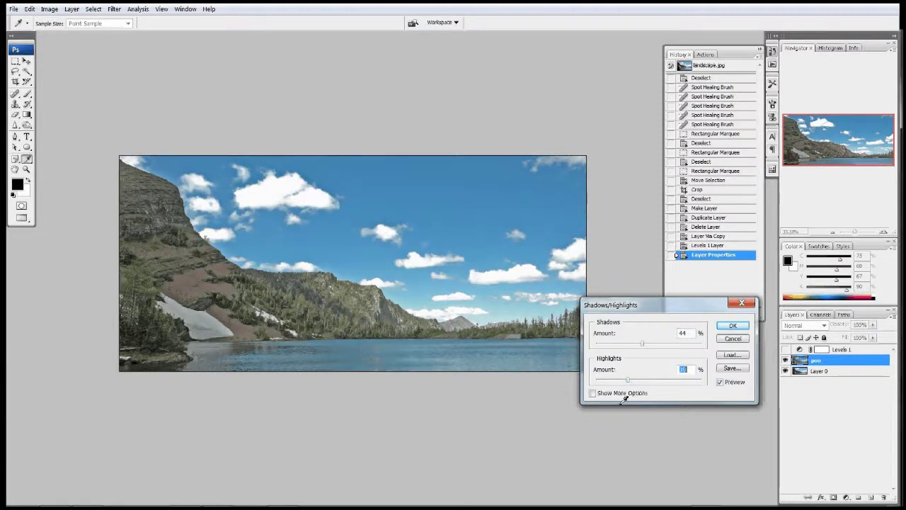
{"action": "left_click", "coordinate": [625, 394]}
{"action": "left_click_drag", "start_coordinate": [650, 303], "coordinate": [630, 194]}
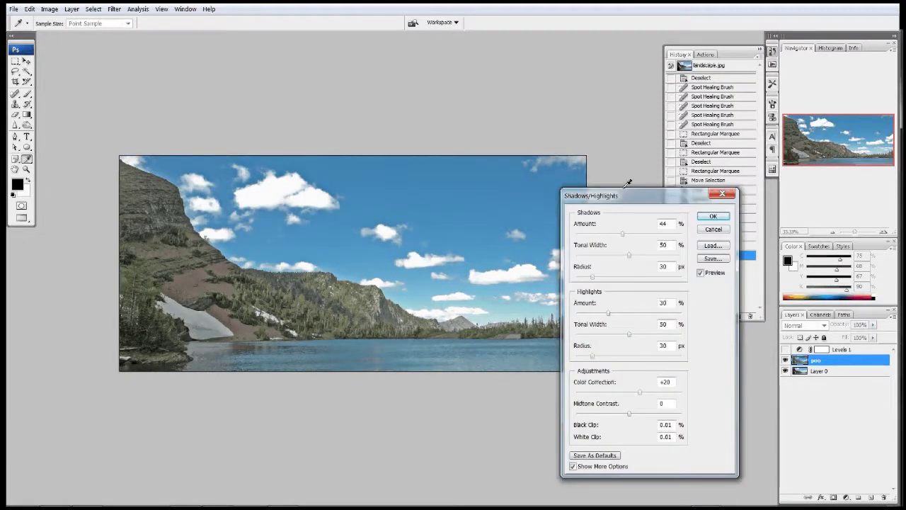
Set the highlights amount to 42% and tonal width to 47%, raise the highlights radius slightly, and apply the Shadows/Highlights adjustment
{"action": "left_click_drag", "start_coordinate": [606, 303], "coordinate": [622, 306]}
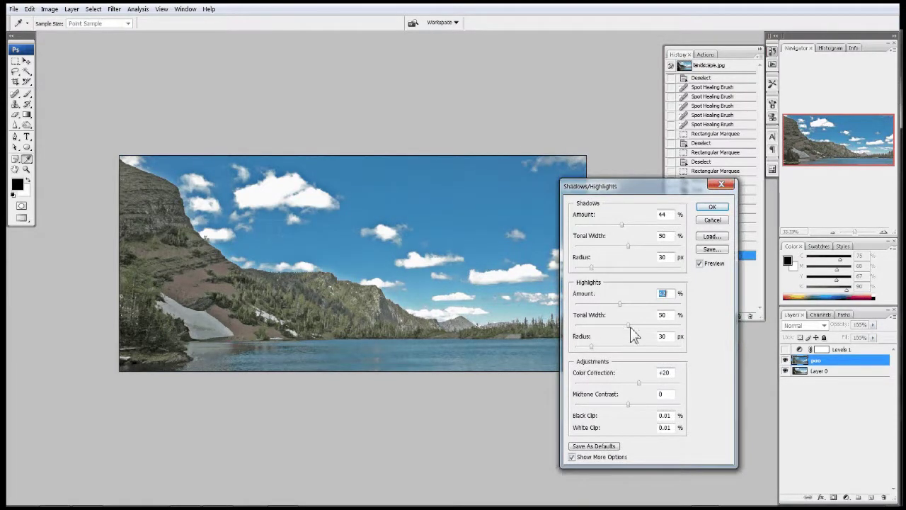
{"action": "left_click", "coordinate": [629, 325]}
{"action": "left_click_drag", "start_coordinate": [625, 325], "coordinate": [598, 347]}
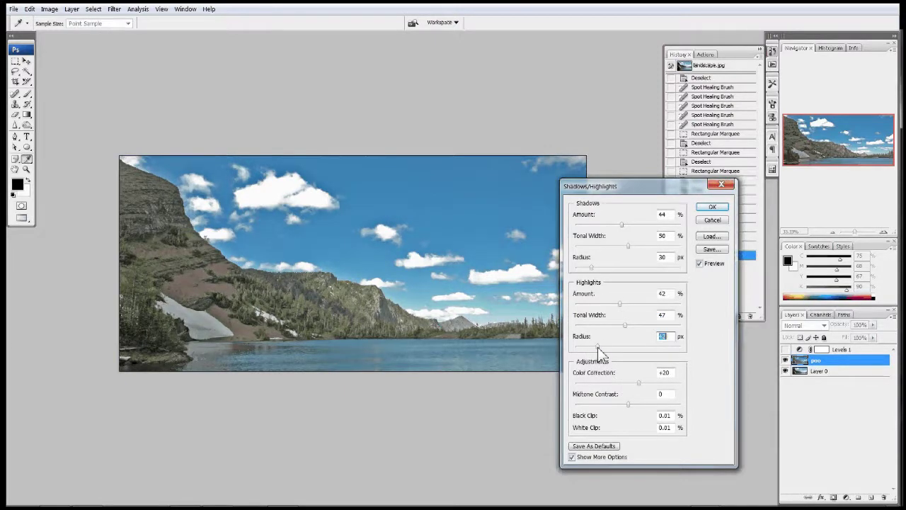
{"action": "left_click", "coordinate": [711, 207]}
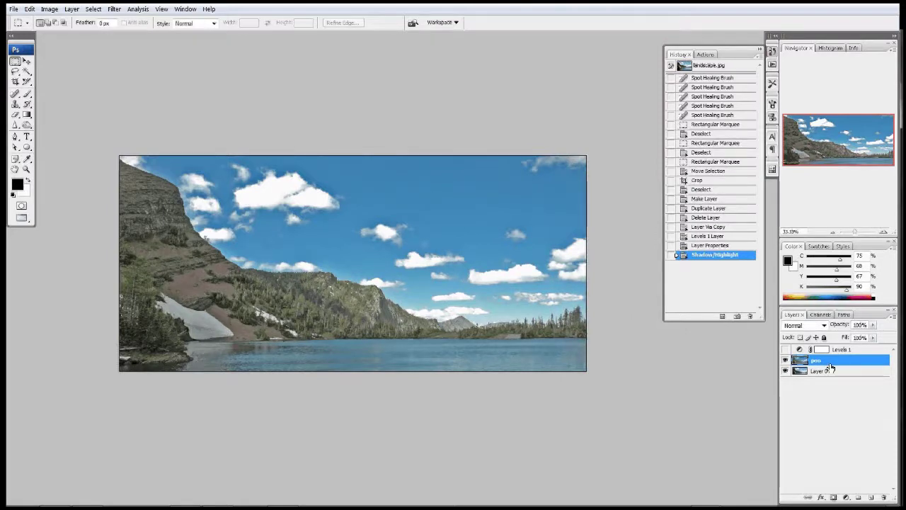
Compare the landscape with the poo layer hidden and shown to judge the Shadows/Highlights adjustment
{"action": "left_click", "coordinate": [785, 361]}
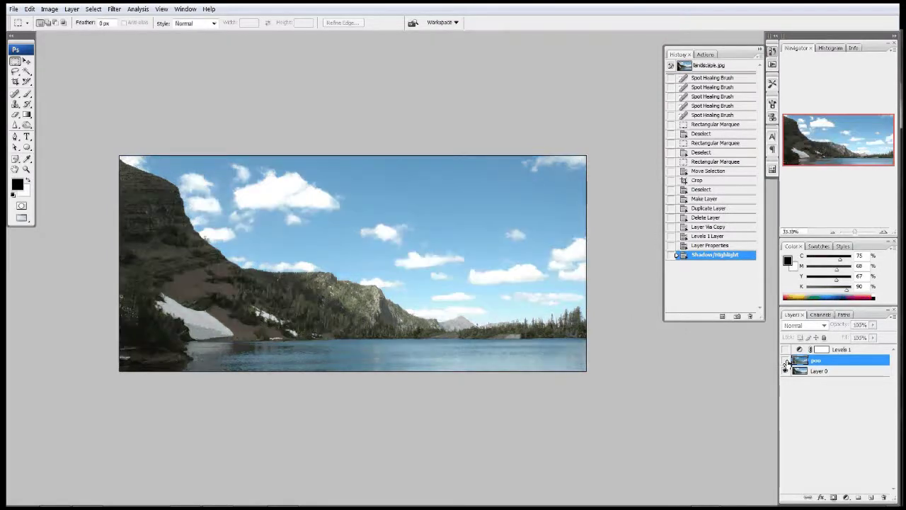
{"action": "left_click", "coordinate": [785, 361]}
{"action": "left_click", "coordinate": [786, 361]}
{"action": "left_click", "coordinate": [786, 361]}
{"action": "left_click", "coordinate": [786, 361]}
{"action": "left_click", "coordinate": [786, 361]}
{"action": "left_click", "coordinate": [786, 361]}
{"action": "left_click", "coordinate": [786, 361]}
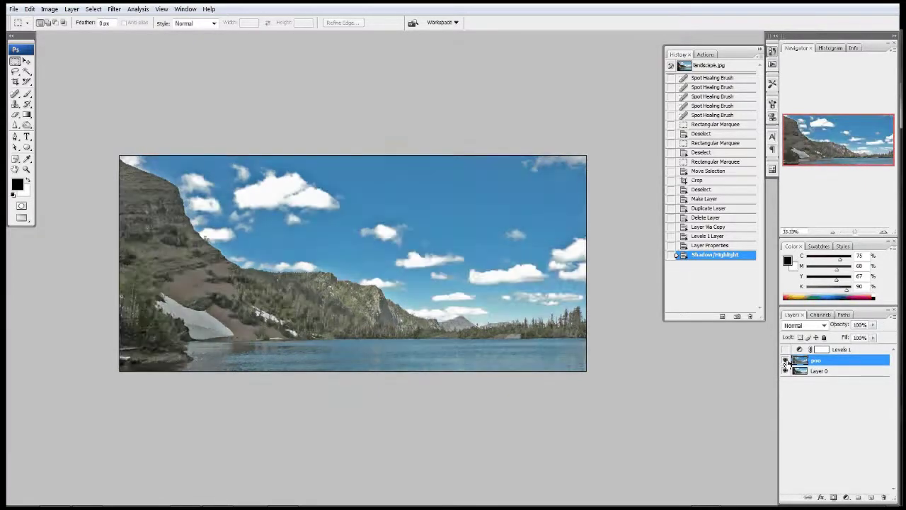
Make the Levels 1 adjustment layer visible, comparing the landscape with and without it
{"action": "left_click", "coordinate": [800, 350]}
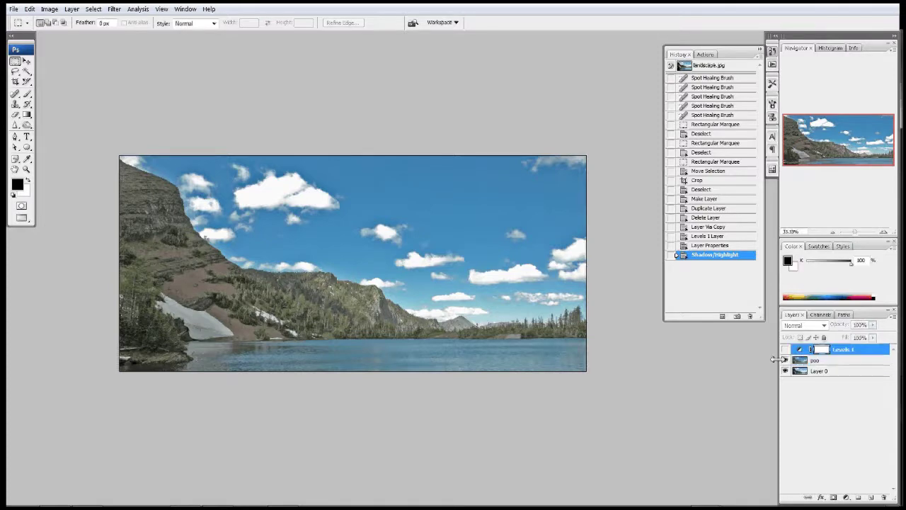
{"action": "left_click", "coordinate": [786, 349]}
{"action": "left_click", "coordinate": [786, 349]}
{"action": "left_click", "coordinate": [786, 350]}
{"action": "left_click", "coordinate": [786, 351]}
{"action": "left_click", "coordinate": [786, 350]}
{"action": "left_click", "coordinate": [786, 352]}
{"action": "left_click", "coordinate": [786, 350]}
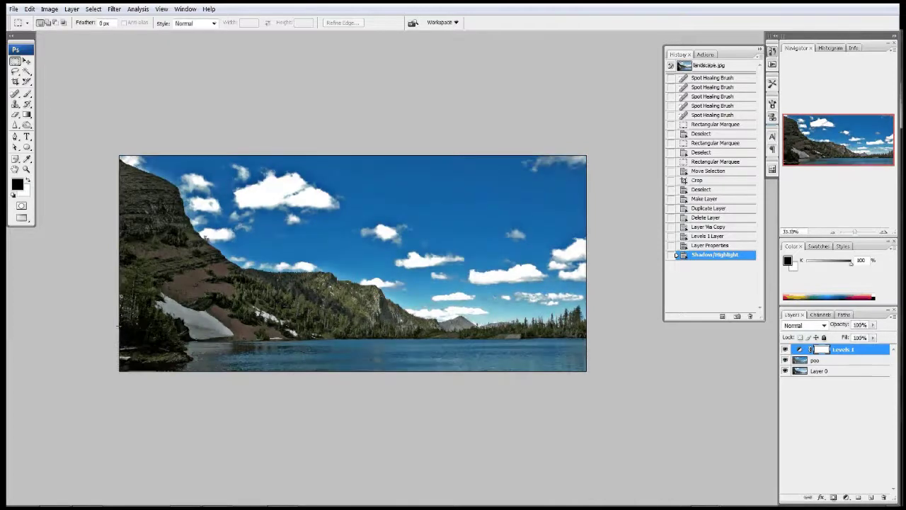
Inspect the enlarged landscape and compare its tones with the Levels 1 layer hidden and shown
{"action": "left_click", "coordinate": [26, 169]}
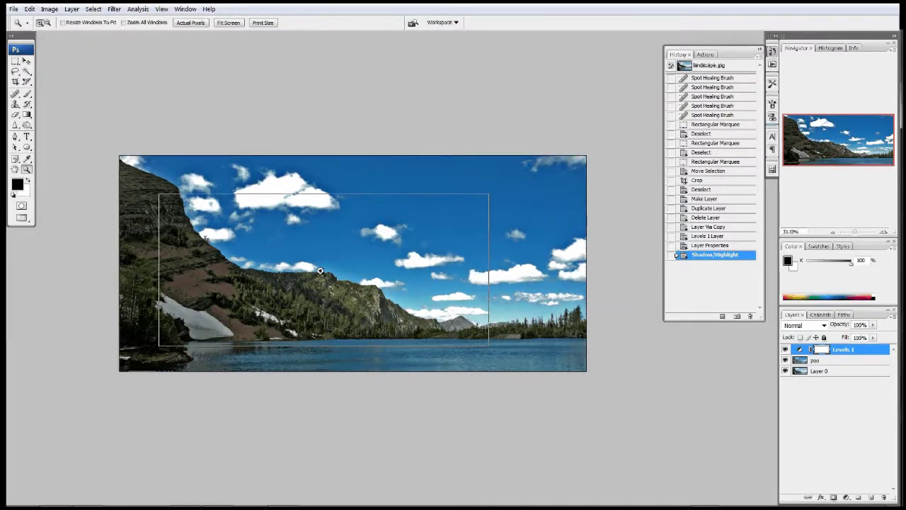
{"action": "left_click", "coordinate": [320, 270]}
{"action": "left_click", "coordinate": [388, 386]}
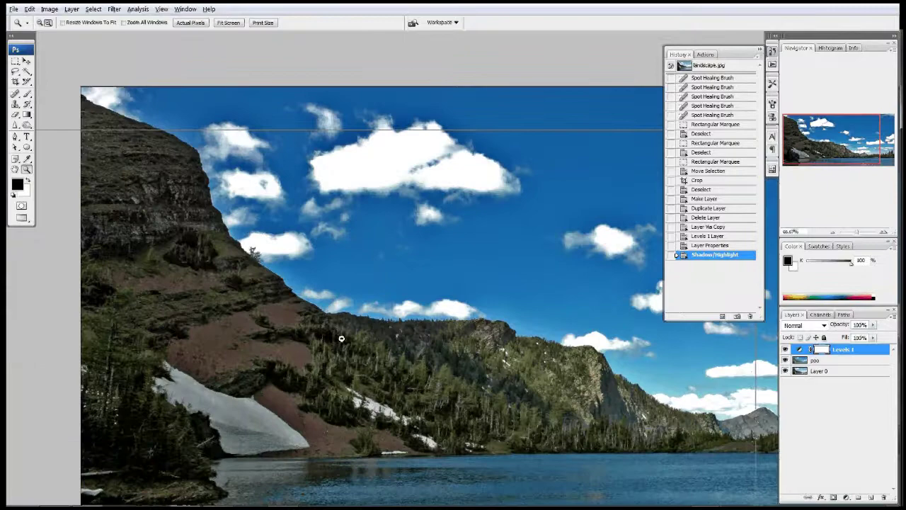
{"action": "left_click", "coordinate": [401, 360], "text": "alt"}
{"action": "left_click", "coordinate": [401, 361], "text": "alt"}
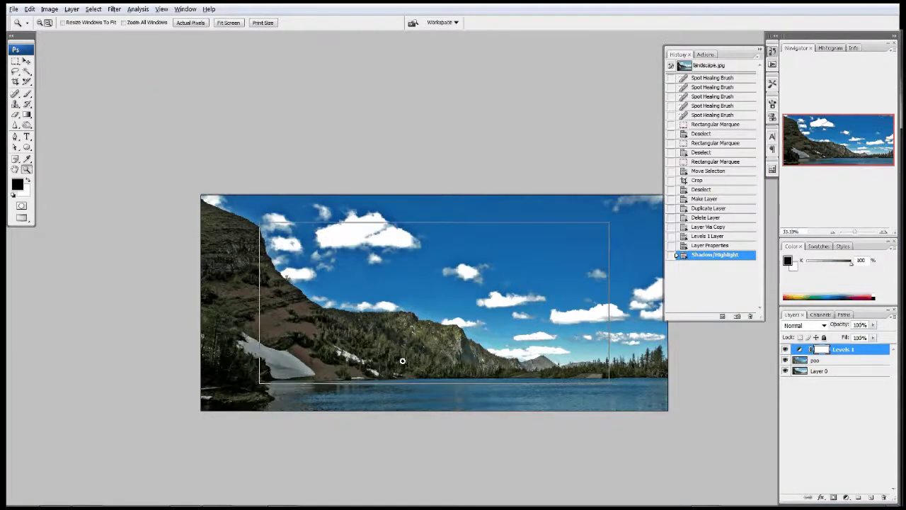
{"action": "left_click", "coordinate": [402, 361], "text": "alt"}
{"action": "left_click", "coordinate": [362, 310]}
{"action": "left_click", "coordinate": [362, 310]}
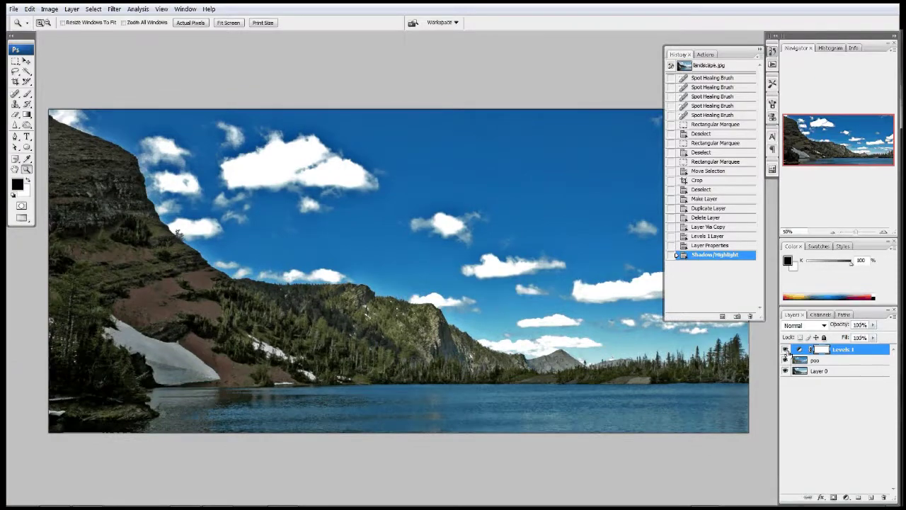
{"action": "left_click", "coordinate": [785, 350]}
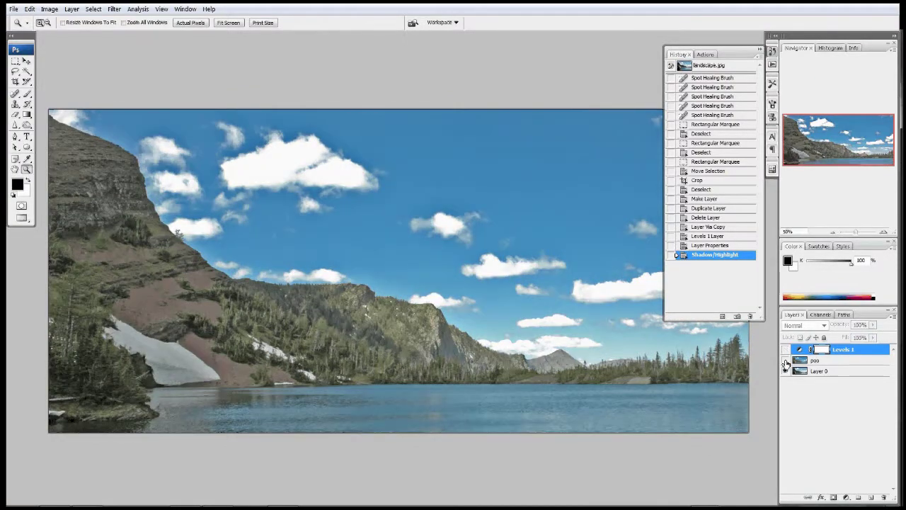
{"action": "left_click", "coordinate": [785, 350]}
{"action": "left_click", "coordinate": [786, 349]}
{"action": "left_click", "coordinate": [786, 349]}
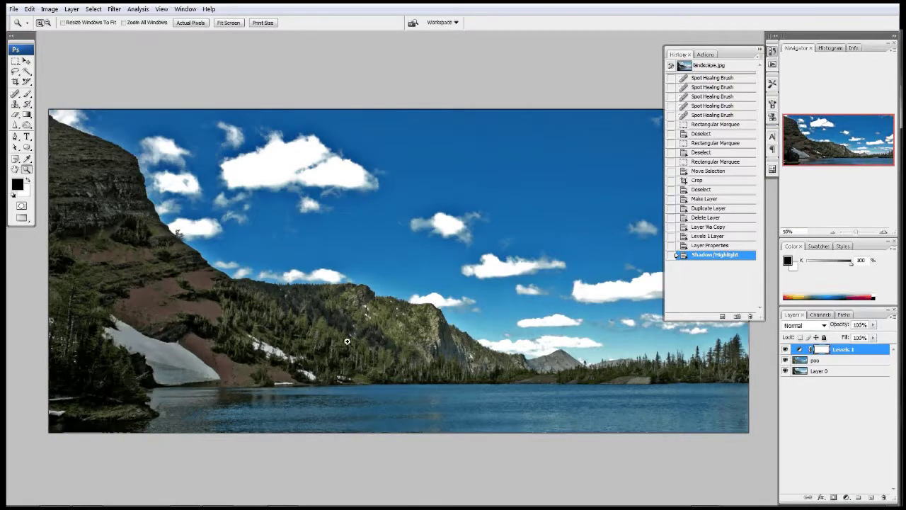
{"action": "left_click", "coordinate": [368, 337], "text": "alt"}
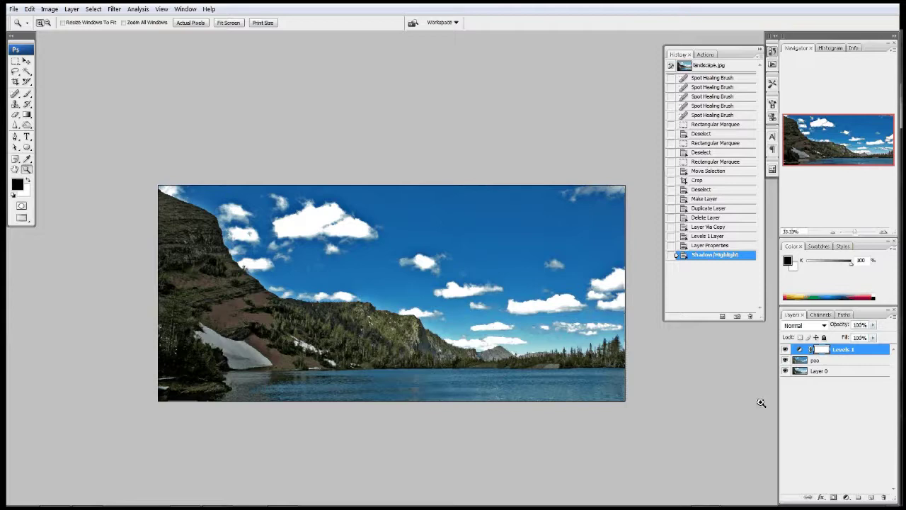
Apply another Shadow/Highlight adjustment to the poo layer with a shadows amount of 12%, comparing the preview off and on
{"action": "left_click", "coordinate": [827, 361]}
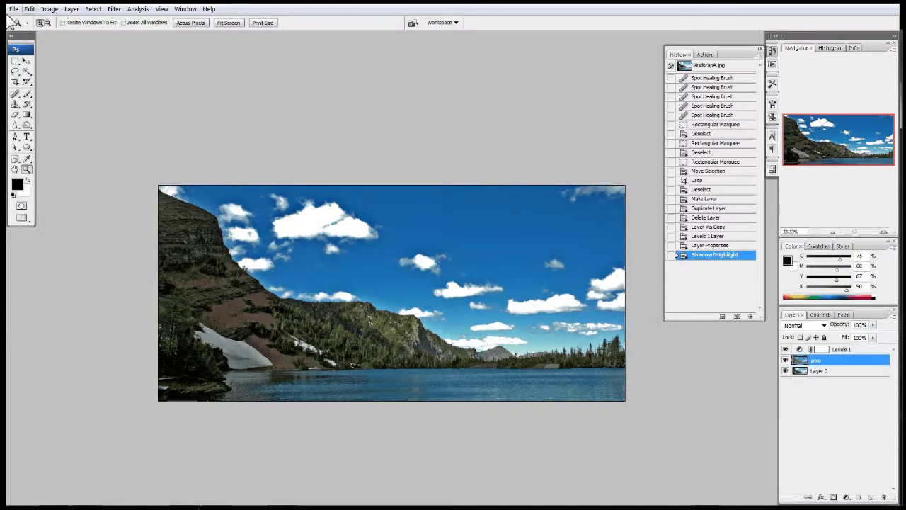
{"action": "left_click", "coordinate": [93, 8]}
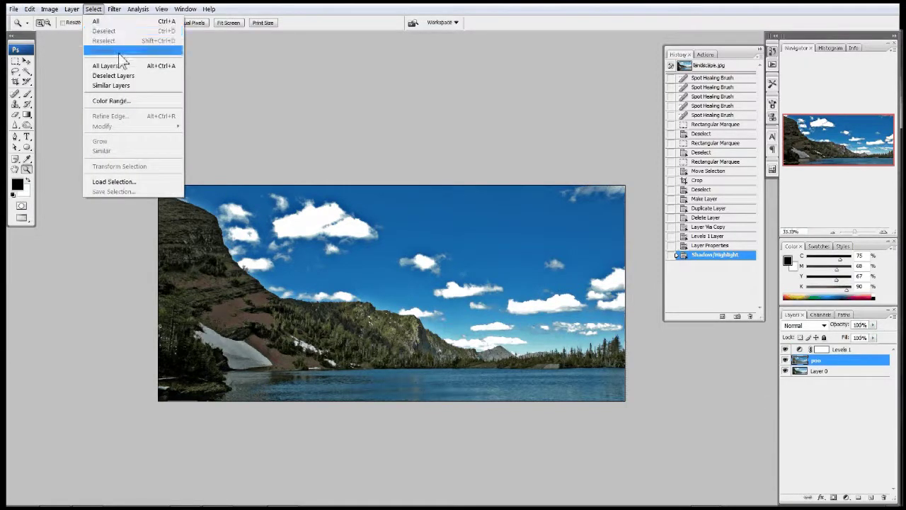
{"action": "mouse_move", "coordinate": [49, 8]}
{"action": "mouse_move", "coordinate": [64, 36]}
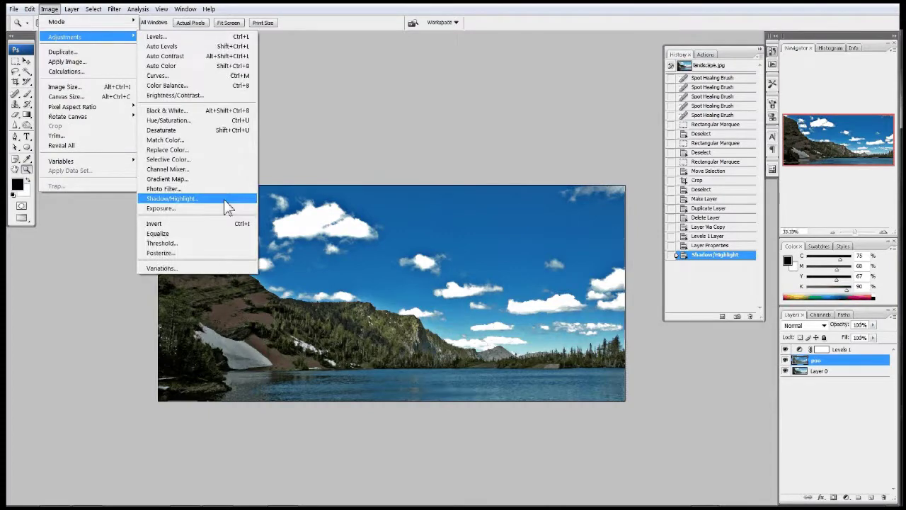
{"action": "left_click", "coordinate": [227, 206]}
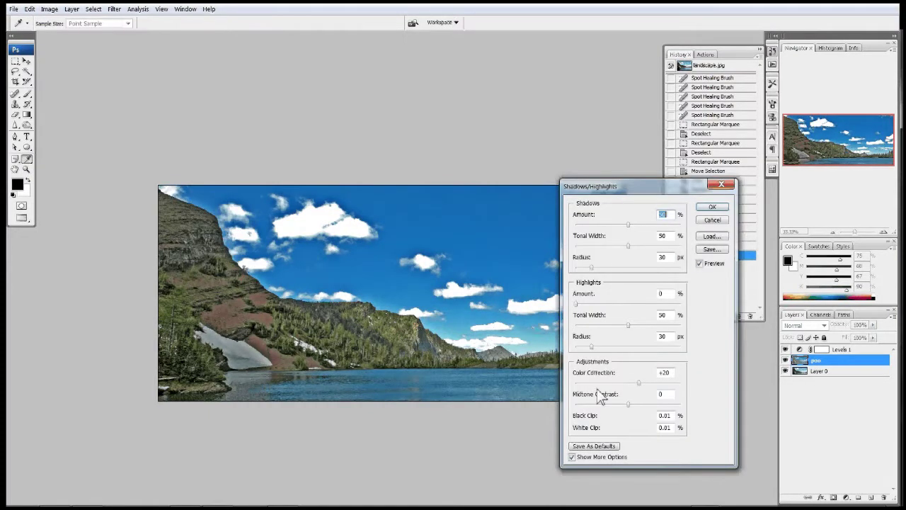
{"action": "left_click_drag", "start_coordinate": [607, 226], "coordinate": [585, 226]}
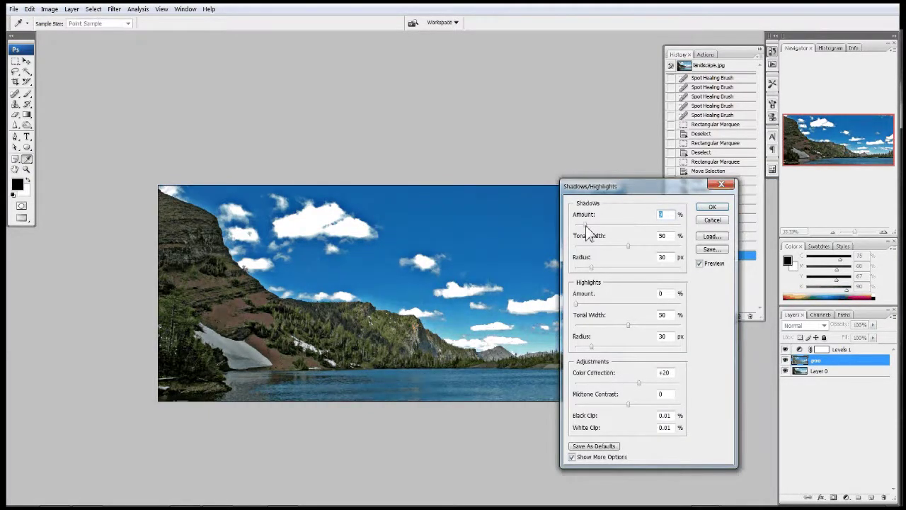
{"action": "left_click_drag", "start_coordinate": [577, 229], "coordinate": [585, 230]}
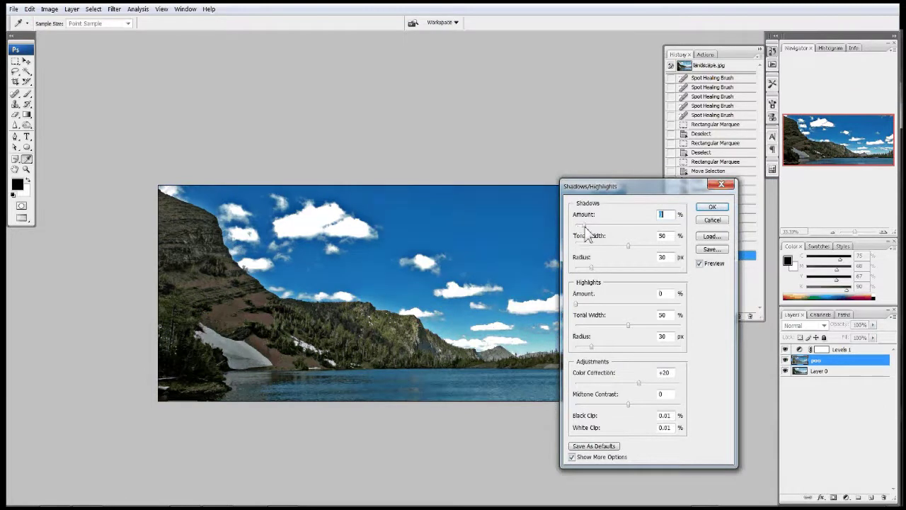
{"action": "left_click", "coordinate": [700, 264]}
{"action": "left_click", "coordinate": [700, 263]}
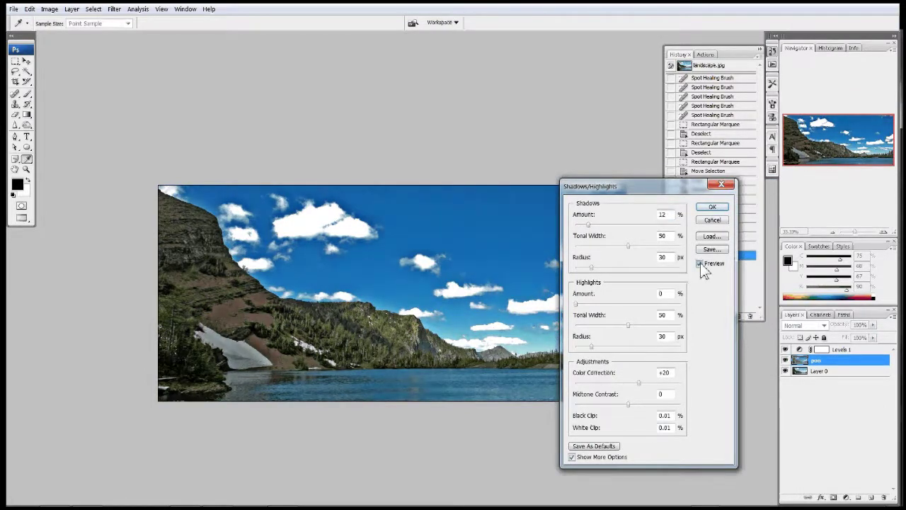
{"action": "left_click", "coordinate": [710, 209]}
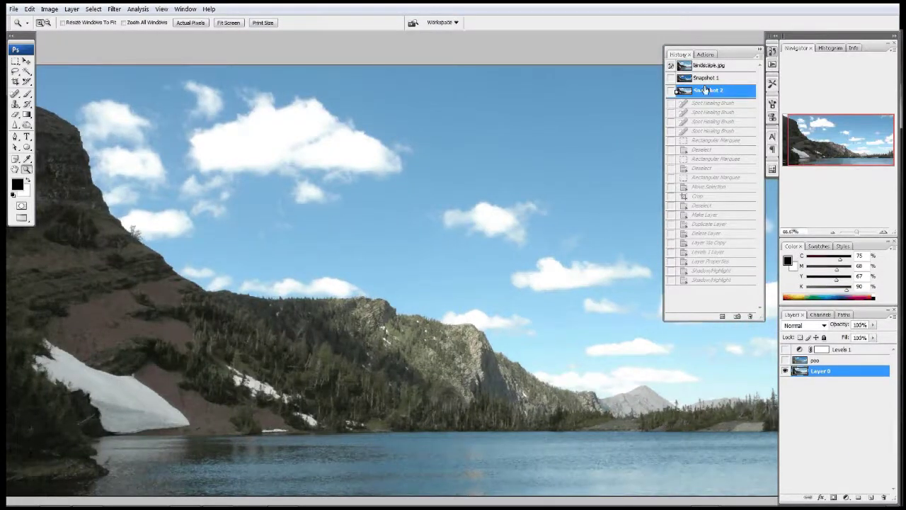
Compare Snapshot 2 with Snapshot 1 in the history and return the image to Snapshot 1
{"action": "left_click", "coordinate": [715, 80]}
{"action": "left_click", "coordinate": [720, 92]}
{"action": "left_click", "coordinate": [727, 92]}
{"action": "left_click", "coordinate": [742, 79]}
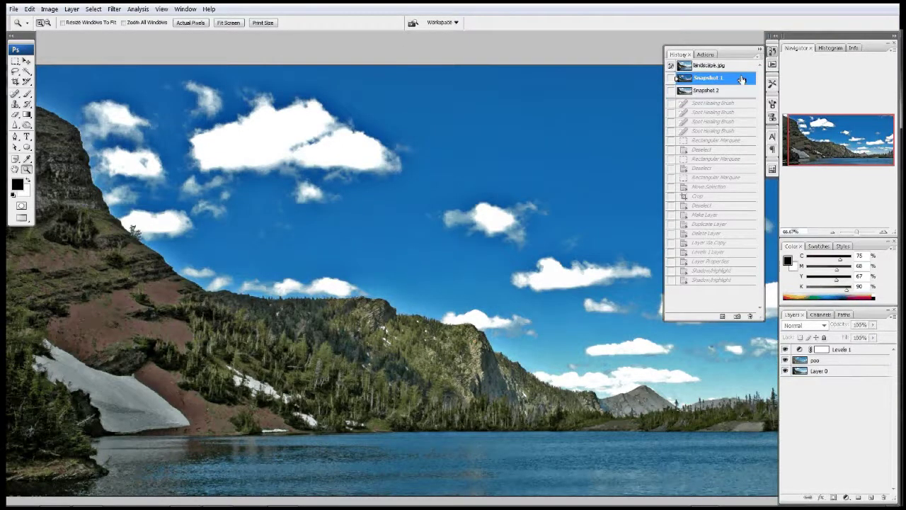
{"action": "left_click", "coordinate": [274, 271], "text": "alt"}
{"action": "left_click_drag", "start_coordinate": [397, 332], "coordinate": [383, 317]}
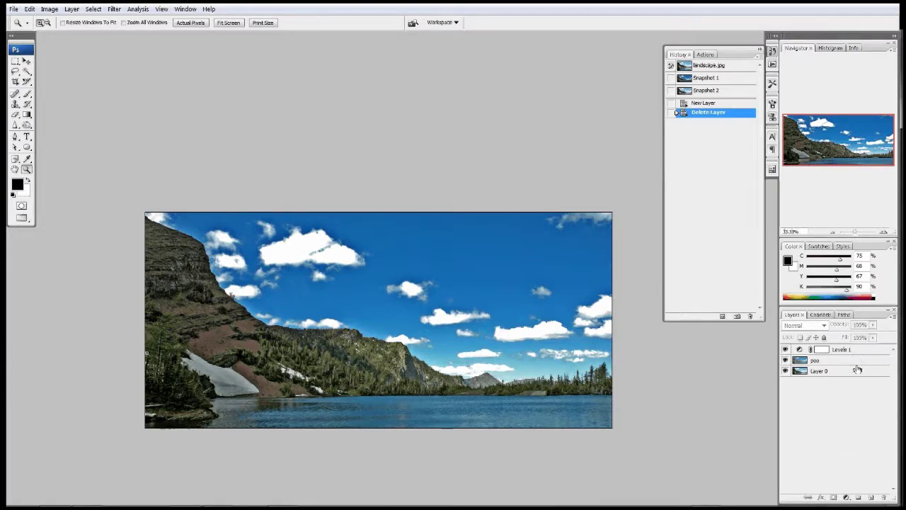
Merge all visible layers into one and duplicate the merged Levels 1 layer
{"action": "left_click", "coordinate": [894, 317]}
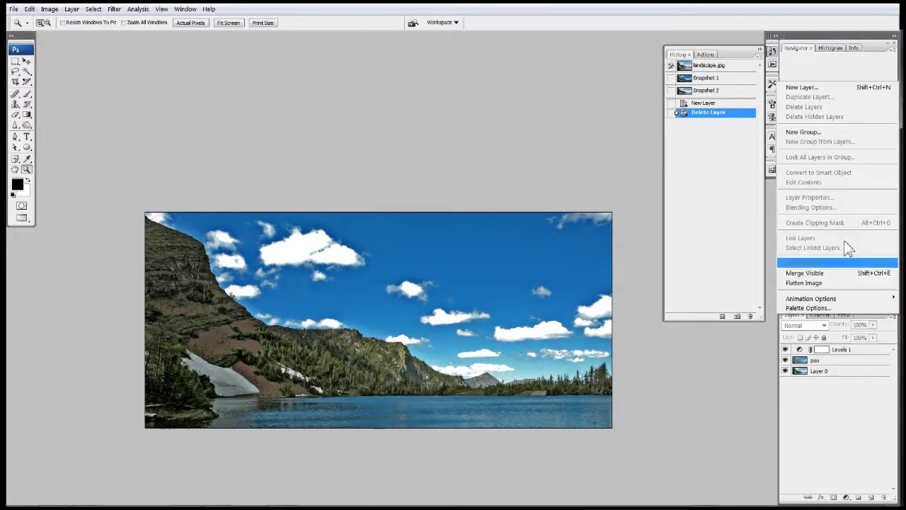
{"action": "left_click", "coordinate": [846, 274]}
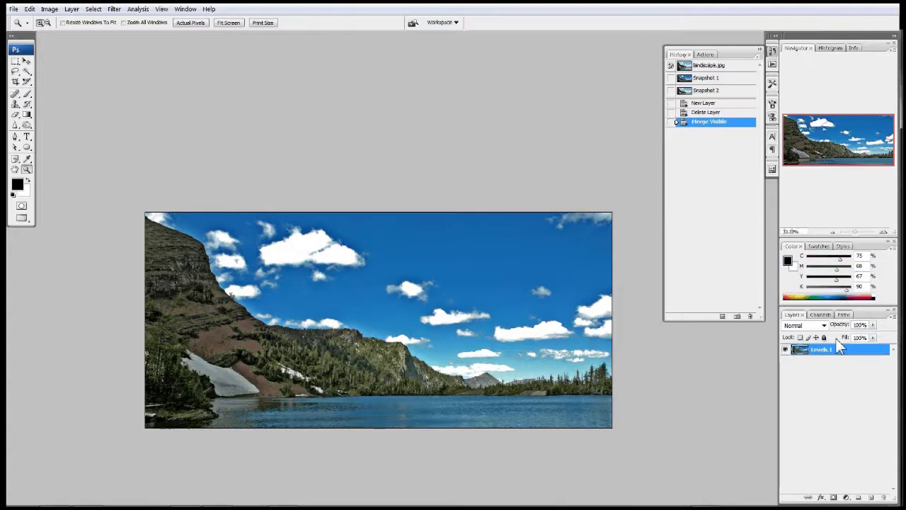
{"action": "key", "text": "ctrl+j"}
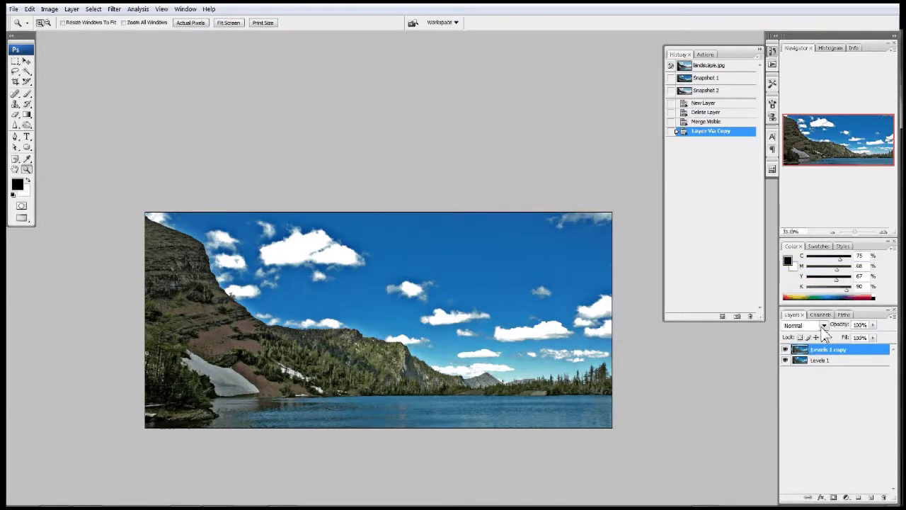
Set the Levels 1 copy layer's blending mode to Multiply and desaturate the layer
{"action": "left_click", "coordinate": [824, 326]}
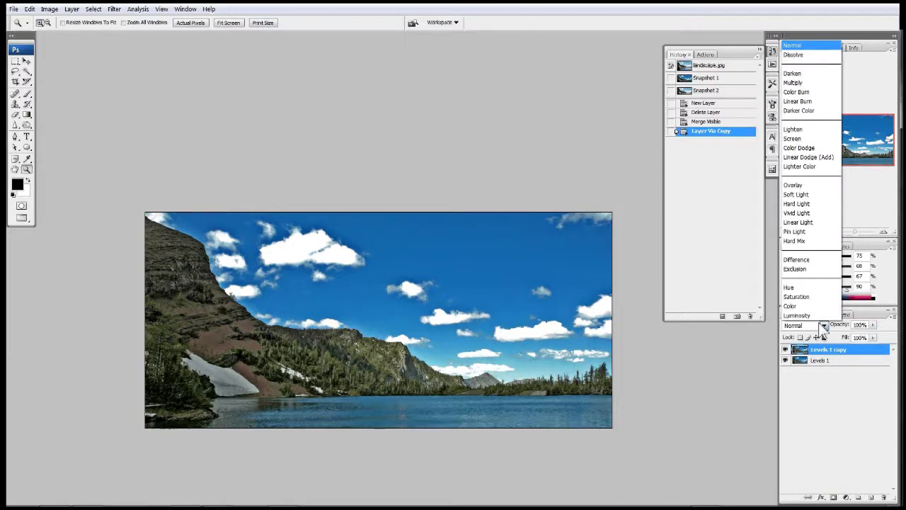
{"action": "left_click", "coordinate": [813, 84]}
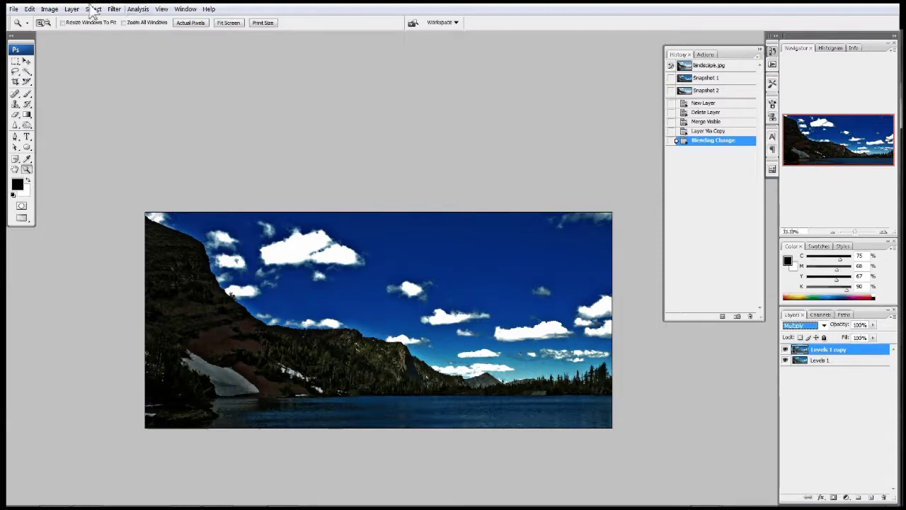
{"action": "left_click", "coordinate": [49, 9]}
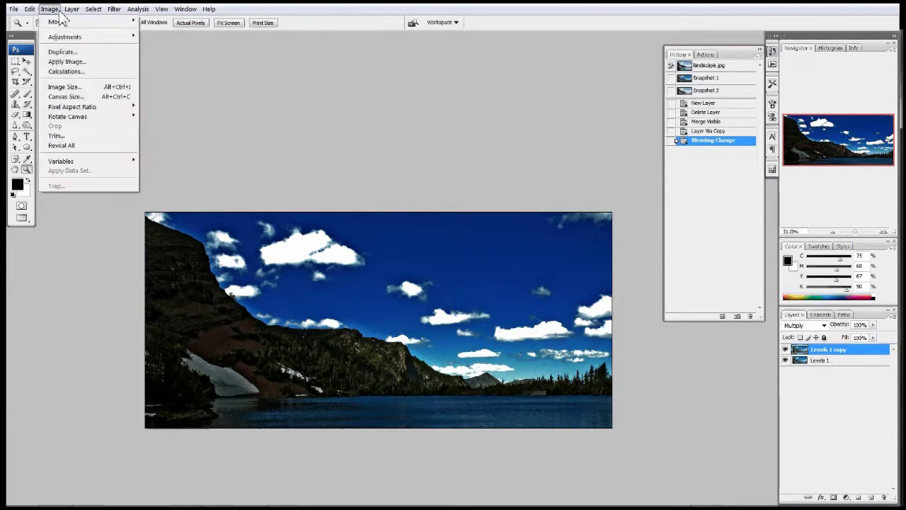
{"action": "mouse_move", "coordinate": [62, 40]}
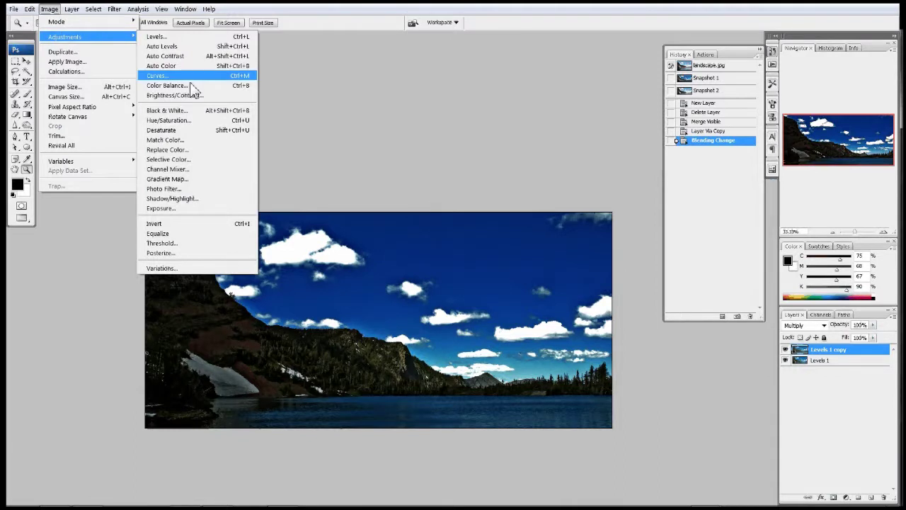
{"action": "left_click", "coordinate": [196, 132]}
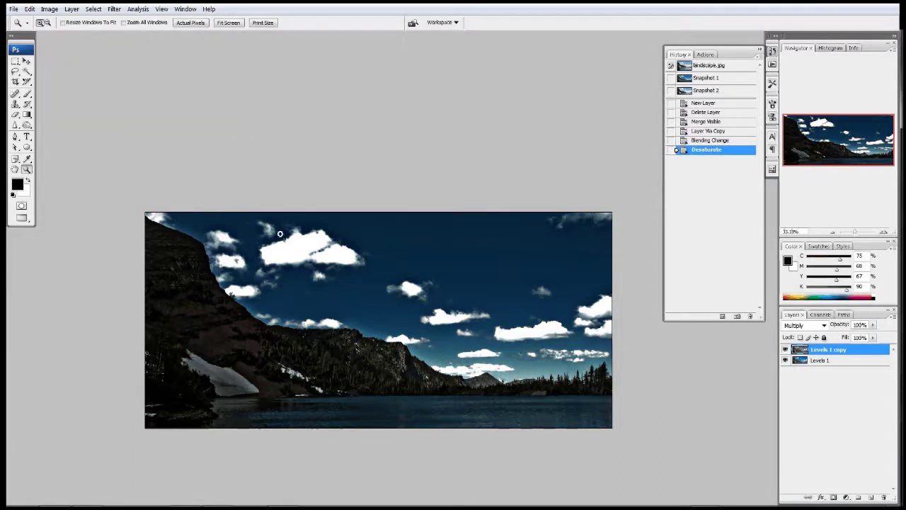
Try building an elliptical selection along the mountain ridge by adding and subtracting ellipses, and clear the selection
{"action": "left_click", "coordinate": [17, 63]}
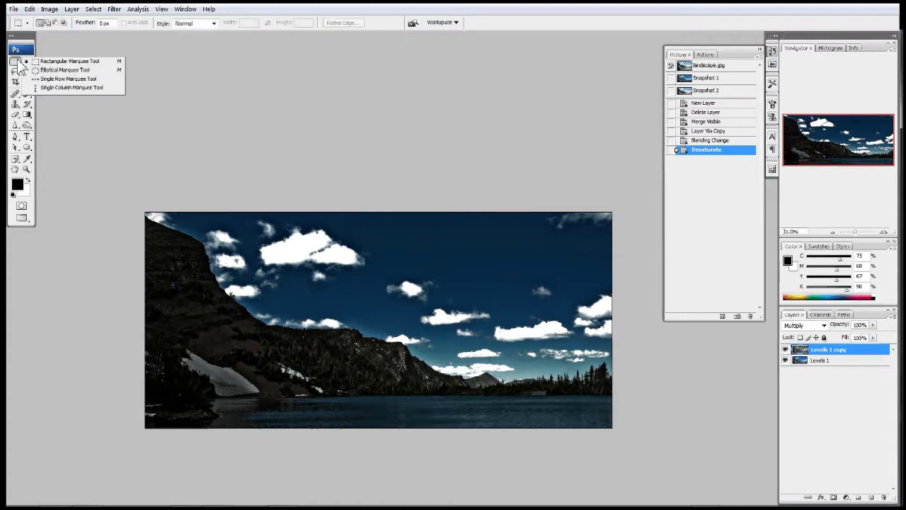
{"action": "left_click", "coordinate": [44, 70]}
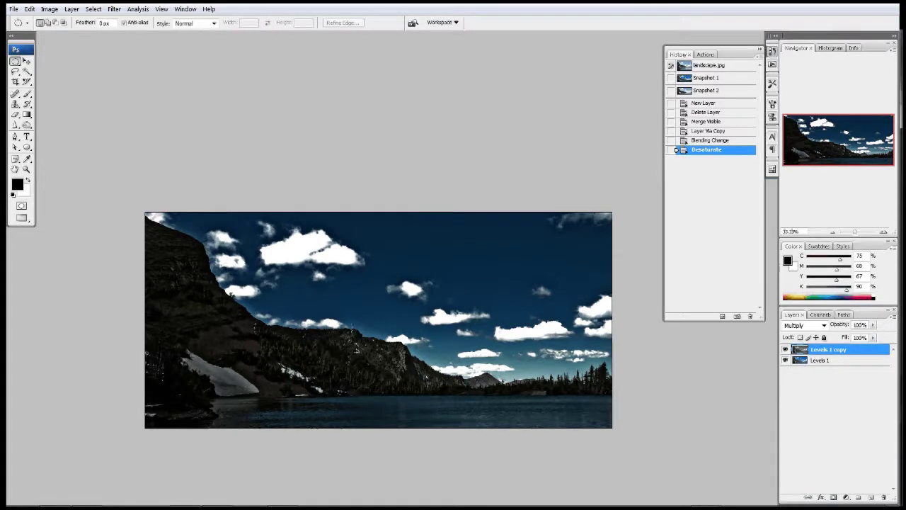
{"action": "left_click_drag", "start_coordinate": [255, 309], "coordinate": [415, 362]}
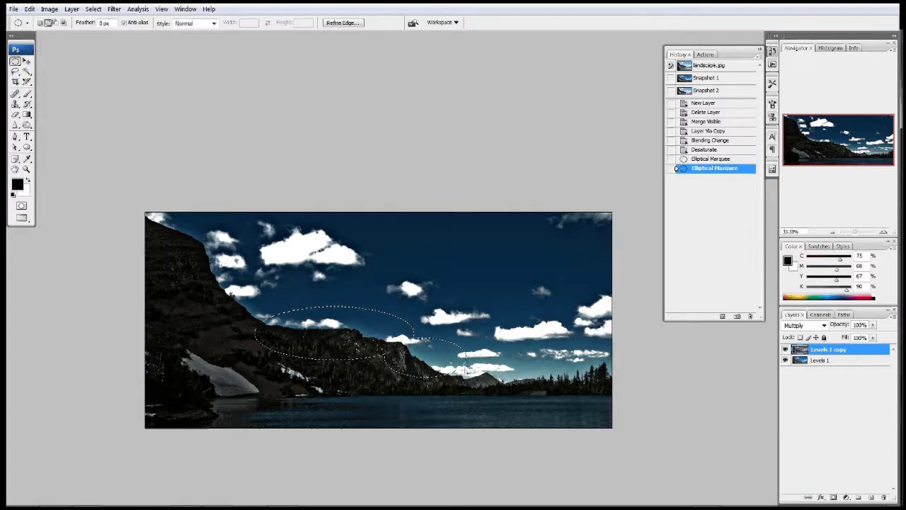
{"action": "left_click_drag", "start_coordinate": [384, 339], "coordinate": [512, 395]}
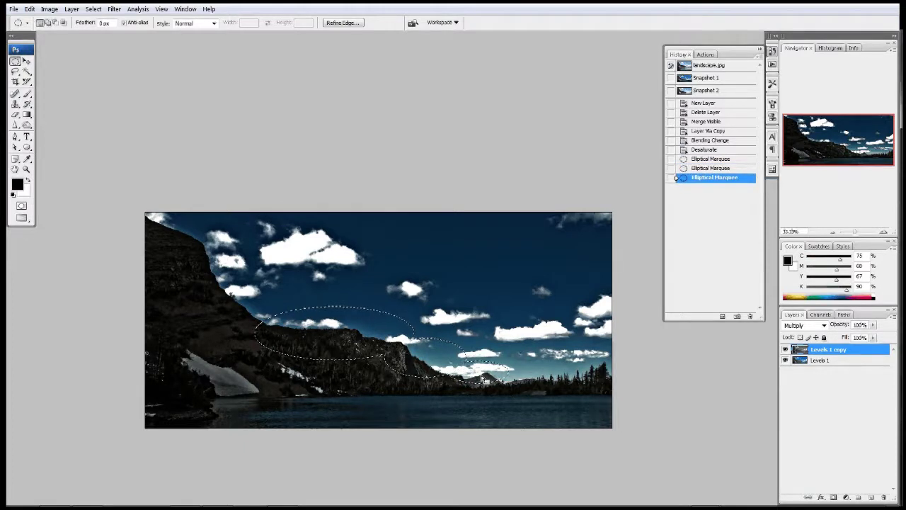
{"action": "left_click_drag", "start_coordinate": [257, 279], "coordinate": [326, 361]}
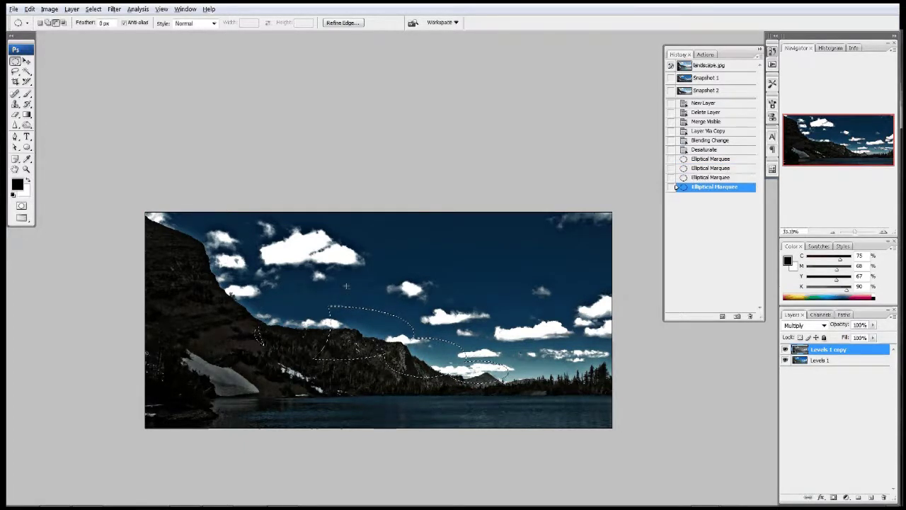
{"action": "left_click_drag", "start_coordinate": [346, 286], "coordinate": [423, 354]}
{"action": "left_click_drag", "start_coordinate": [447, 310], "coordinate": [504, 373]}
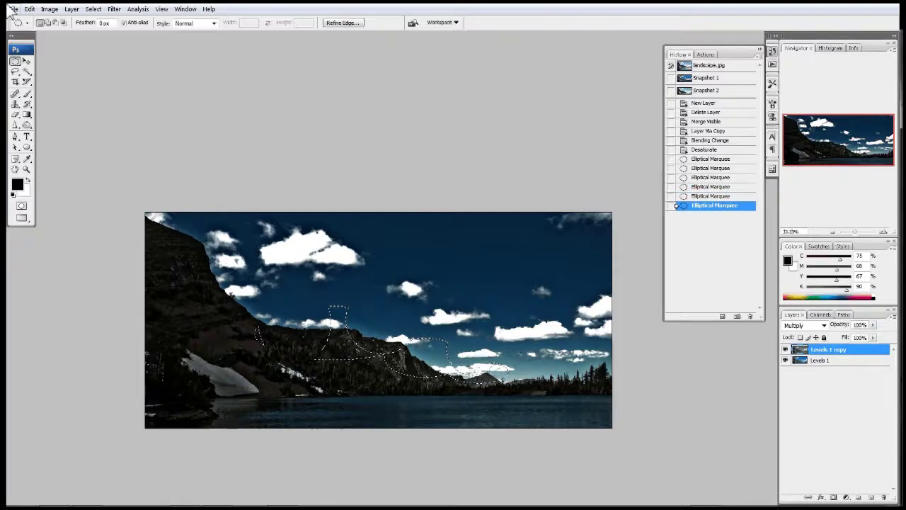
{"action": "left_click", "coordinate": [16, 72]}
{"action": "left_click", "coordinate": [330, 198]}
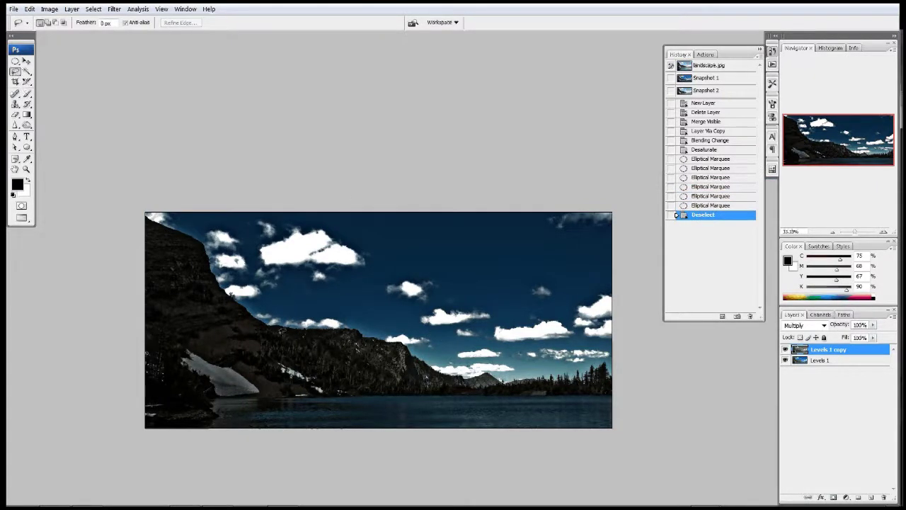
Lasso the mountain ridge and add small areas on the dark slope, beside the snow patch and at the trees on the far shore
{"action": "mouse_move", "coordinate": [276, 326]}
{"action": "left_mouse_down"}
{"action": "mouse_move", "coordinate": [364, 343]}
{"action": "mouse_move", "coordinate": [473, 383]}
{"action": "mouse_move", "coordinate": [522, 386]}
{"action": "mouse_move", "coordinate": [451, 361]}
{"action": "mouse_move", "coordinate": [404, 330]}
{"action": "mouse_move", "coordinate": [314, 309]}
{"action": "mouse_move", "coordinate": [269, 318]}
{"action": "left_mouse_up"}
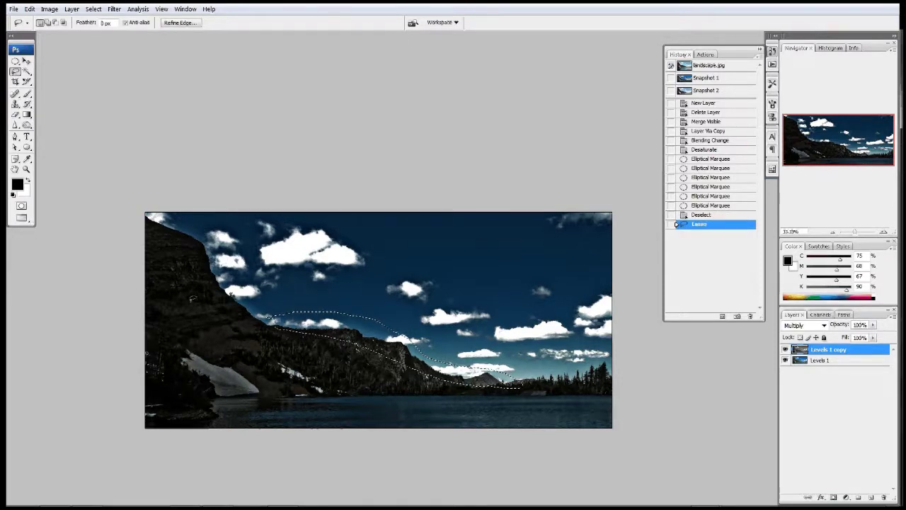
{"action": "mouse_move", "coordinate": [170, 354]}
{"action": "left_mouse_down"}
{"action": "mouse_move", "coordinate": [186, 328]}
{"action": "mouse_move", "coordinate": [173, 350]}
{"action": "left_mouse_up"}
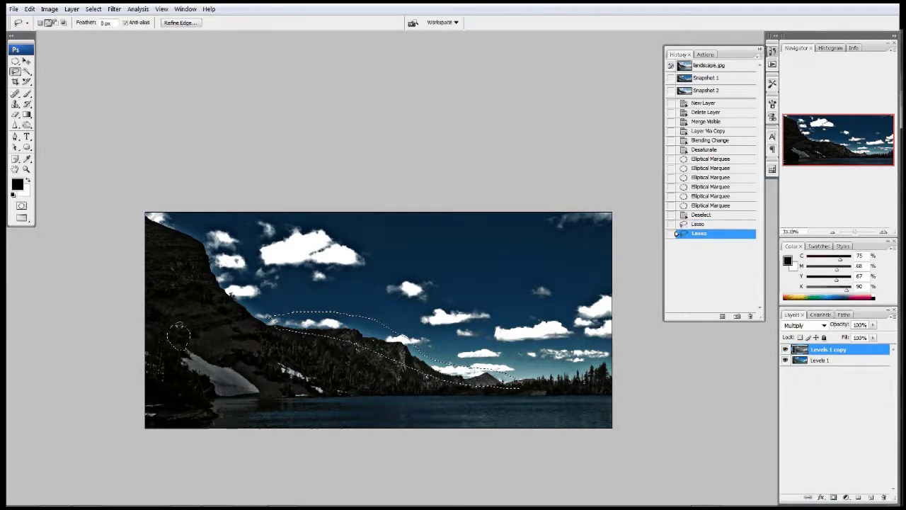
{"action": "mouse_move", "coordinate": [265, 358]}
{"action": "left_mouse_down"}
{"action": "mouse_move", "coordinate": [279, 375]}
{"action": "mouse_move", "coordinate": [266, 361]}
{"action": "left_mouse_up"}
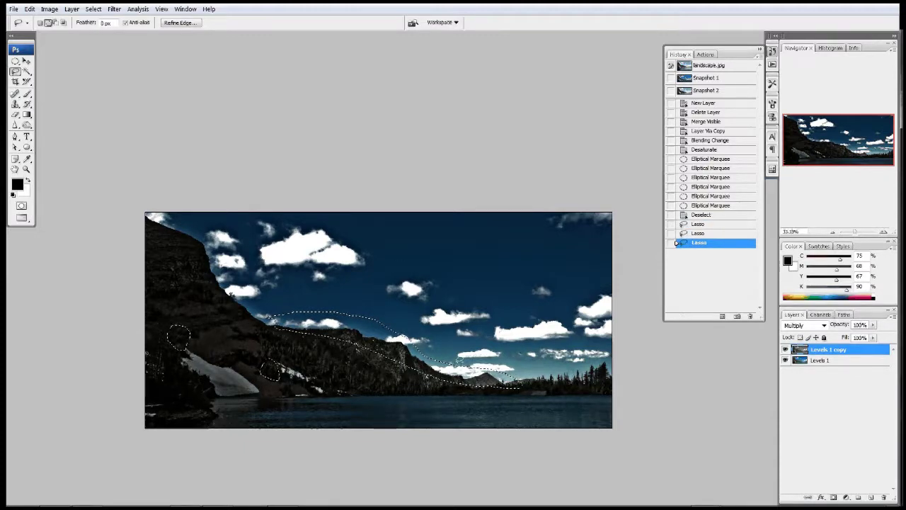
{"action": "left_click_drag", "start_coordinate": [592, 358], "coordinate": [595, 375]}
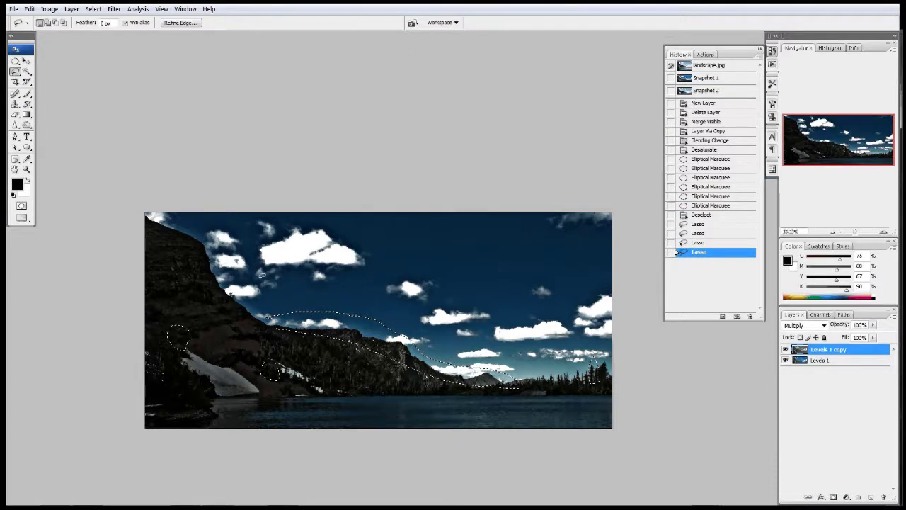
{"action": "right_click", "coordinate": [362, 330]}
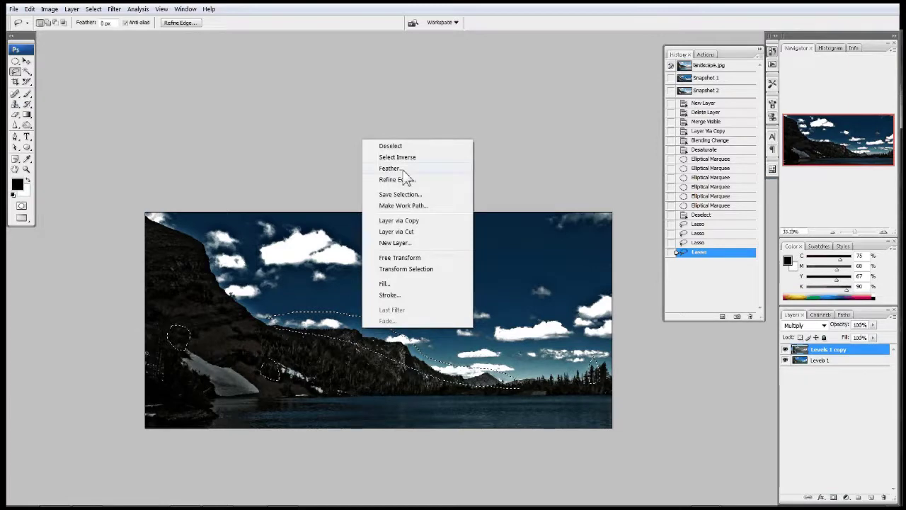
{"action": "left_click", "coordinate": [345, 274]}
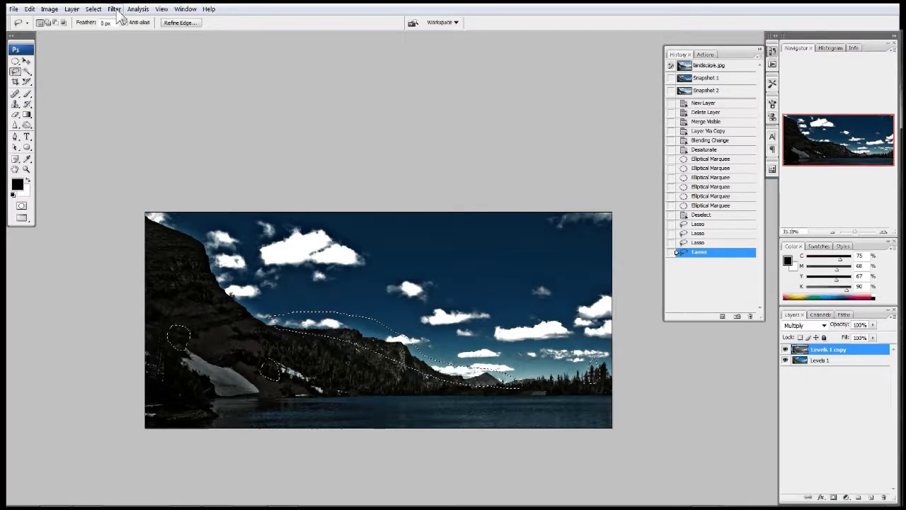
{"action": "left_click", "coordinate": [93, 10]}
{"action": "mouse_move", "coordinate": [126, 130]}
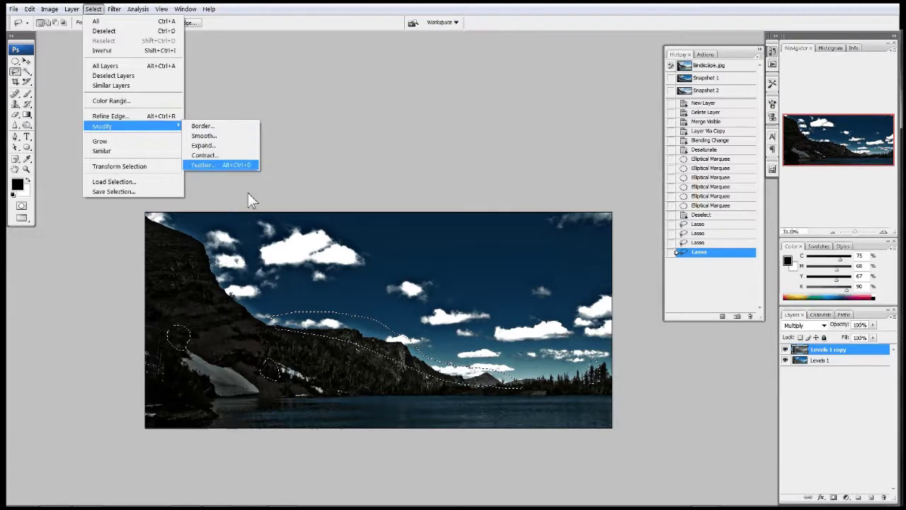
{"action": "left_click", "coordinate": [359, 339]}
{"action": "right_click", "coordinate": [360, 342]}
{"action": "left_click", "coordinate": [341, 330]}
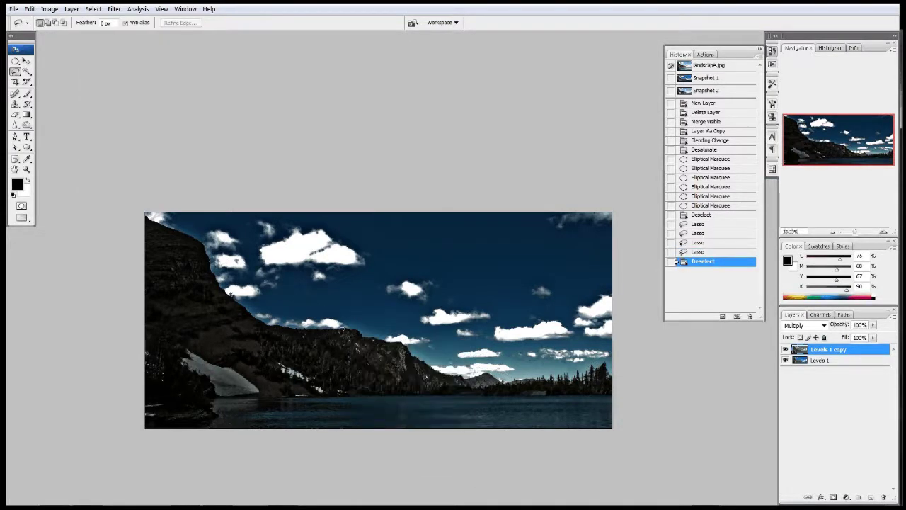
{"action": "left_click", "coordinate": [100, 10]}
{"action": "left_click", "coordinate": [126, 37]}
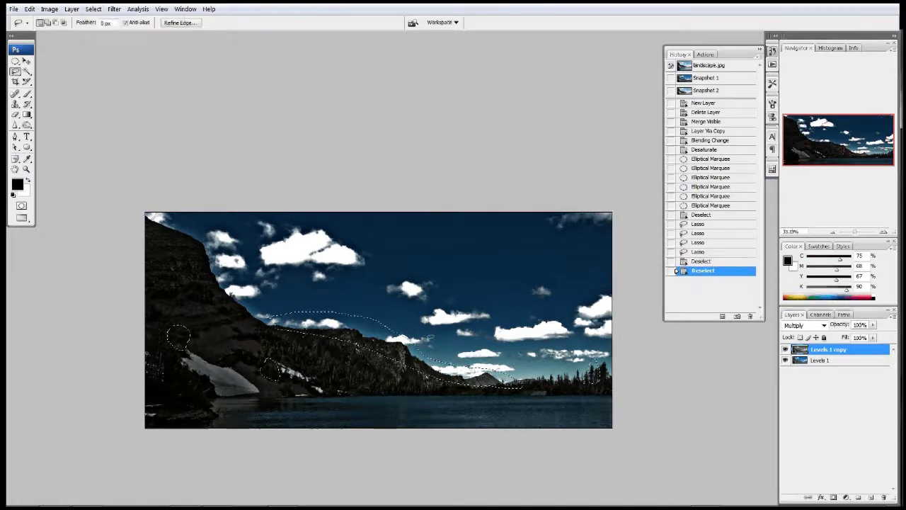
Feather the lasso selection by 150 pixels and delete its contents from the Levels 1 copy layer
{"action": "right_click", "coordinate": [395, 345]}
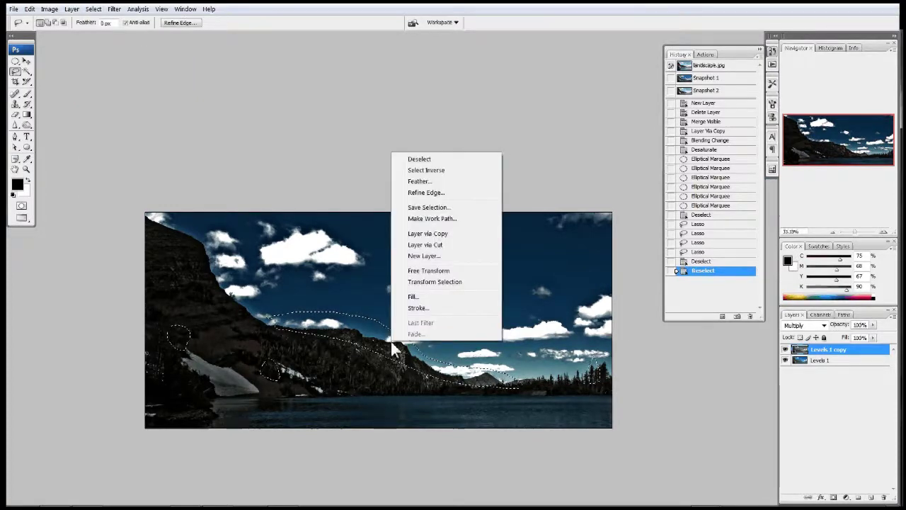
{"action": "left_click", "coordinate": [434, 182]}
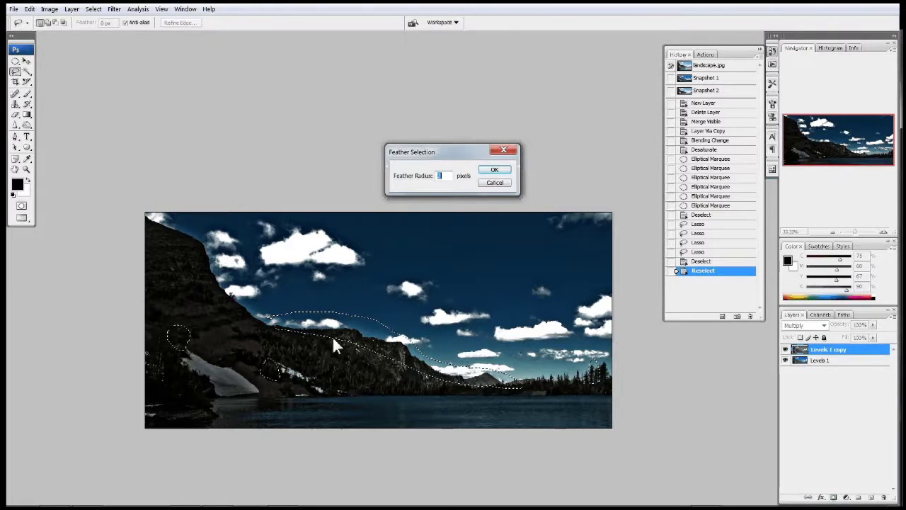
{"action": "type", "text": "8"}
{"action": "double_click", "coordinate": [440, 175]}
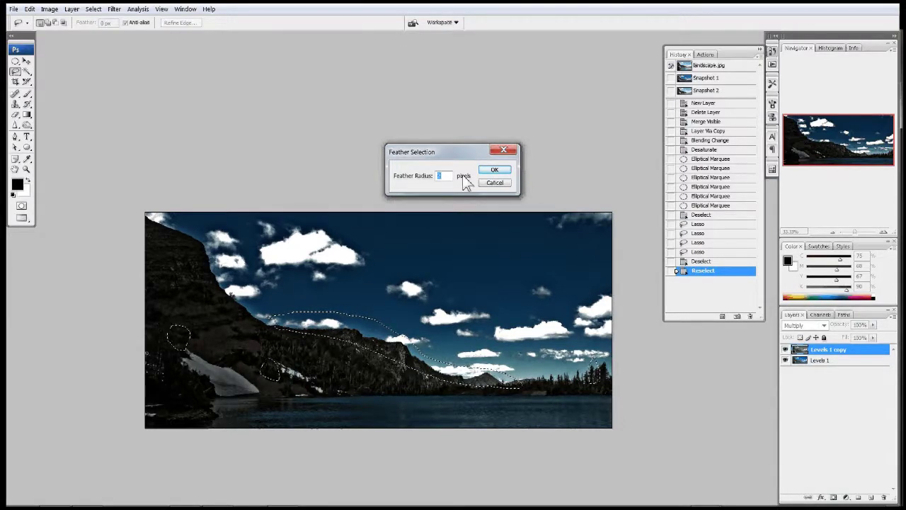
{"action": "type", "text": "150"}
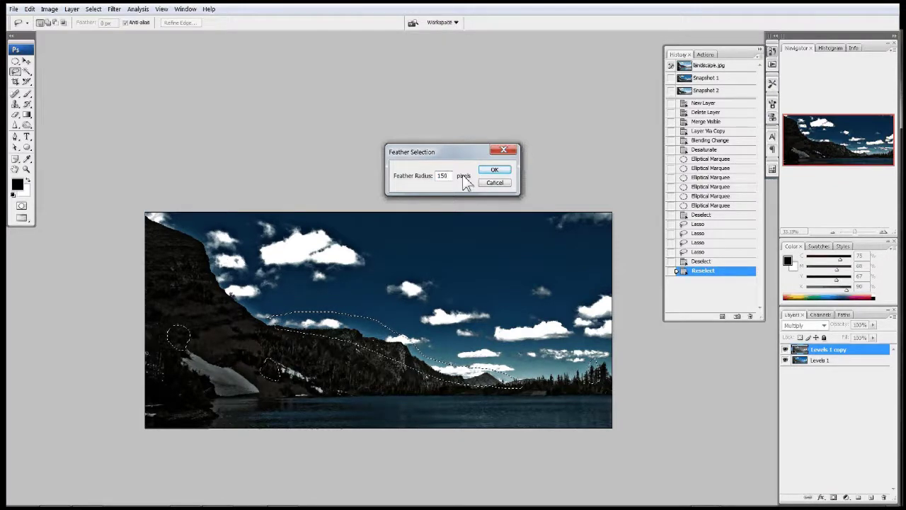
{"action": "left_click", "coordinate": [498, 173]}
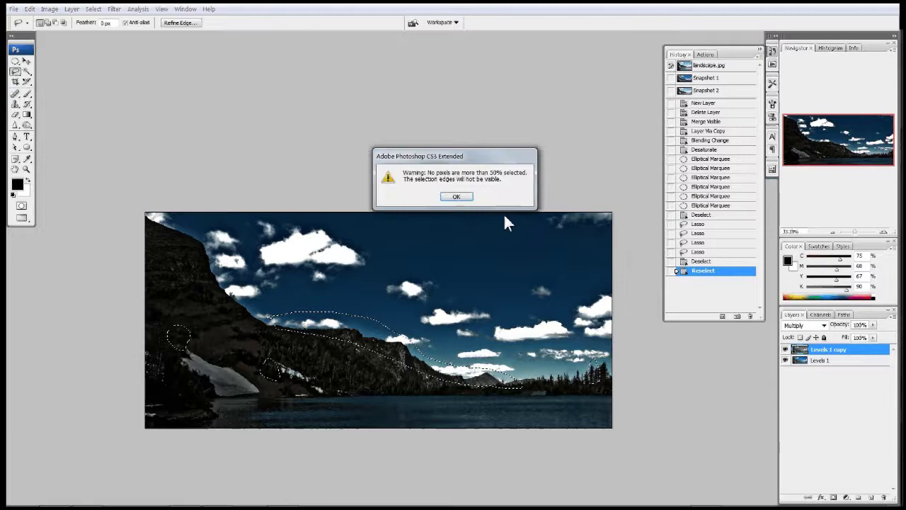
{"action": "left_click", "coordinate": [457, 197]}
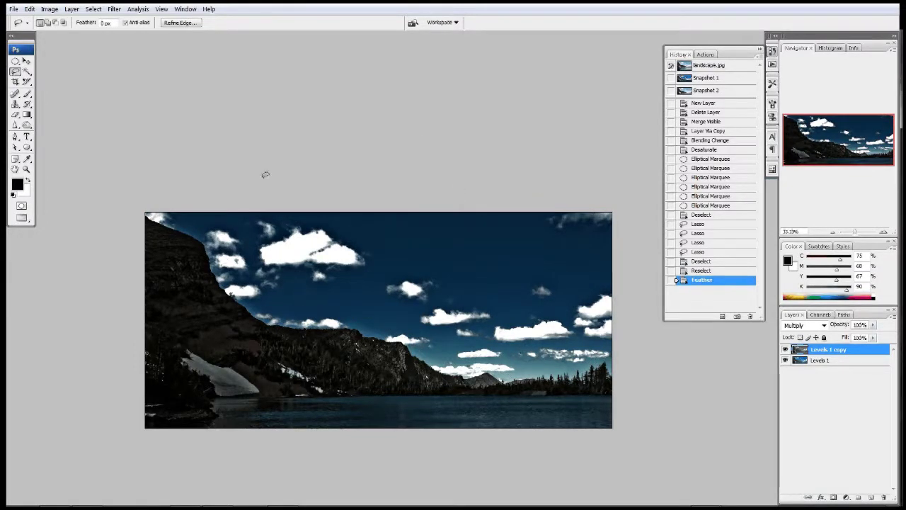
{"action": "key", "text": "Delete"}
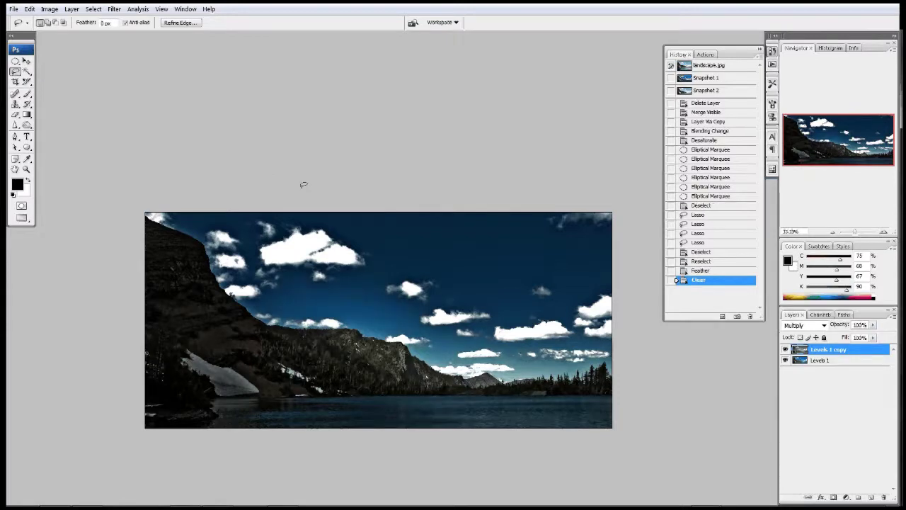
{"action": "left_click", "coordinate": [27, 169]}
{"action": "left_click_drag", "start_coordinate": [193, 251], "coordinate": [431, 388]}
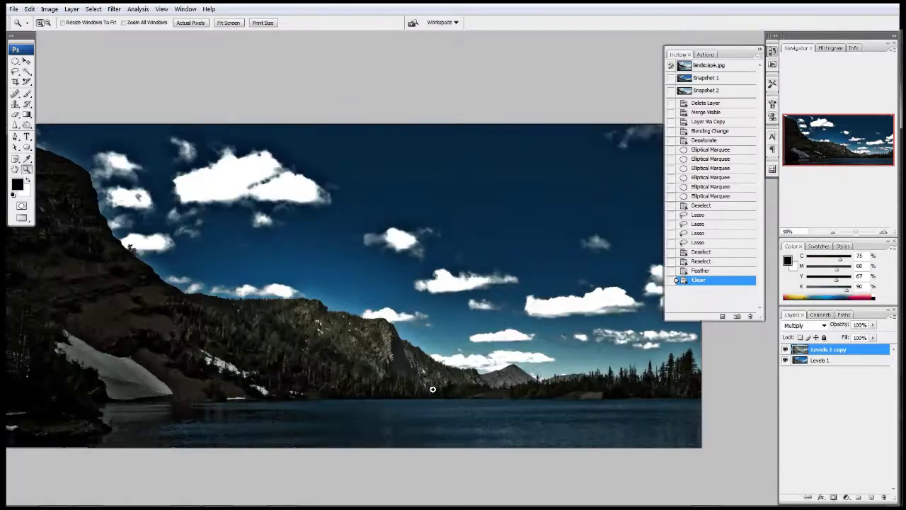
Undo the 150-pixel feather and the deletion, and try deleting the unfeathered selection's contents before undoing that too
{"action": "key", "text": "ctrl+alt+z"}
{"action": "key", "text": "ctrl+alt+z"}
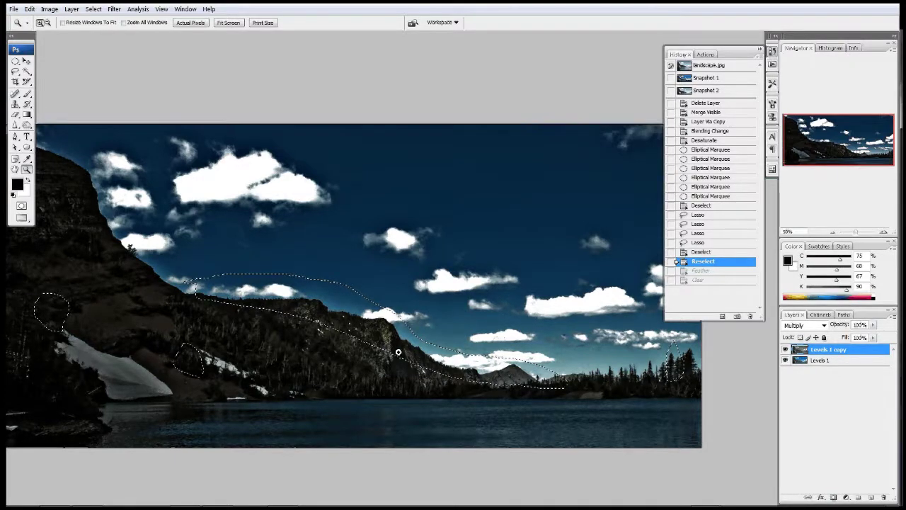
{"action": "key", "text": "ctrl+shift+z"}
{"action": "key", "text": "ctrl+shift+z"}
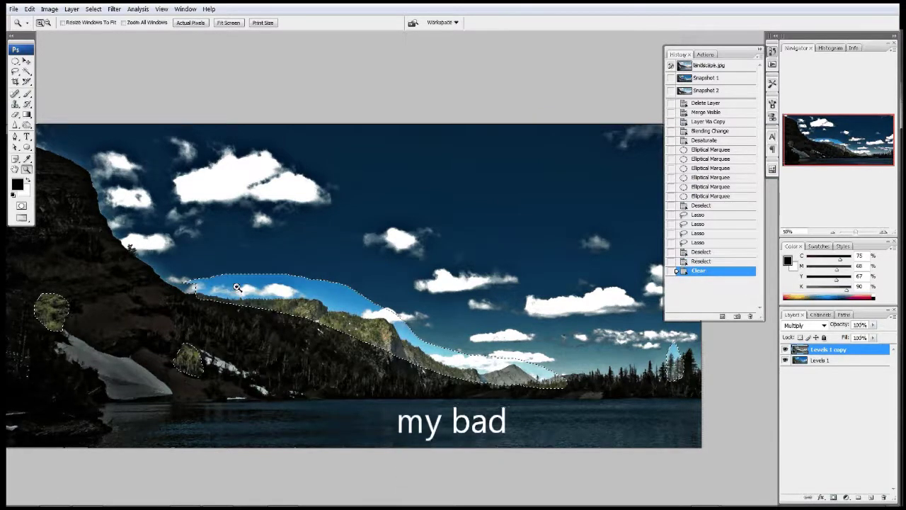
{"action": "key", "text": "ctrl+z"}
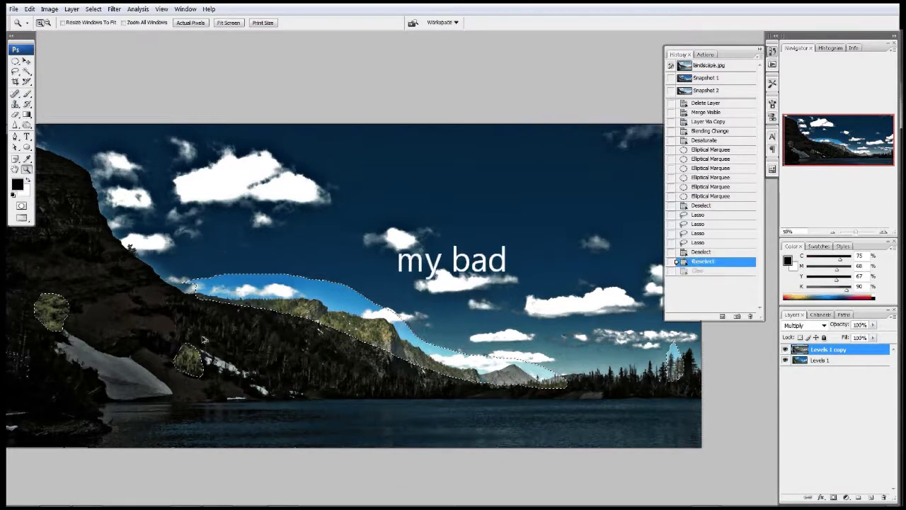
Feather the lasso selection by 100 pixels and delete its contents from the Levels 1 copy layer, leaving nothing selected
{"action": "right_click", "coordinate": [299, 306]}
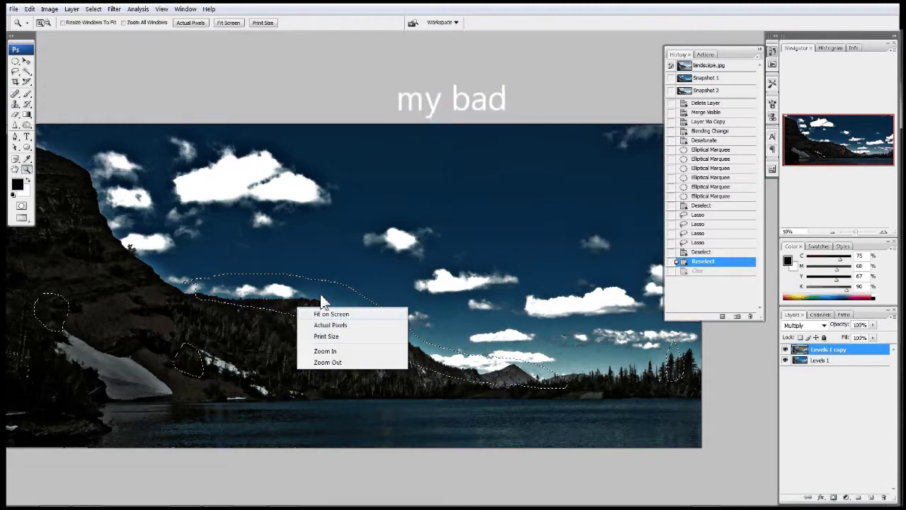
{"action": "left_click", "coordinate": [281, 304]}
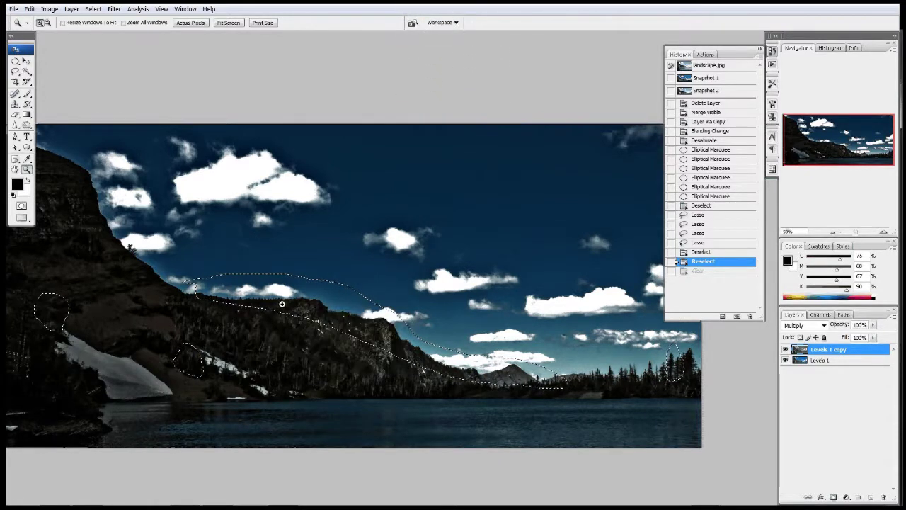
{"action": "right_click", "coordinate": [281, 301]}
{"action": "left_click", "coordinate": [26, 62]}
{"action": "key", "text": "l"}
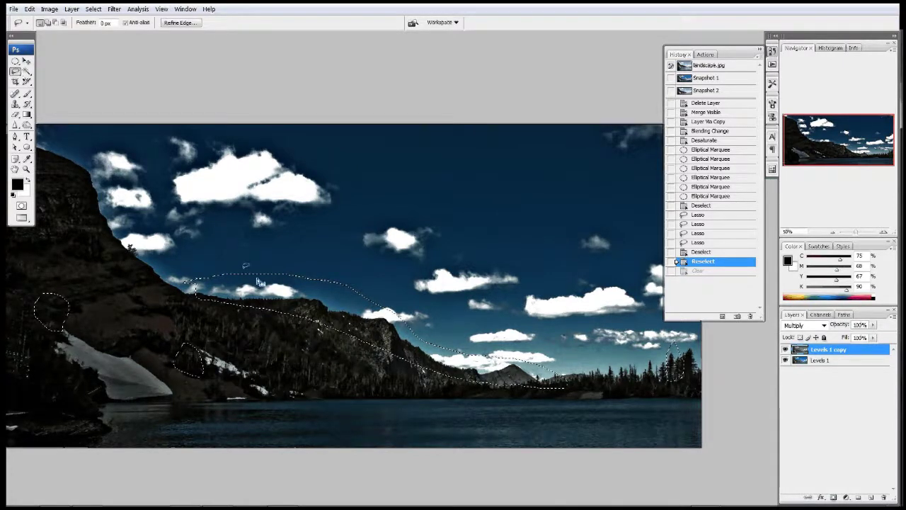
{"action": "right_click", "coordinate": [293, 292]}
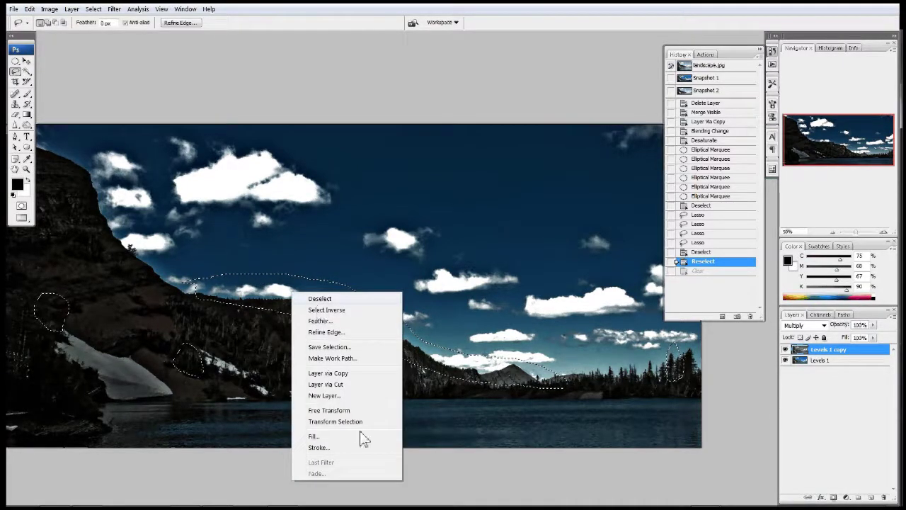
{"action": "left_click", "coordinate": [332, 322]}
{"action": "type", "text": "150"}
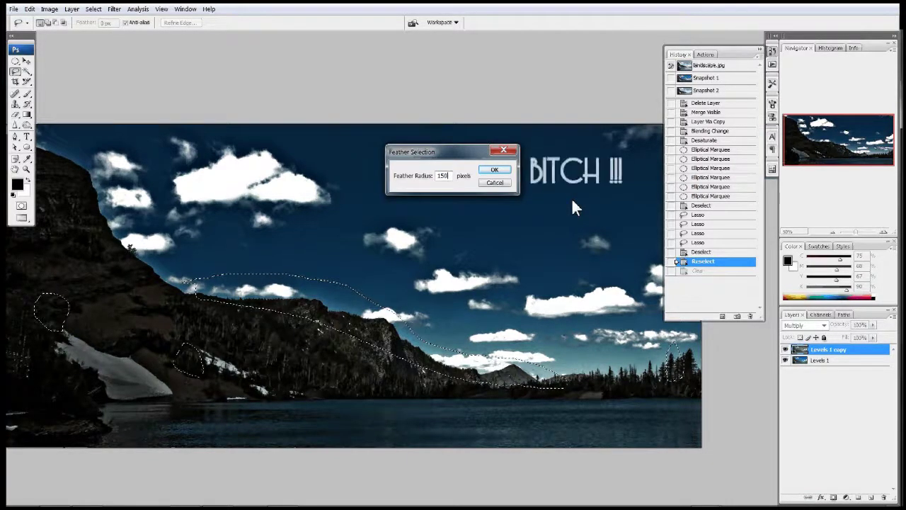
{"action": "key", "text": "BackSpace"}
{"action": "key", "text": "BackSpace"}
{"action": "type", "text": "00"}
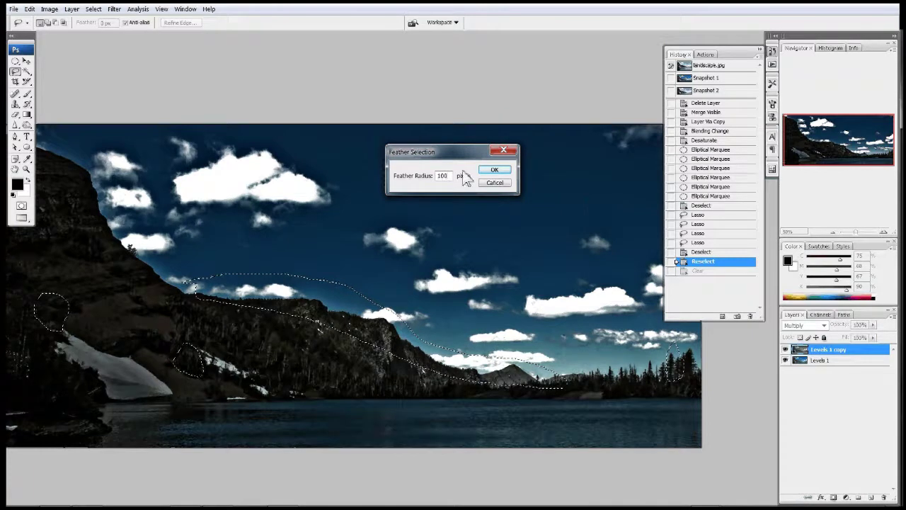
{"action": "left_click", "coordinate": [496, 171]}
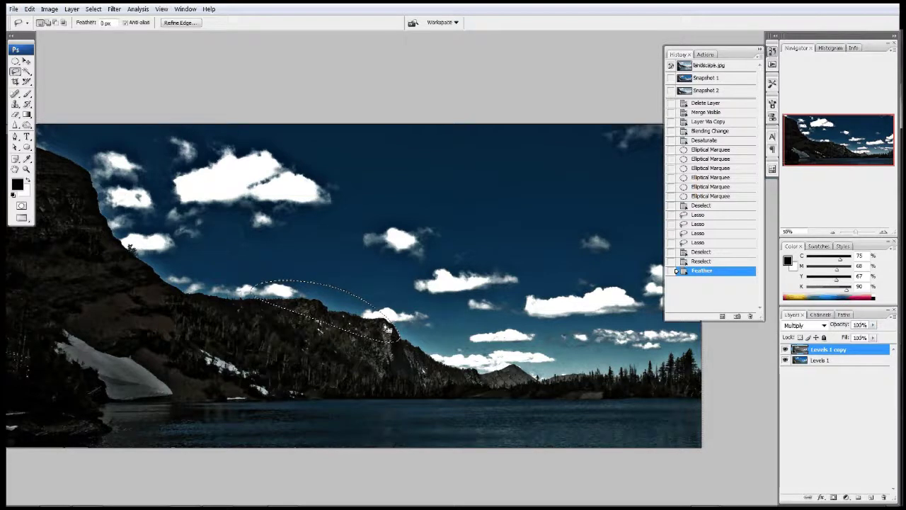
{"action": "key", "text": "Delete"}
{"action": "key", "text": "ctrl+d"}
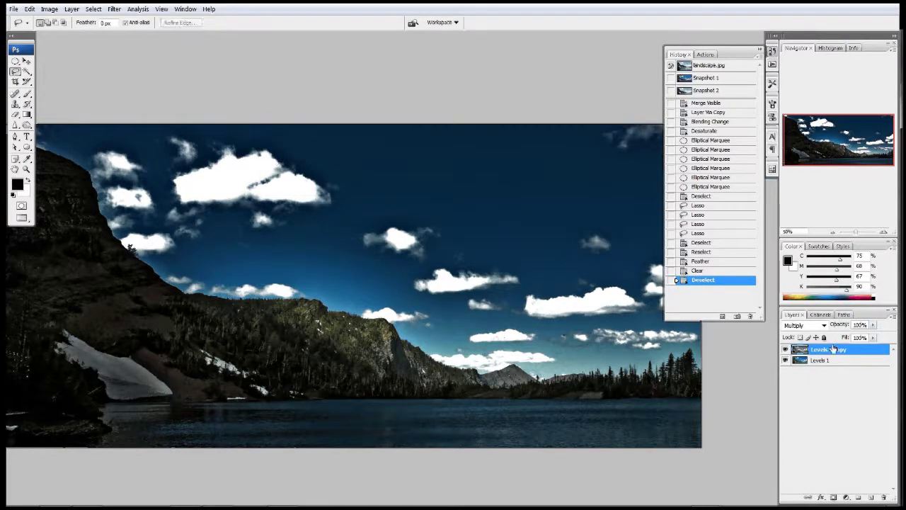
Lower the Levels 1 copy layer's opacity to 31% and compare the zoomed-out image with the layer hidden and shown
{"action": "left_click", "coordinate": [873, 325]}
{"action": "mouse_move", "coordinate": [844, 337]}
{"action": "left_mouse_down"}
{"action": "mouse_move", "coordinate": [860, 335]}
{"action": "mouse_move", "coordinate": [840, 337]}
{"action": "left_mouse_up"}
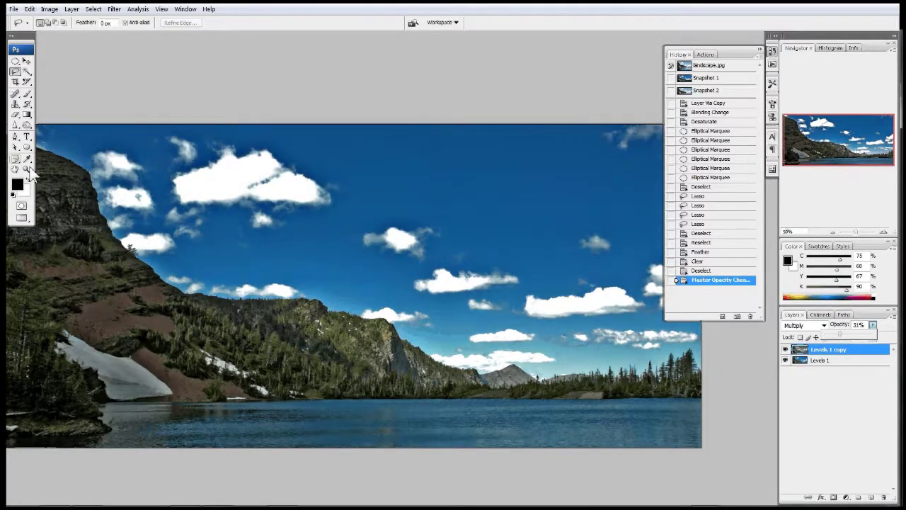
{"action": "left_click", "coordinate": [29, 171]}
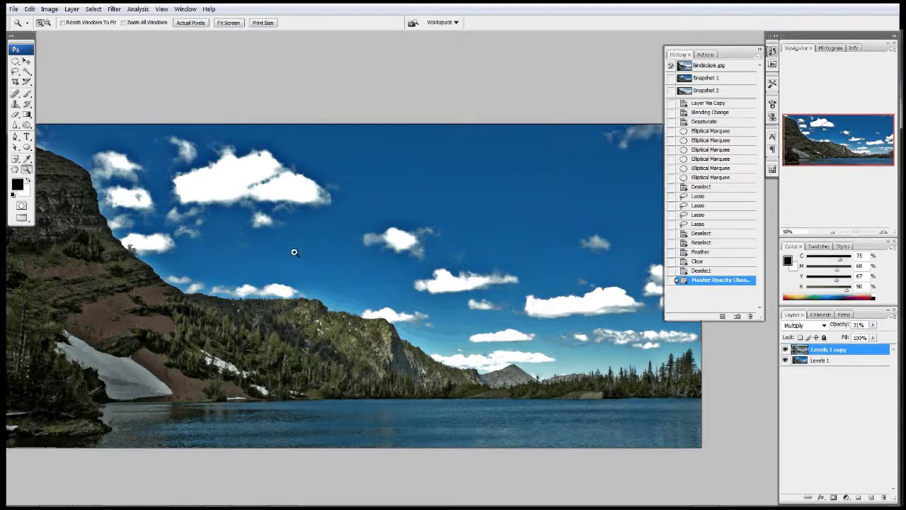
{"action": "left_click", "coordinate": [373, 323], "text": "alt"}
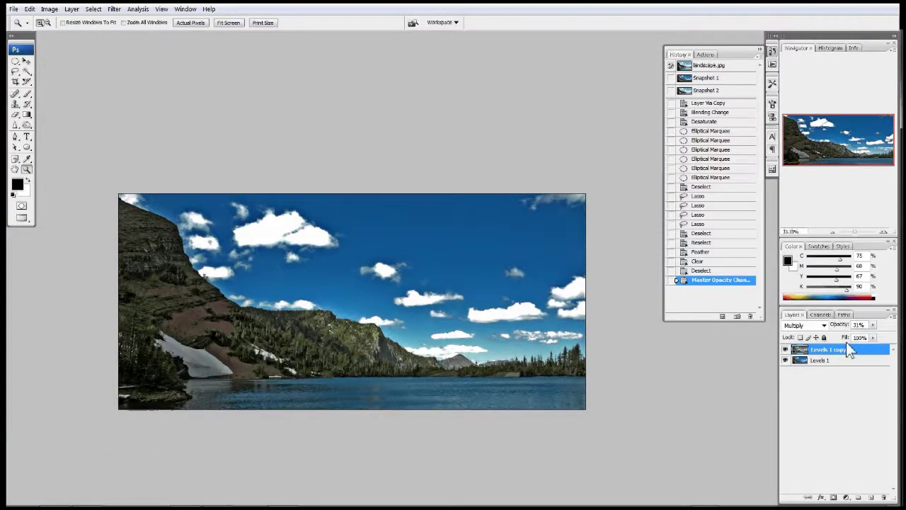
{"action": "left_click", "coordinate": [785, 351]}
{"action": "left_click", "coordinate": [786, 351]}
{"action": "left_click", "coordinate": [785, 350]}
{"action": "left_click", "coordinate": [786, 351]}
Try 41% opacity on the Levels 1 copy layer, compare with the layer hidden, and settle on 35% opacity
{"action": "left_click", "coordinate": [873, 324]}
{"action": "left_click", "coordinate": [863, 334]}
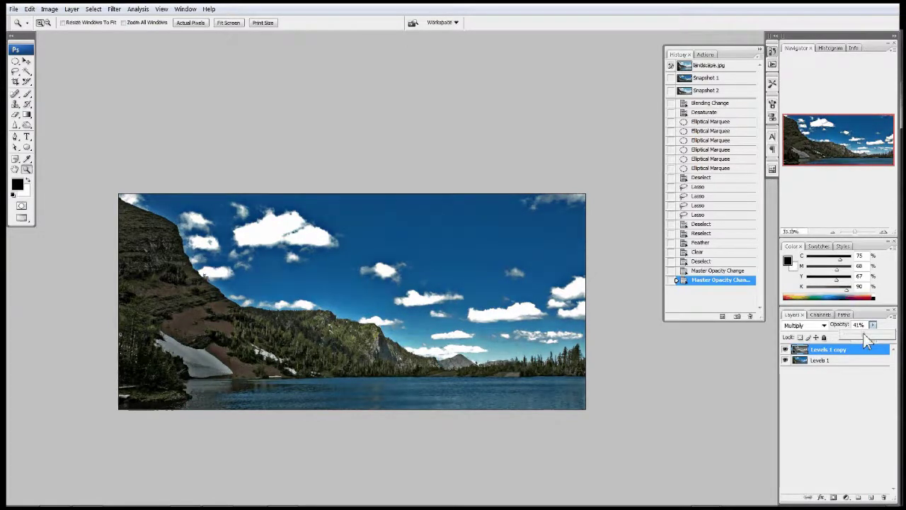
{"action": "left_click", "coordinate": [786, 351]}
{"action": "left_click", "coordinate": [786, 351]}
{"action": "left_click", "coordinate": [873, 324]}
{"action": "left_click", "coordinate": [785, 352]}
{"action": "left_click", "coordinate": [785, 350]}
{"action": "left_click", "coordinate": [786, 351]}
{"action": "left_click_drag", "start_coordinate": [873, 324], "coordinate": [861, 335]}
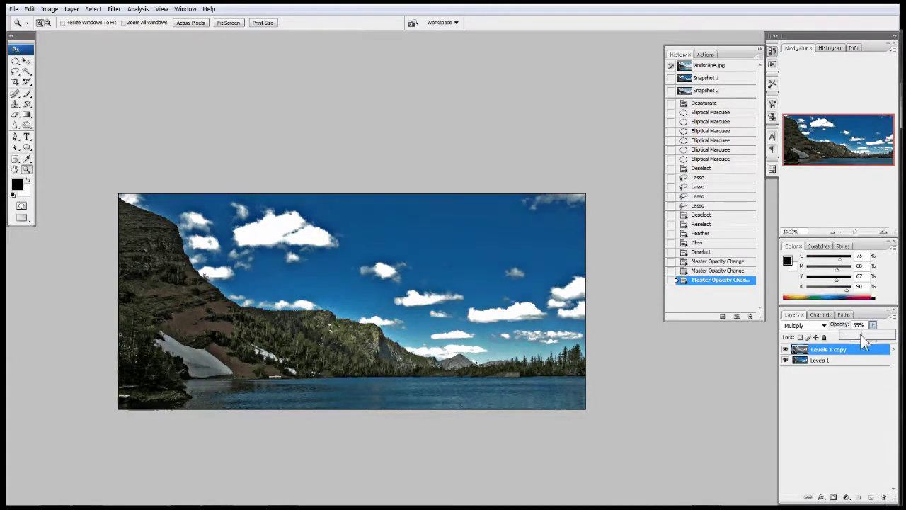
{"action": "left_click", "coordinate": [860, 378]}
Duplicate the Levels 1 layer, move the duplicate to the top of the stack, and set its blend mode to Multiply
{"action": "left_click", "coordinate": [861, 362]}
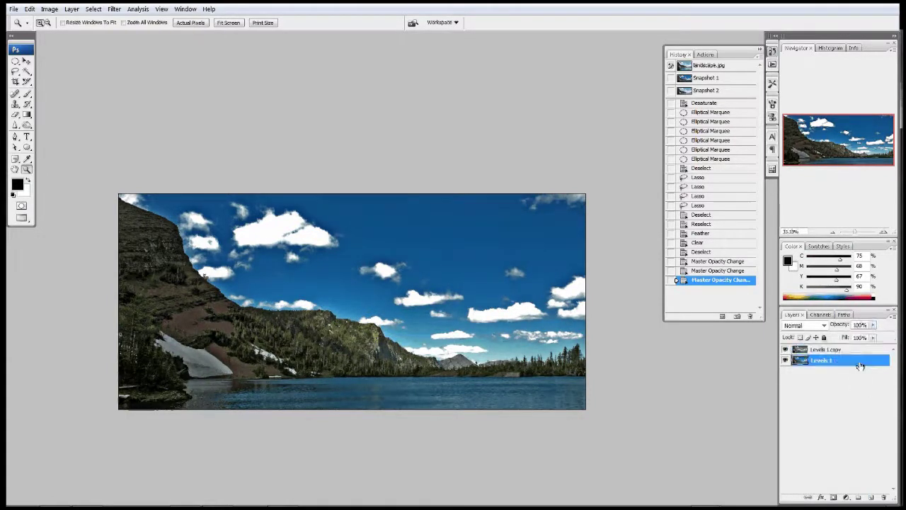
{"action": "key", "text": "ctrl+j"}
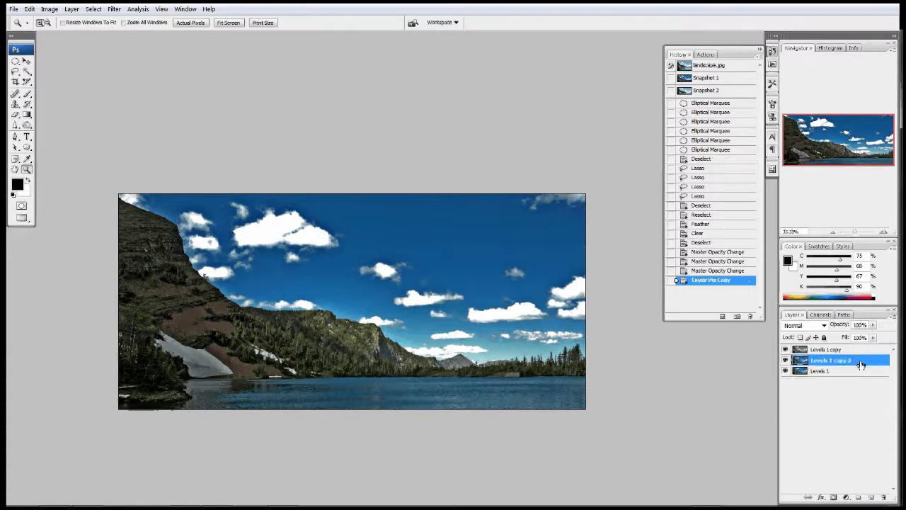
{"action": "left_click_drag", "start_coordinate": [861, 364], "coordinate": [854, 348]}
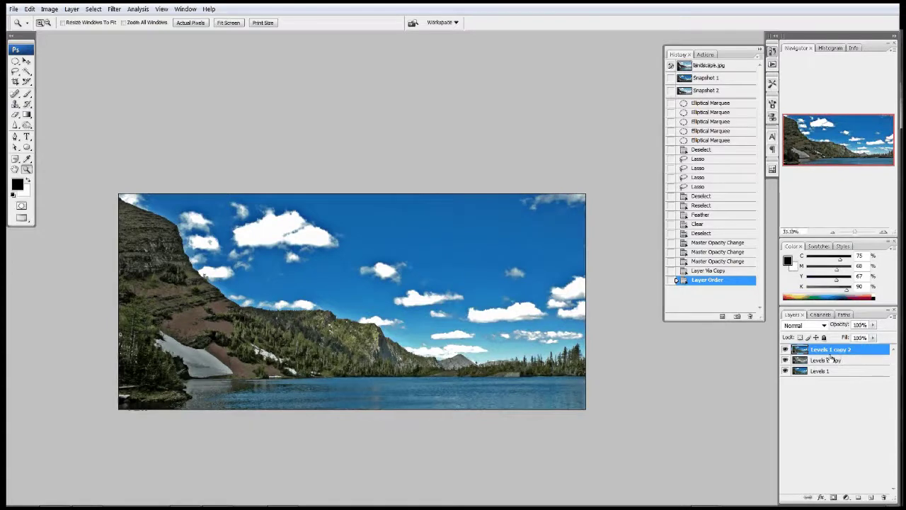
{"action": "left_click", "coordinate": [823, 325]}
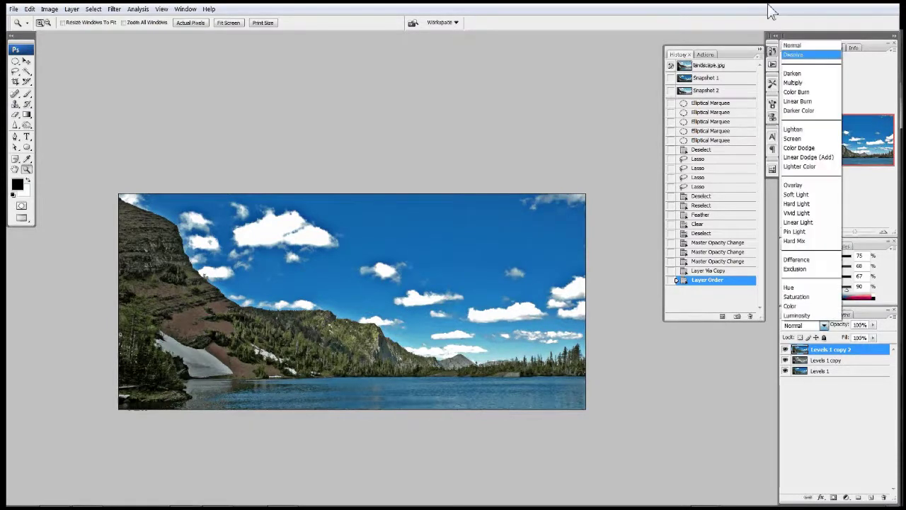
{"action": "left_click", "coordinate": [800, 82]}
Draw a rectangular marquee selection inset from all the image edges, leaving a border around the landscape
{"action": "left_click_drag", "start_coordinate": [15, 62], "coordinate": [36, 74]}
{"action": "left_click", "coordinate": [50, 61]}
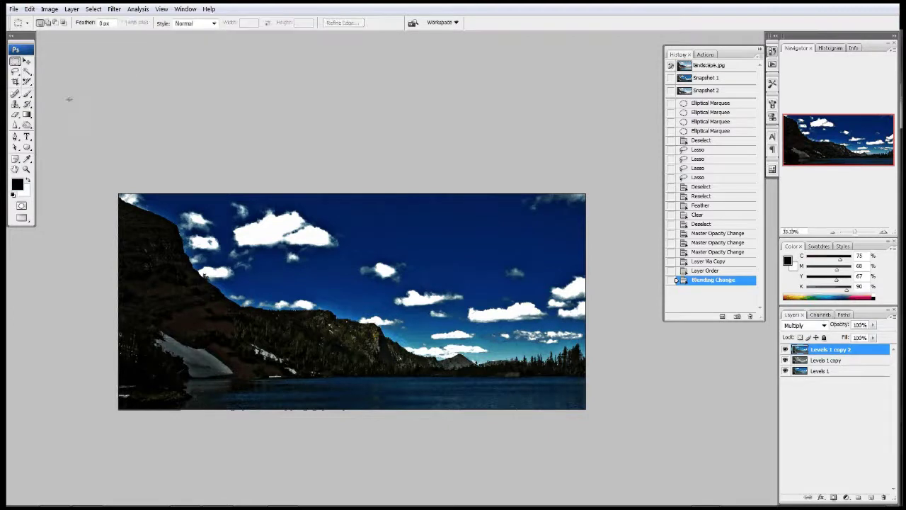
{"action": "left_click_drag", "start_coordinate": [150, 220], "coordinate": [538, 386]}
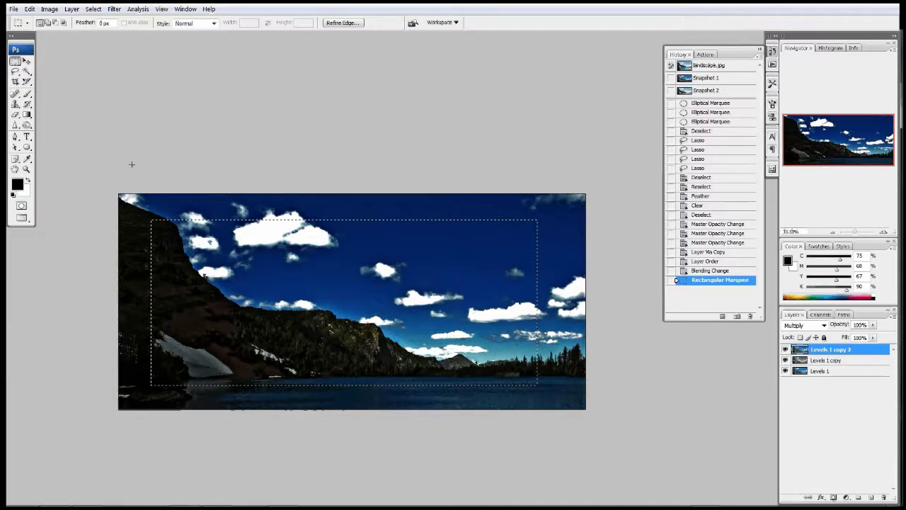
Feather the rectangular selection by 100 pixels, delete its contents from the Levels 1 copy 2 layer, and deselect
{"action": "right_click", "coordinate": [338, 267]}
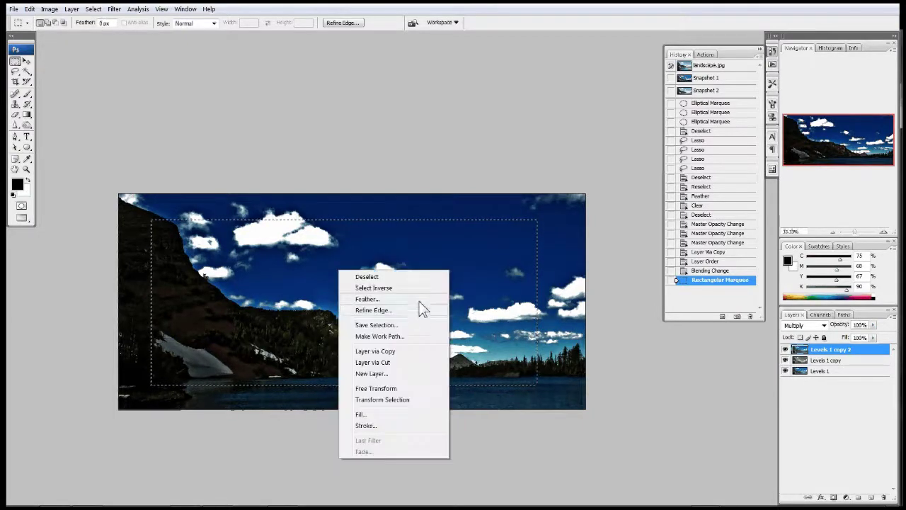
{"action": "left_click", "coordinate": [419, 301]}
{"action": "left_click", "coordinate": [494, 170]}
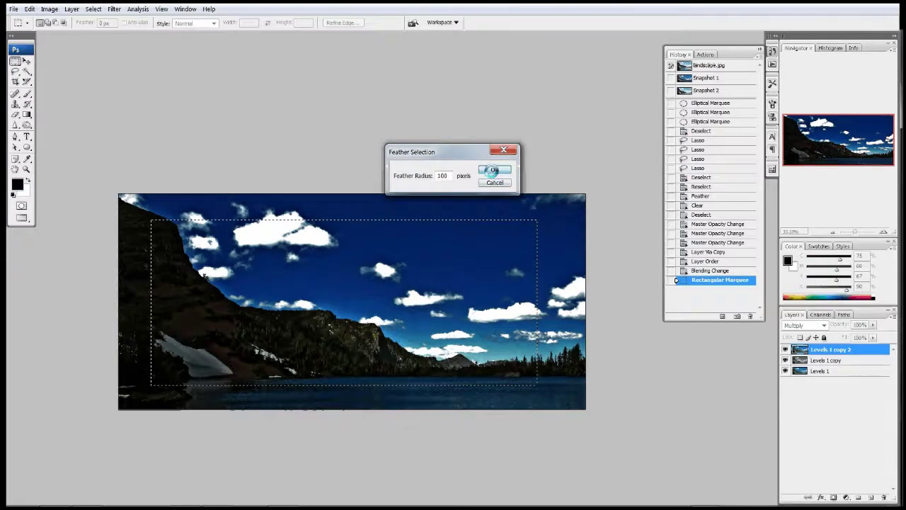
{"action": "key", "text": "Delete"}
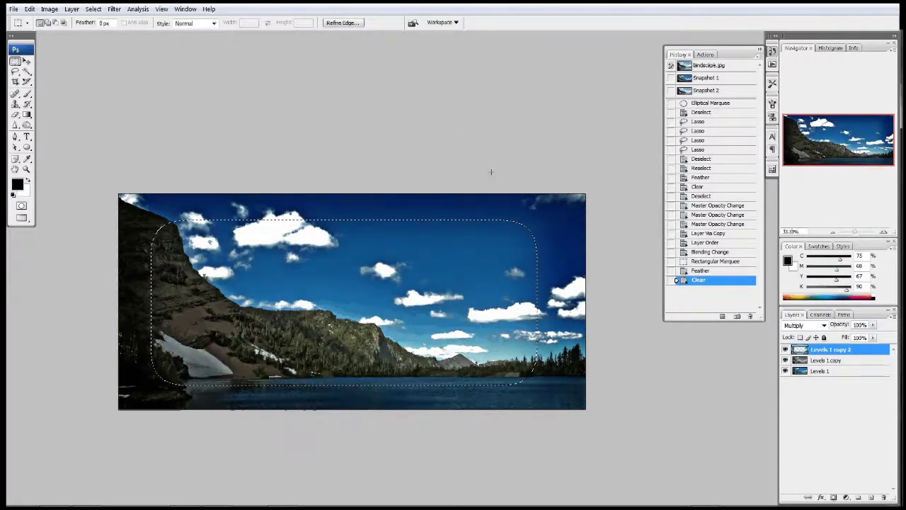
{"action": "key", "text": "l"}
{"action": "key", "text": "ctrl+d"}
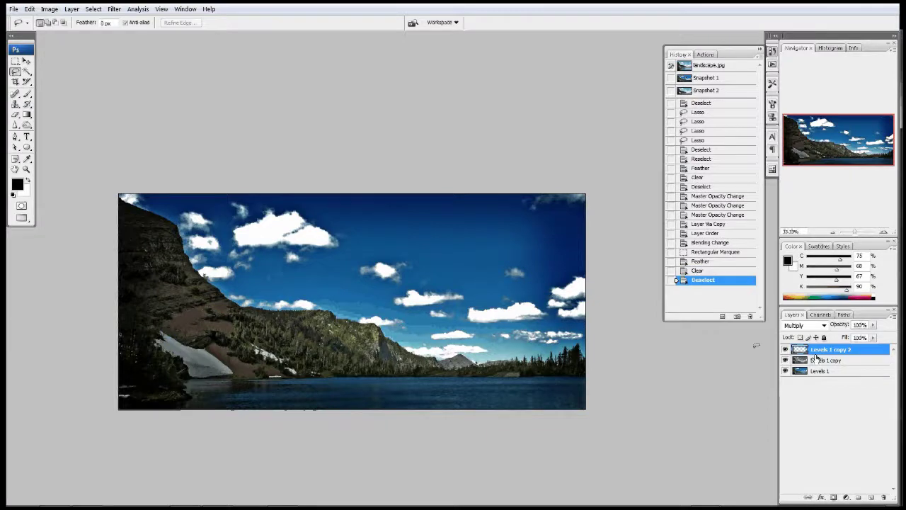
Lower the opacity of the Levels 1 copy 2 layer to soften the dark vignette
{"action": "left_click", "coordinate": [873, 324]}
{"action": "left_click_drag", "start_coordinate": [848, 335], "coordinate": [841, 336]}
{"action": "left_click", "coordinate": [853, 414]}
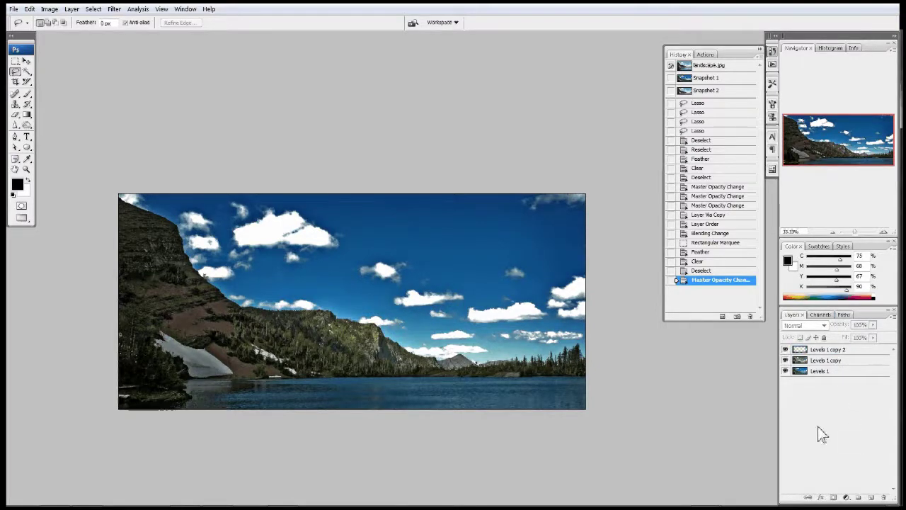
Add a Curves adjustment layer and try darkening the RGB curve with a point at input 148, output 132 and a lower shadow point
{"action": "left_click", "coordinate": [847, 498]}
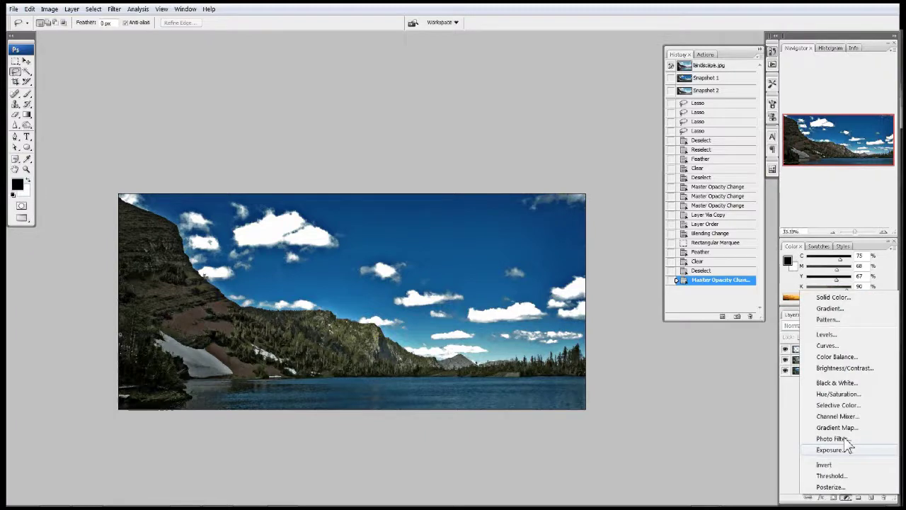
{"action": "left_click", "coordinate": [855, 343]}
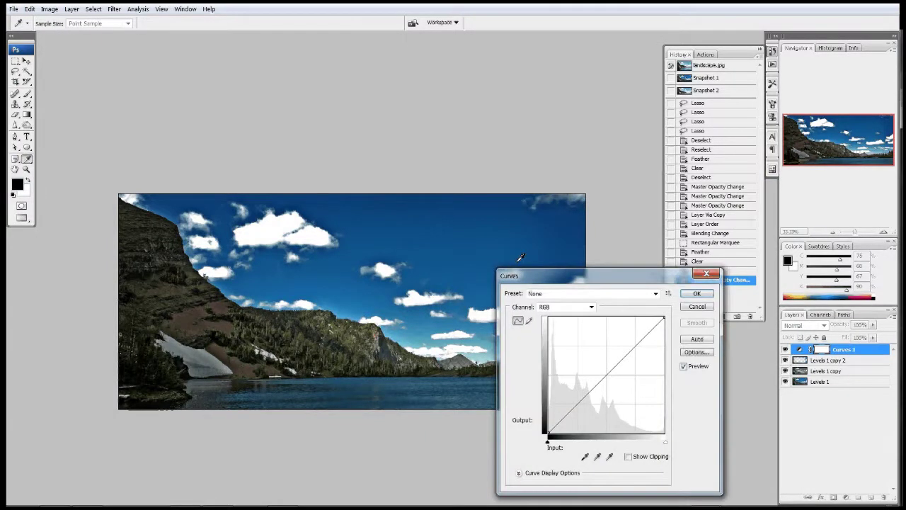
{"action": "left_click_drag", "start_coordinate": [598, 384], "coordinate": [615, 373]}
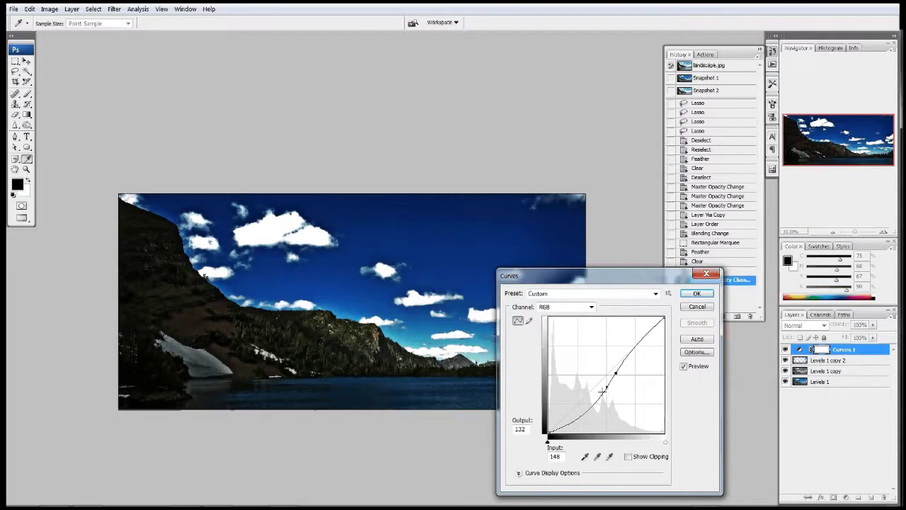
{"action": "left_click_drag", "start_coordinate": [592, 403], "coordinate": [568, 422]}
{"action": "left_click_drag", "start_coordinate": [599, 395], "coordinate": [615, 373]}
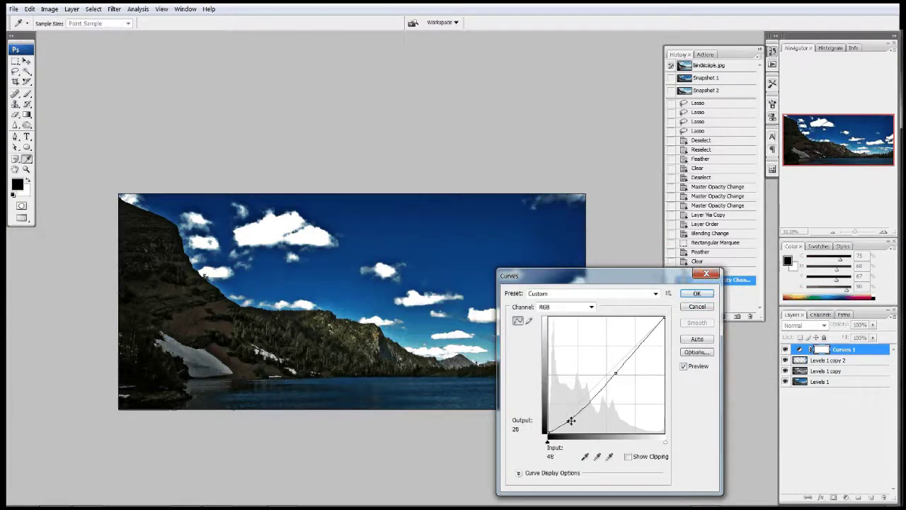
Reshape the RGB curve to brighten midtones and set a shadow point at input 55, output 75, check the preview, and apply it
{"action": "left_click_drag", "start_coordinate": [568, 421], "coordinate": [608, 360]}
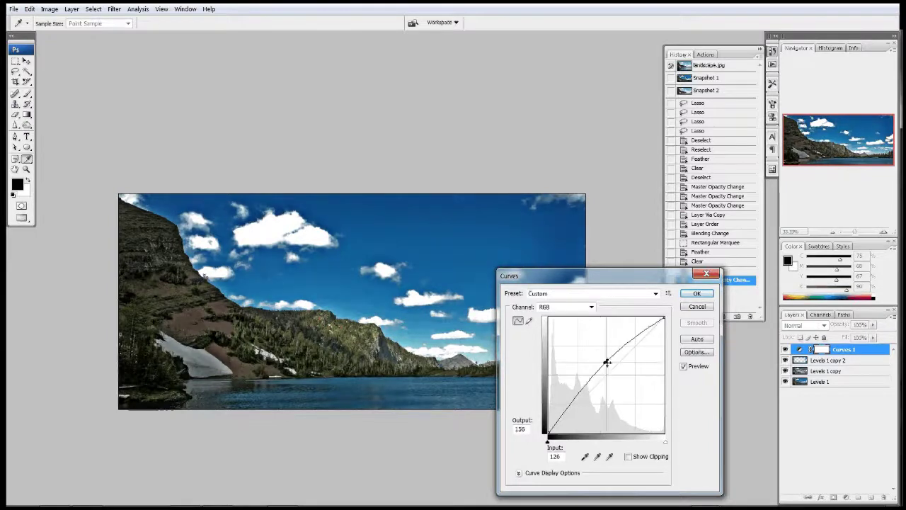
{"action": "left_click", "coordinate": [574, 401]}
{"action": "left_click_drag", "start_coordinate": [574, 400], "coordinate": [573, 399]}
{"action": "left_click", "coordinate": [682, 371]}
{"action": "left_click", "coordinate": [683, 372]}
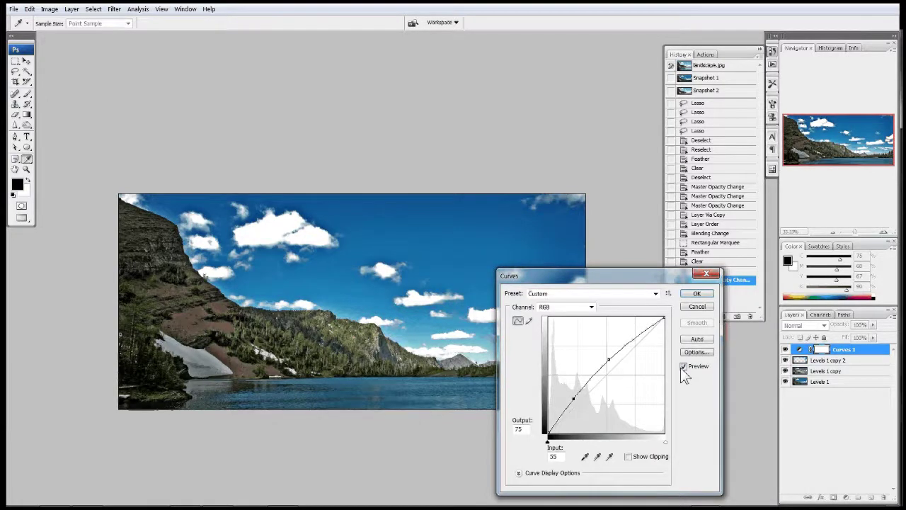
{"action": "left_click", "coordinate": [696, 294]}
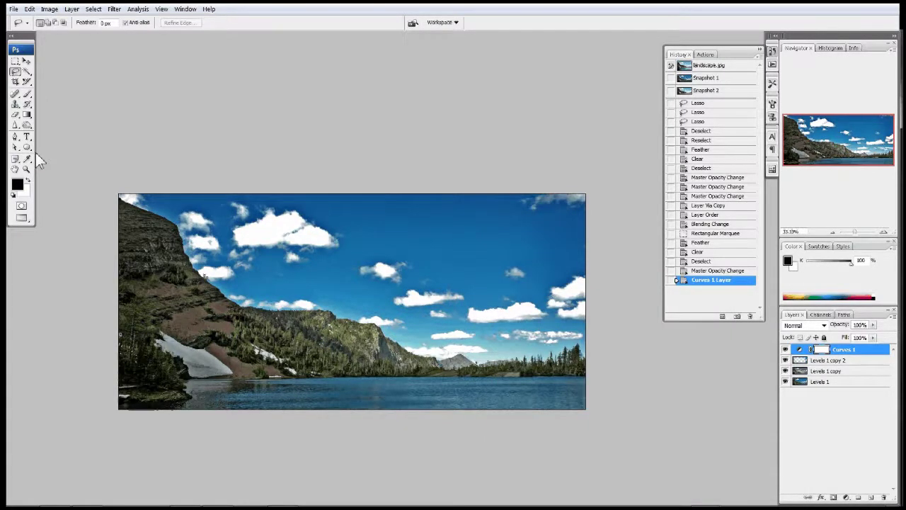
Flatten the image into a single background layer and save its current state as a new history snapshot
{"action": "key", "text": "z"}
{"action": "left_click", "coordinate": [430, 325]}
{"action": "left_click_drag", "start_coordinate": [418, 378], "coordinate": [499, 380]}
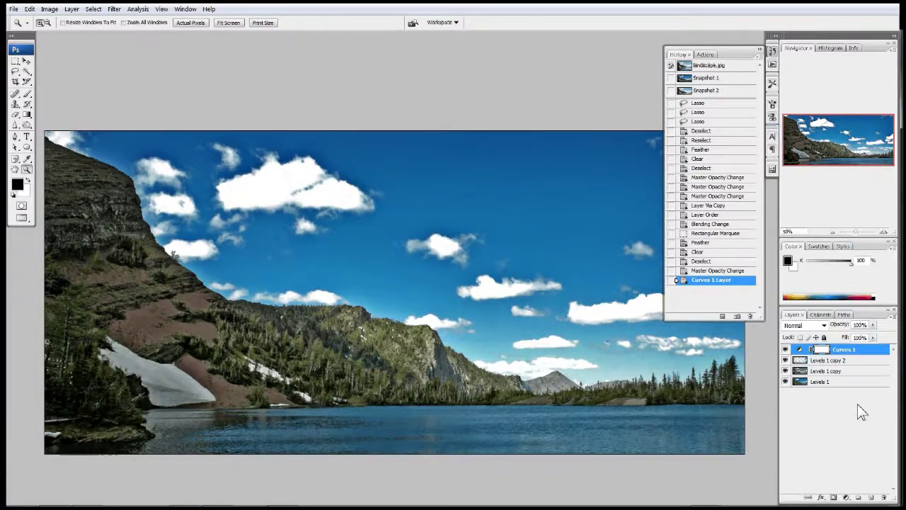
{"action": "left_click", "coordinate": [893, 317]}
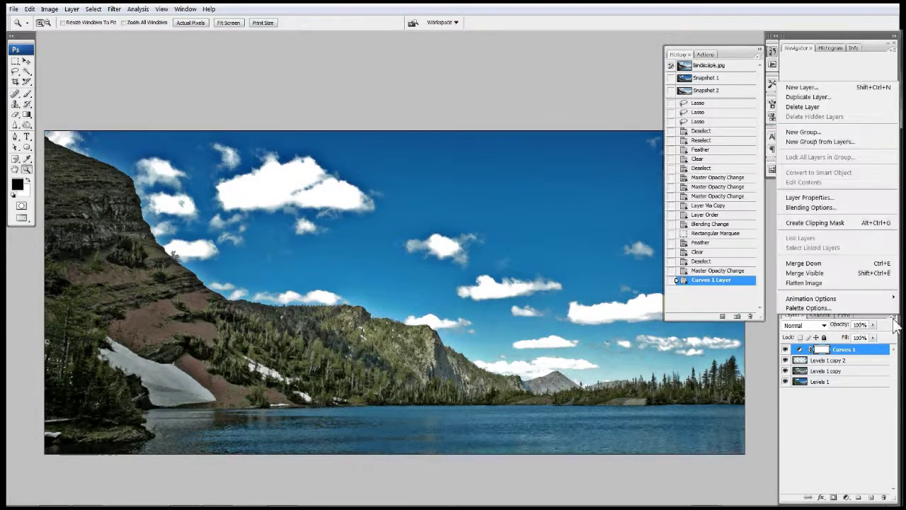
{"action": "left_click", "coordinate": [860, 285]}
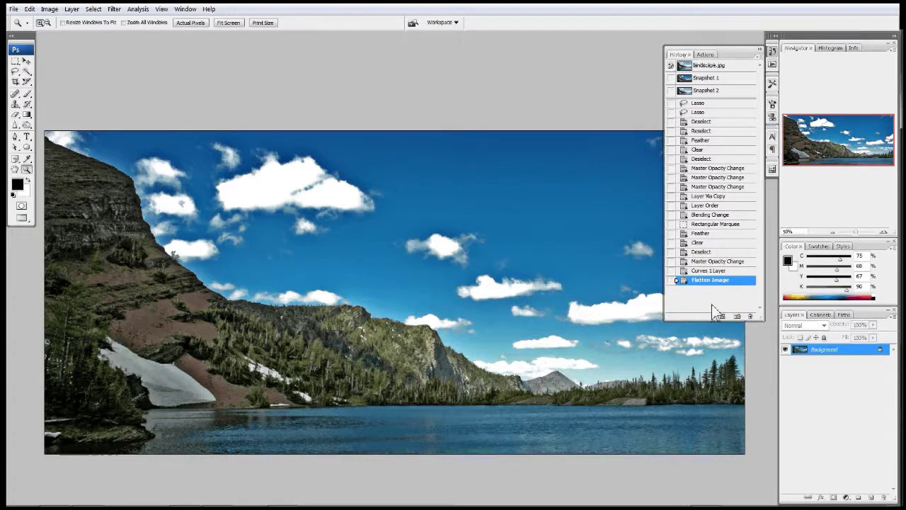
{"action": "left_click", "coordinate": [737, 317]}
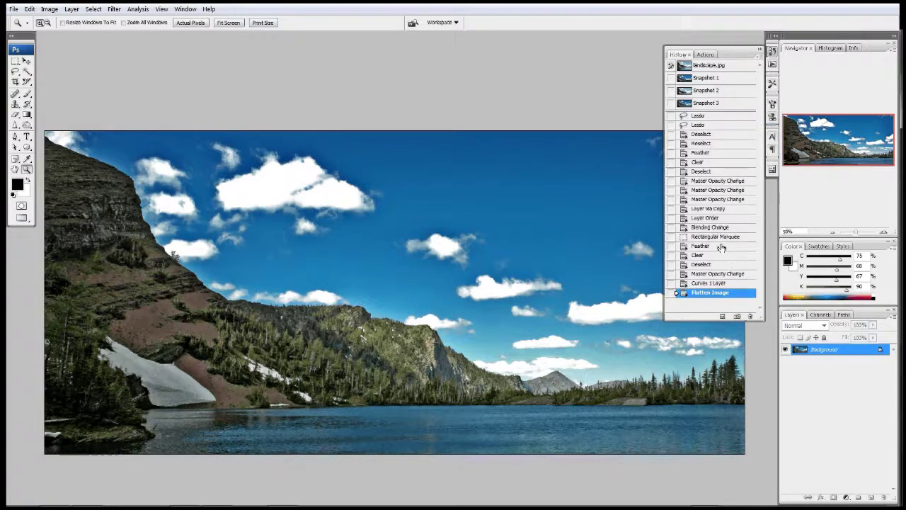
Step back through the history snapshots to compare them and delete Snapshot 1
{"action": "left_click", "coordinate": [718, 104]}
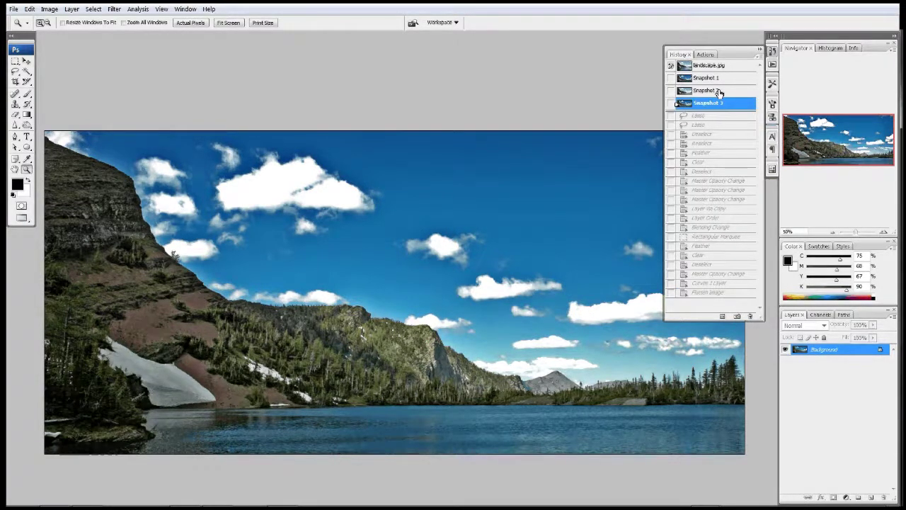
{"action": "left_click", "coordinate": [724, 89]}
{"action": "left_click", "coordinate": [709, 79]}
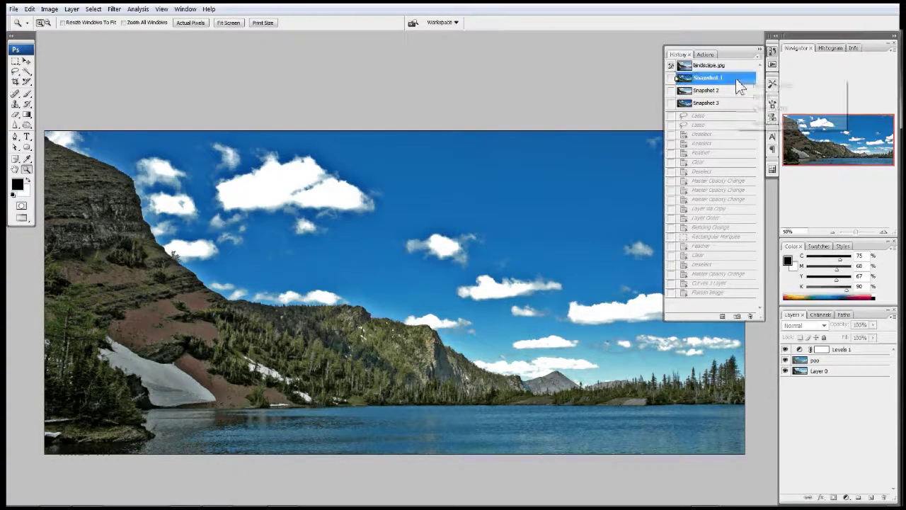
{"action": "left_click", "coordinate": [763, 97]}
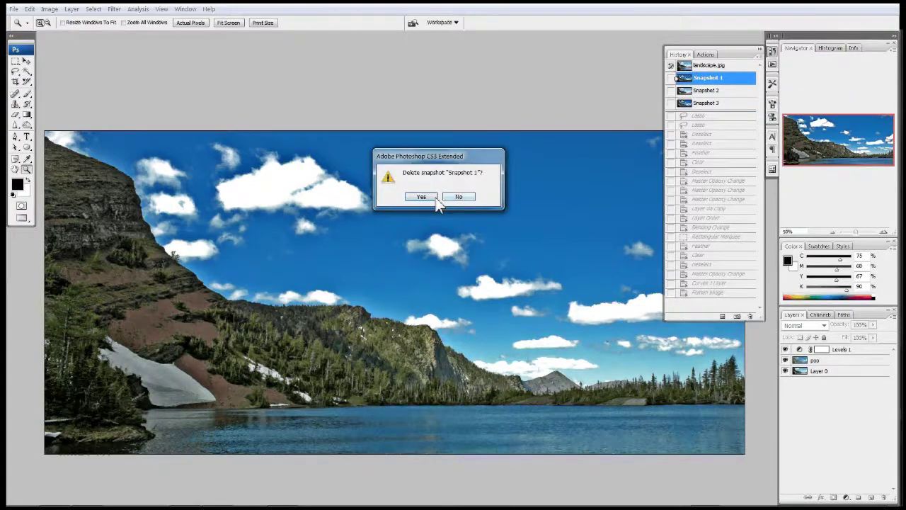
{"action": "left_click", "coordinate": [421, 197]}
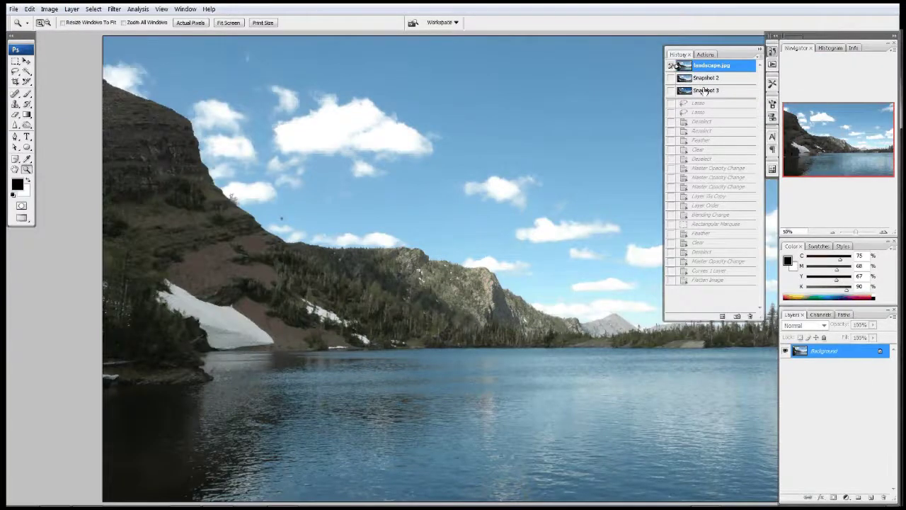
Compare the finished image in Snapshot 3 with the earlier Snapshot 2, ending on Snapshot 3
{"action": "left_click", "coordinate": [705, 90]}
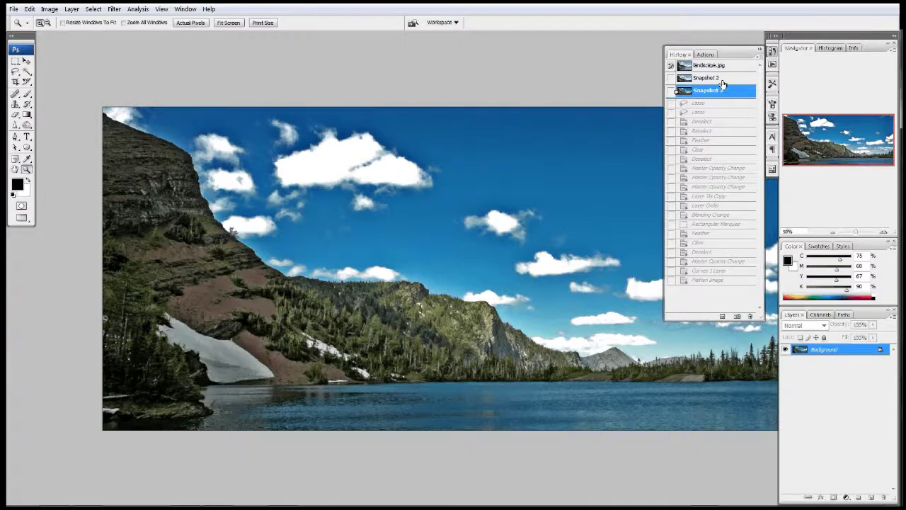
{"action": "left_click", "coordinate": [723, 81]}
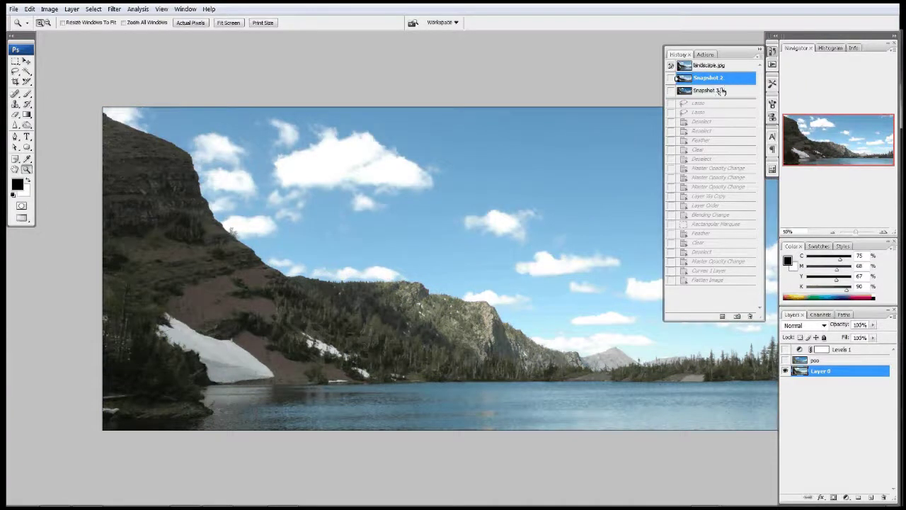
{"action": "left_click_drag", "start_coordinate": [425, 208], "coordinate": [330, 305]}
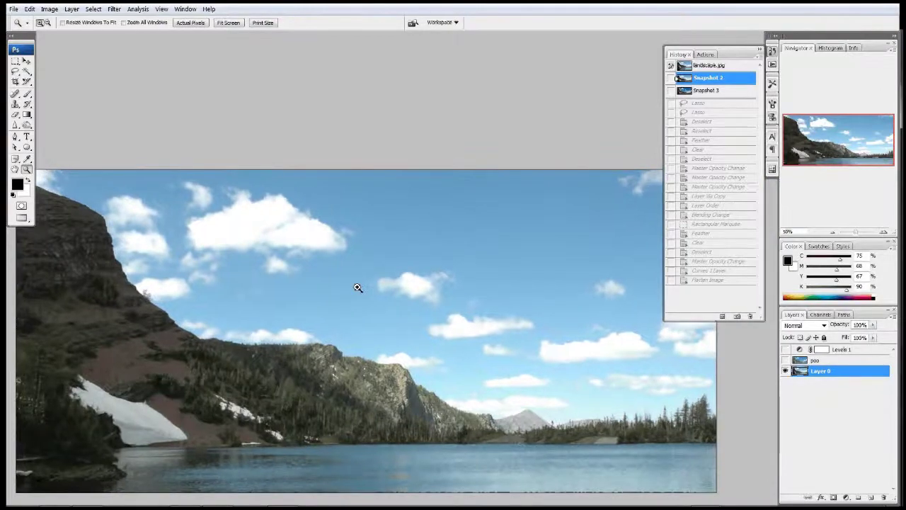
{"action": "left_click", "coordinate": [708, 90]}
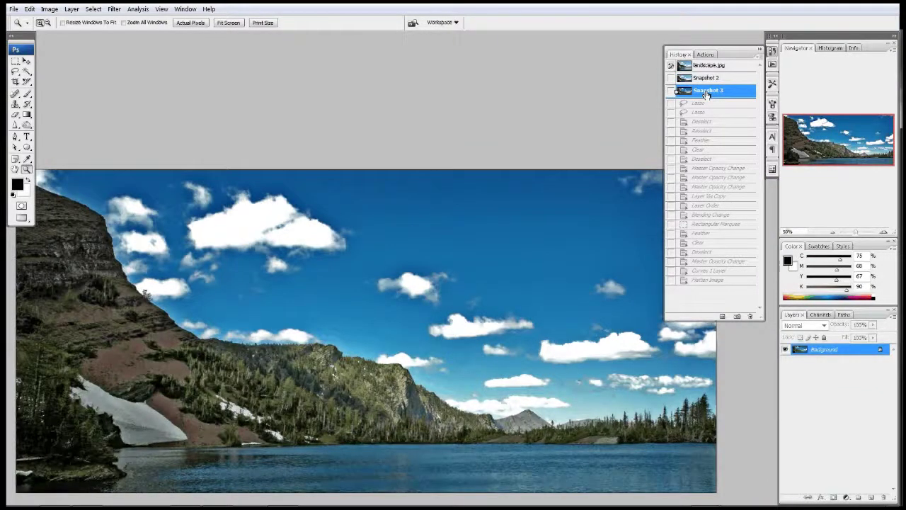
Compare Snapshot 2 with Snapshot 3 across the whole image and at 200% on the forested hillside, ending on Snapshot 3 with the full picture in view
{"action": "left_click", "coordinate": [708, 78]}
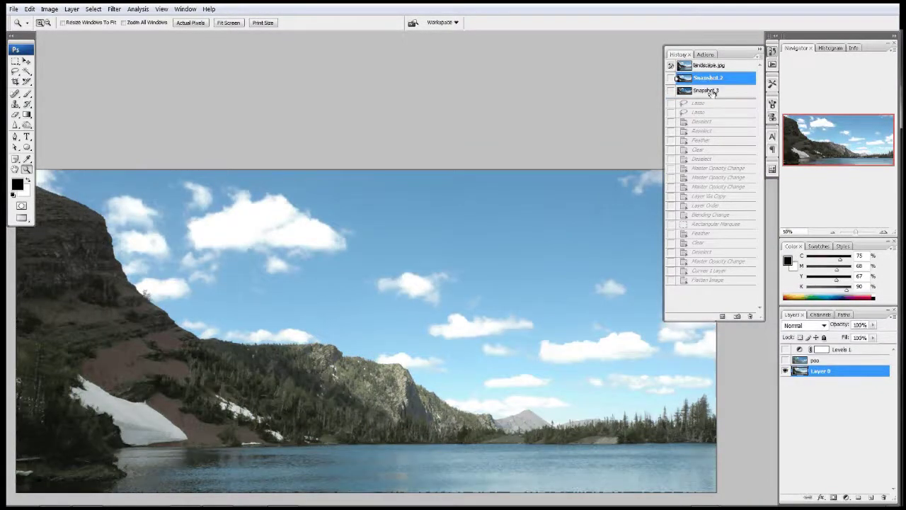
{"action": "left_click", "coordinate": [708, 90]}
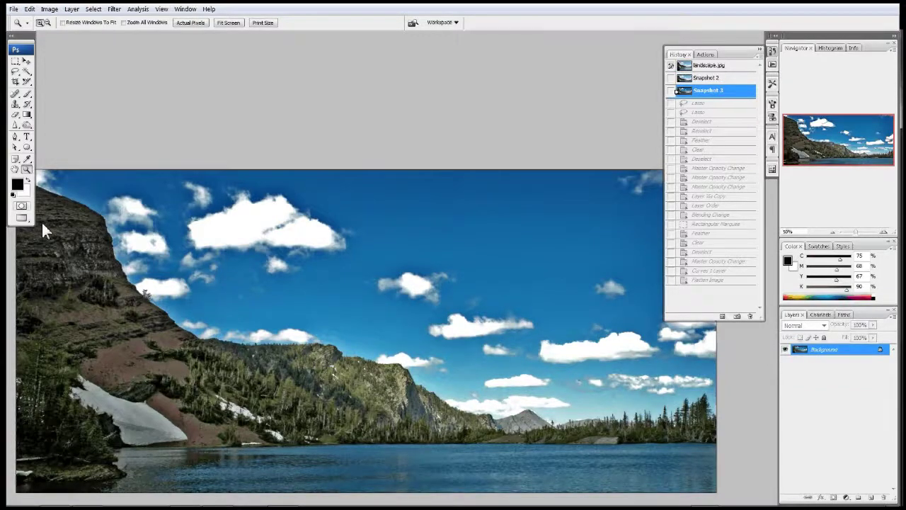
{"action": "left_click", "coordinate": [311, 400]}
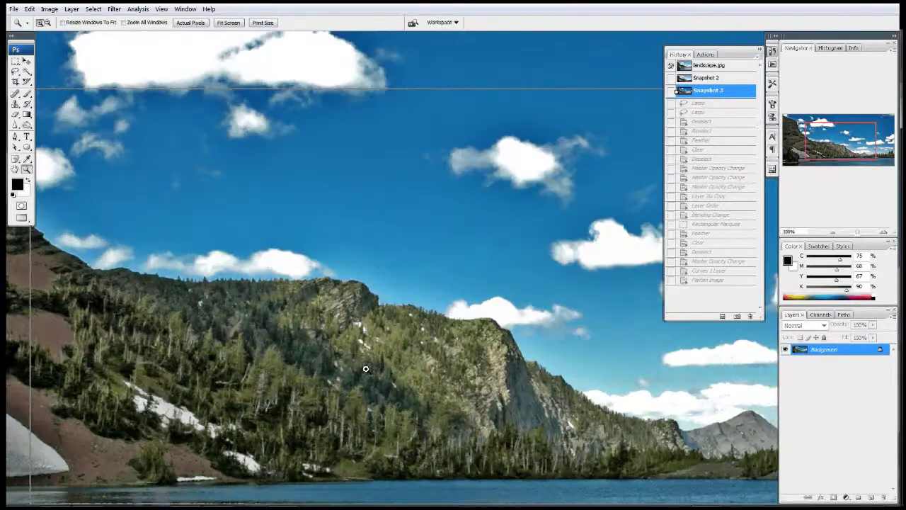
{"action": "left_click", "coordinate": [366, 368]}
{"action": "left_click", "coordinate": [707, 79]}
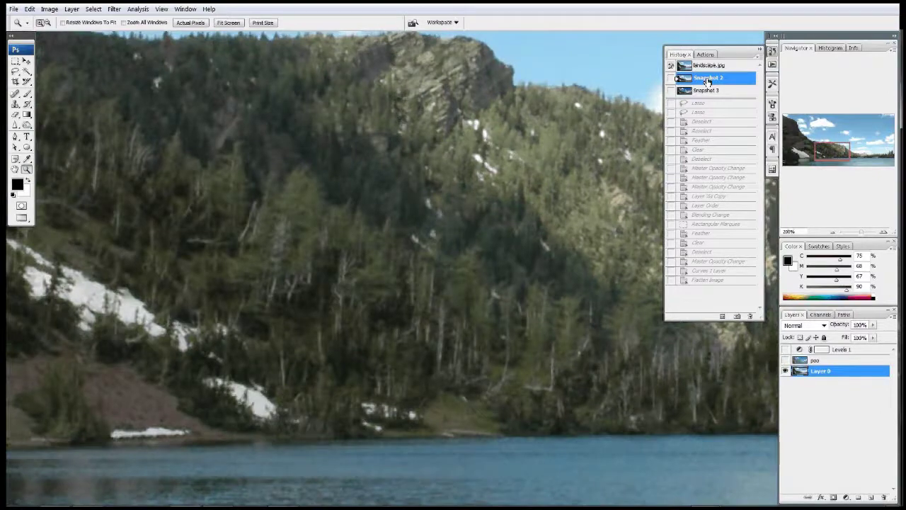
{"action": "left_click", "coordinate": [715, 99]}
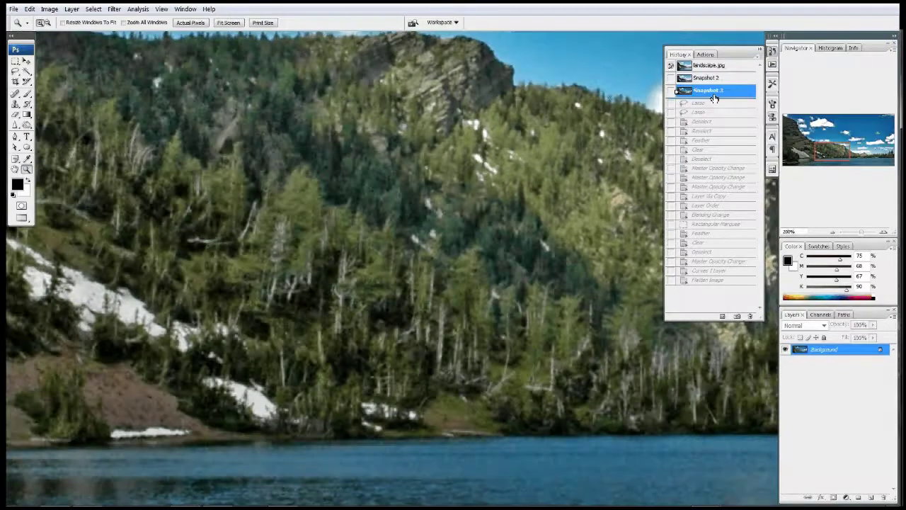
{"action": "key", "text": "ctrl+minus"}
{"action": "key", "text": "ctrl+minus"}
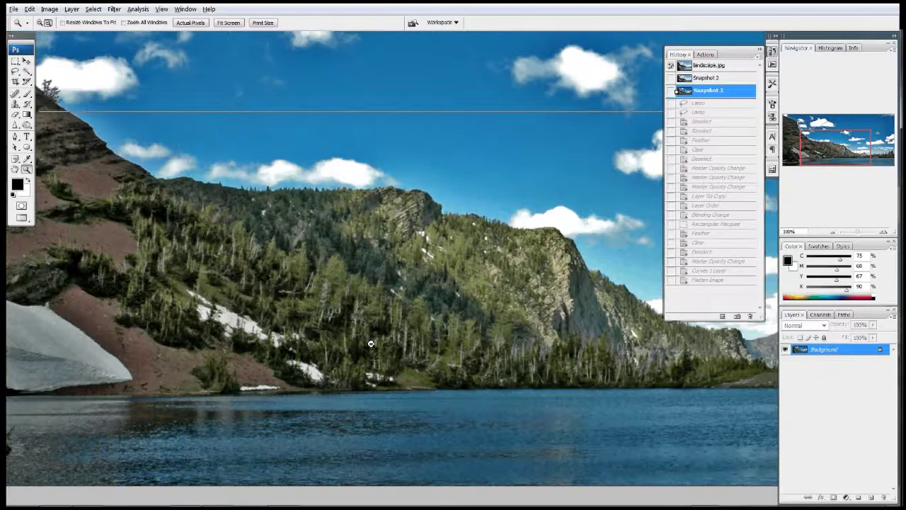
{"action": "key", "text": "ctrl+minus"}
{"action": "key", "text": "ctrl+minus"}
{"action": "left_click_drag", "start_coordinate": [417, 363], "coordinate": [358, 359]}
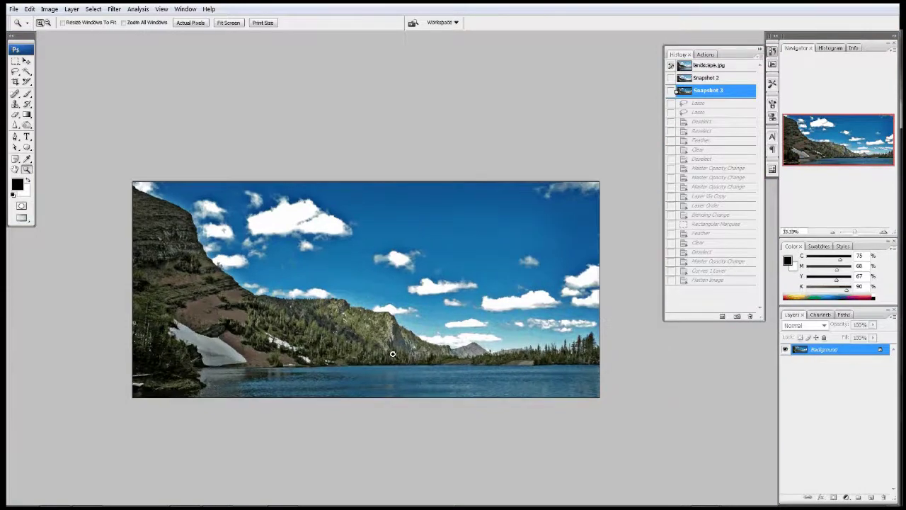